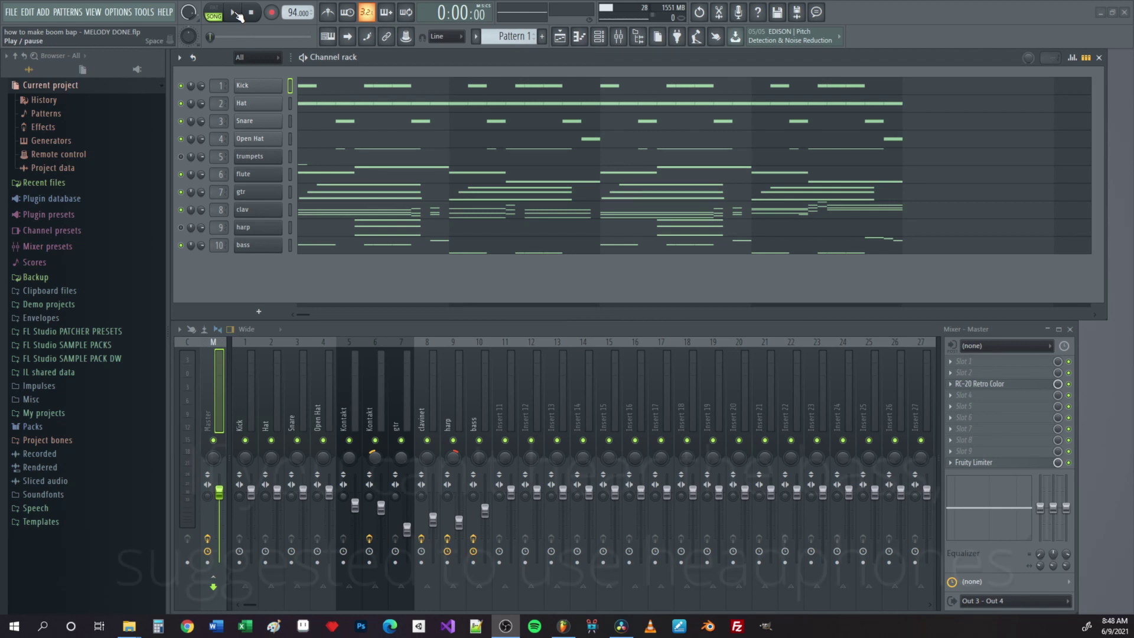
Step: Play back the finished melody version and the Slicex version of the boom bap beat
click(237, 14)
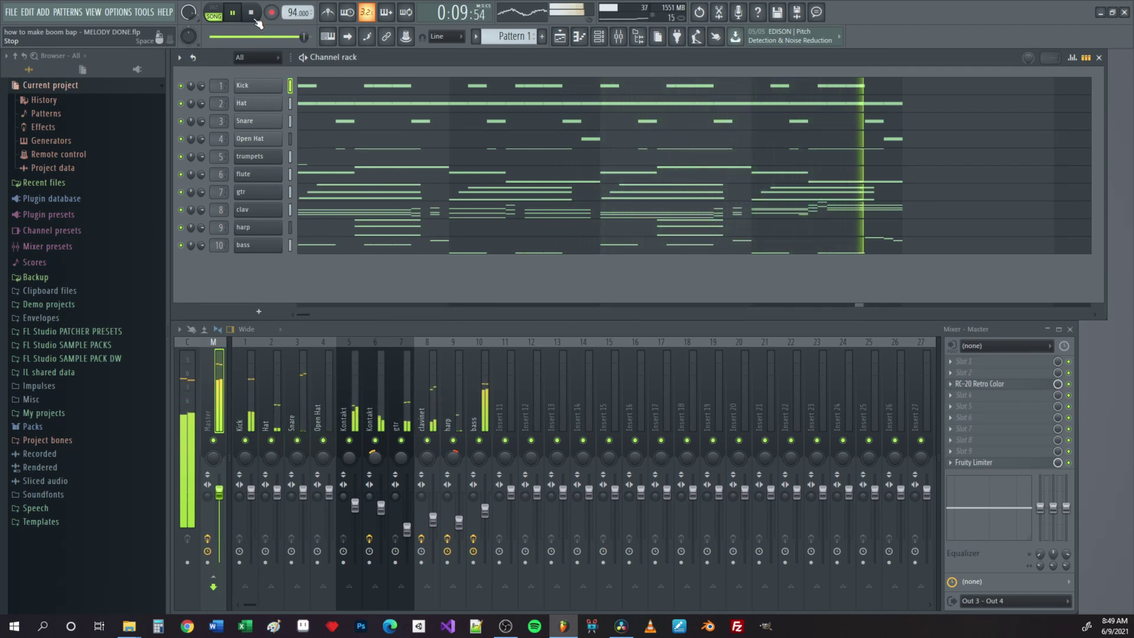
click(253, 15)
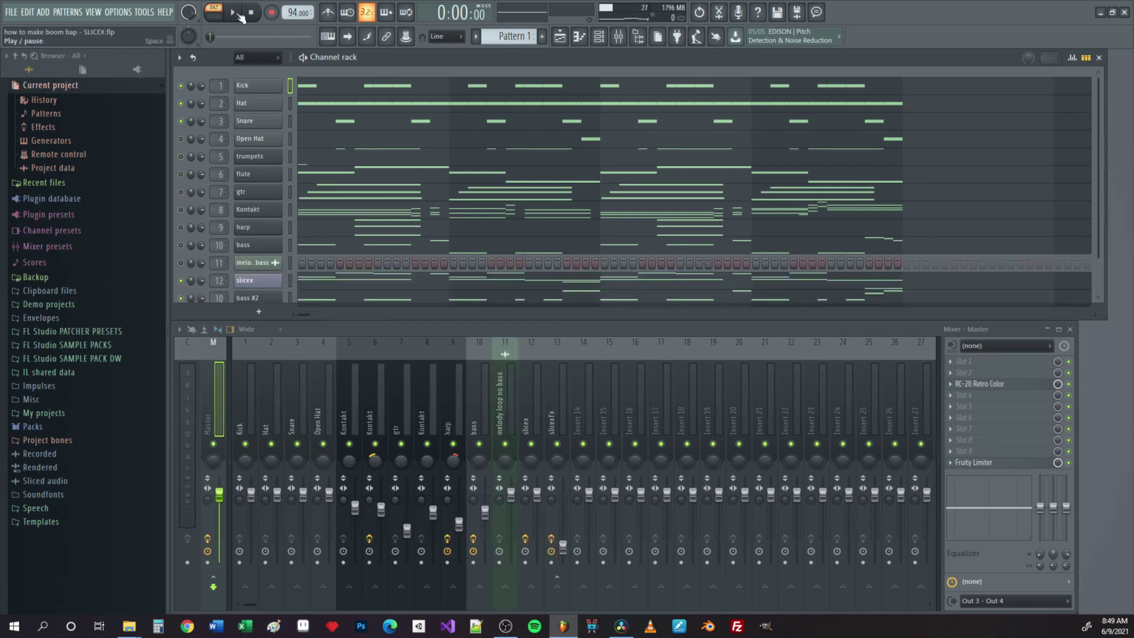
click(233, 12)
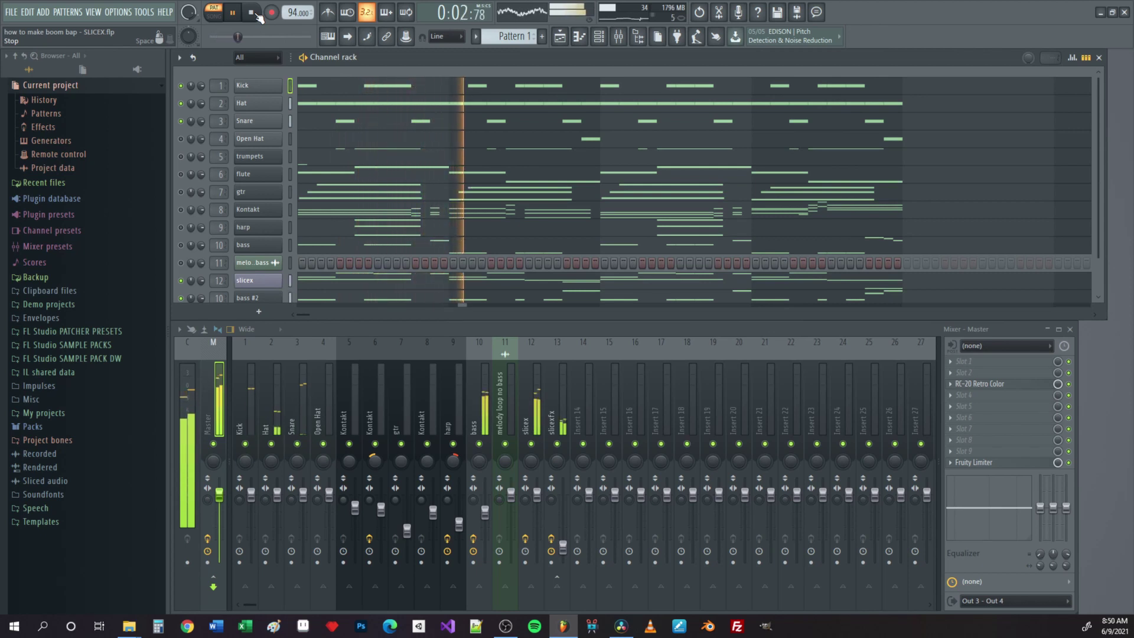
click(253, 12)
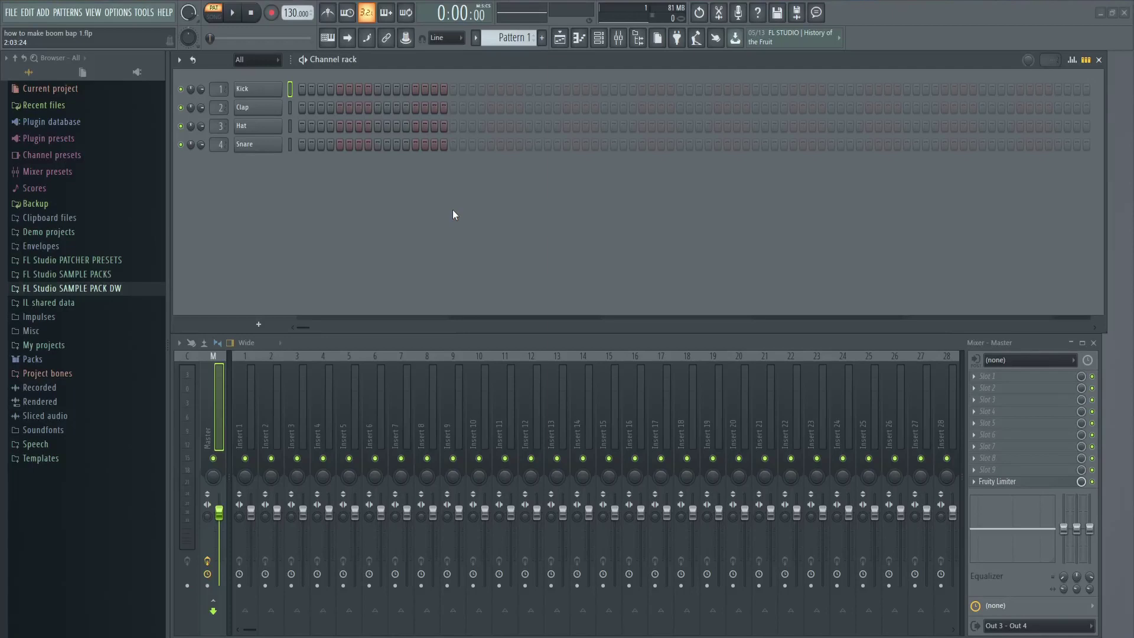
Step: Set the project tempo to 94 BPM
right_click(295, 13)
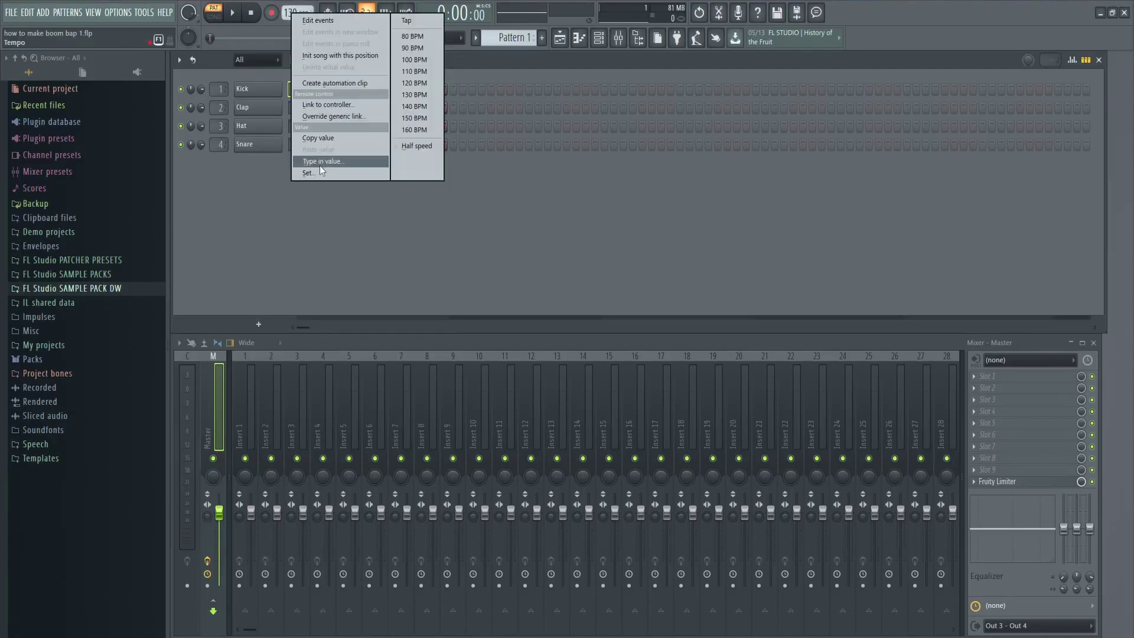
click(320, 164)
text(94)
key(Return)
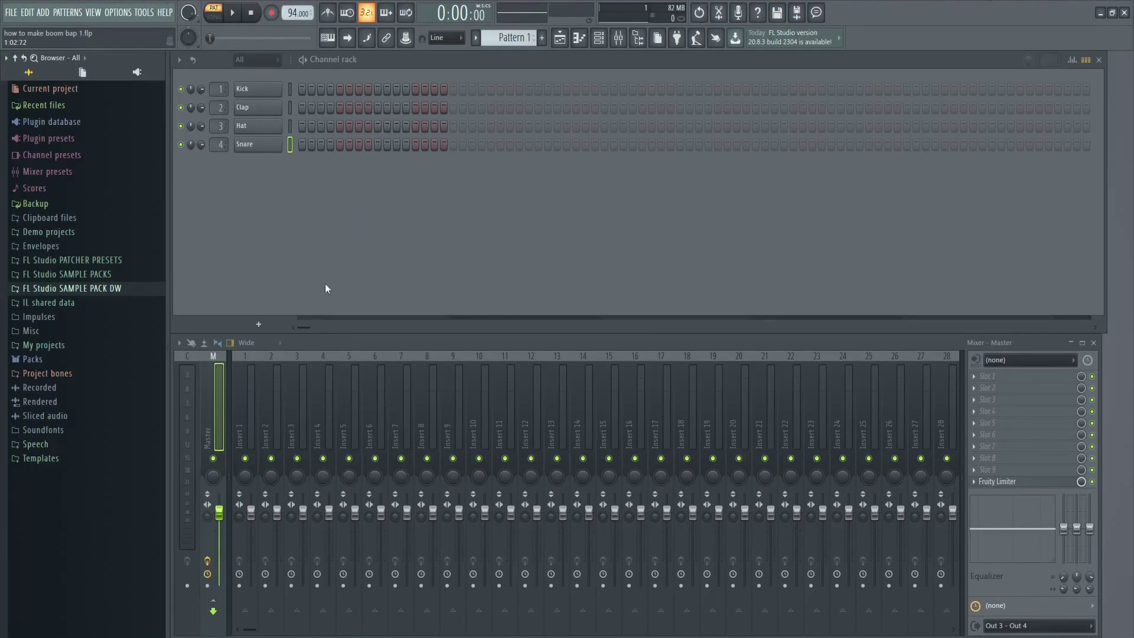
Step: Add a DrumWeapons3-64 instrument channel and load the DRM-Affinity kit
click(259, 324)
click(380, 131)
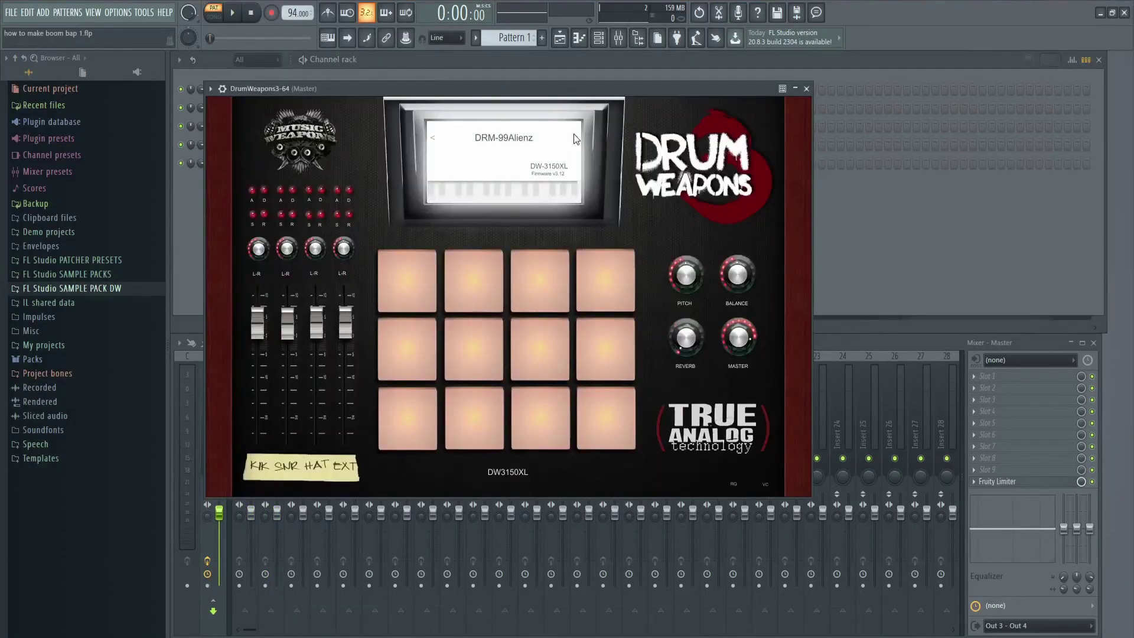
click(576, 137)
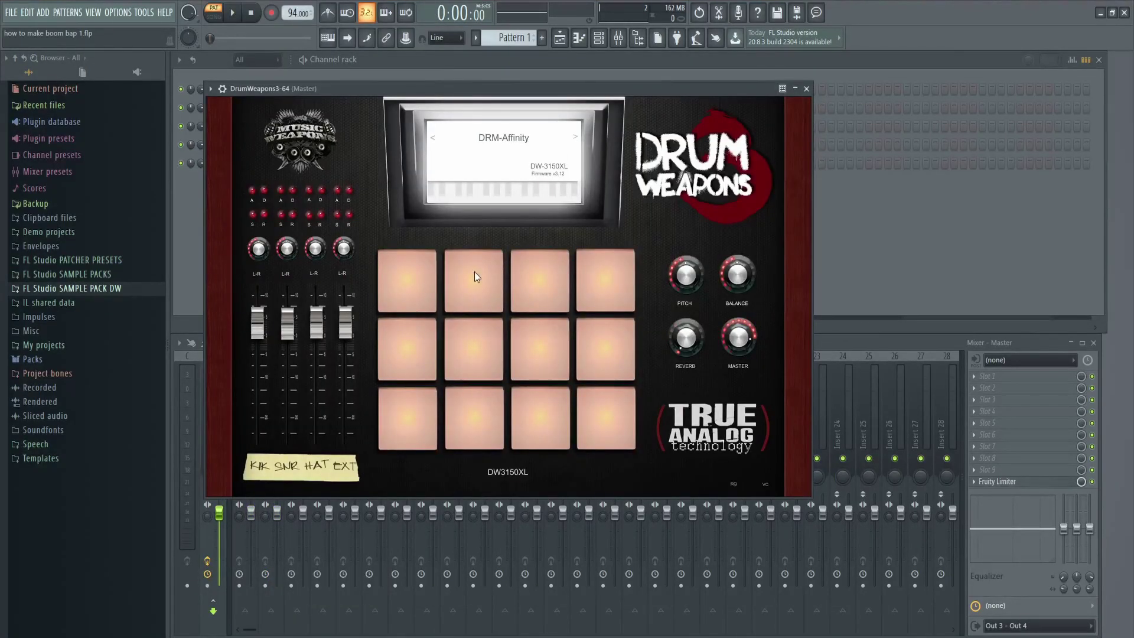
Step: Audition the lower-row drum pads of the DRM-Affinity kit
click(416, 425)
click(465, 421)
click(418, 424)
click(449, 424)
Step: Look through the Drum Weapons instrument list and close the plugin window
click(527, 141)
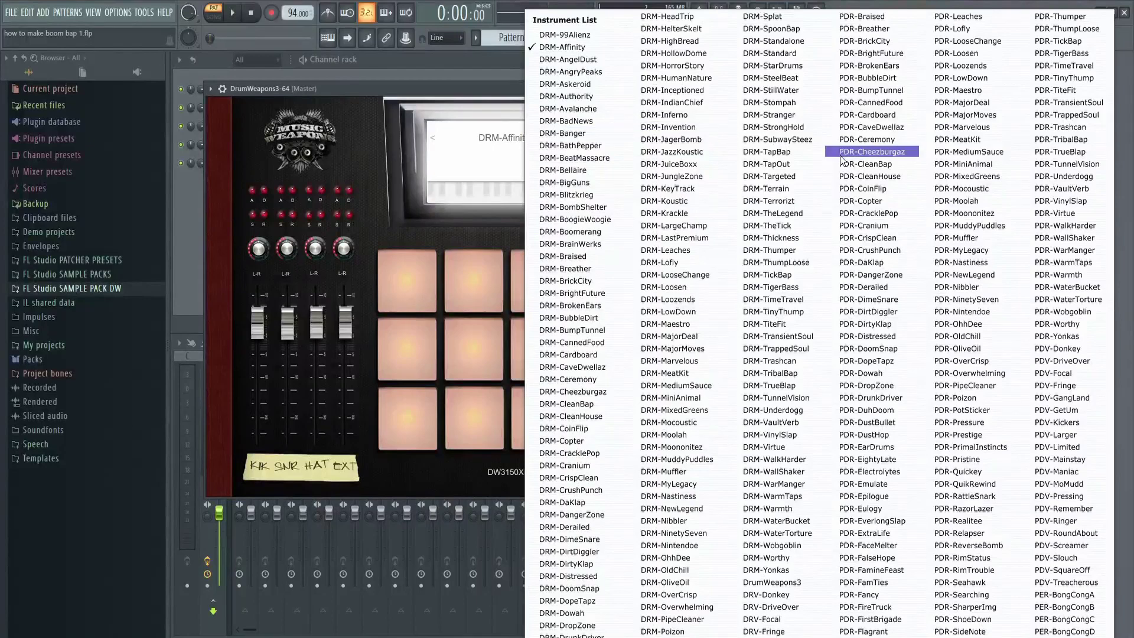
mouse_move(812, 636)
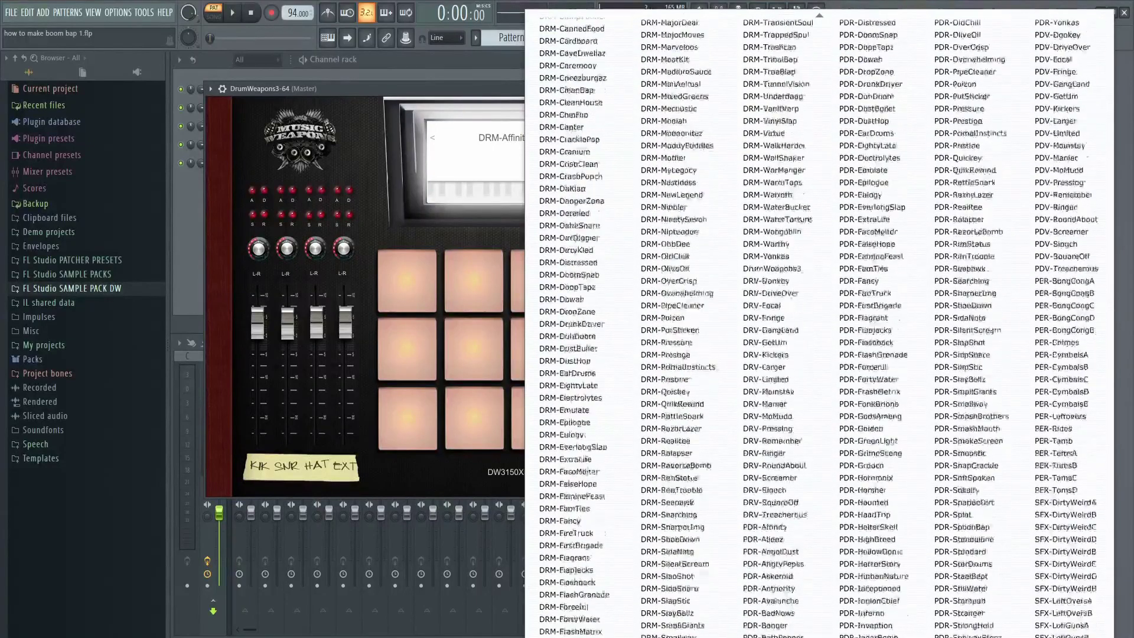
click(503, 92)
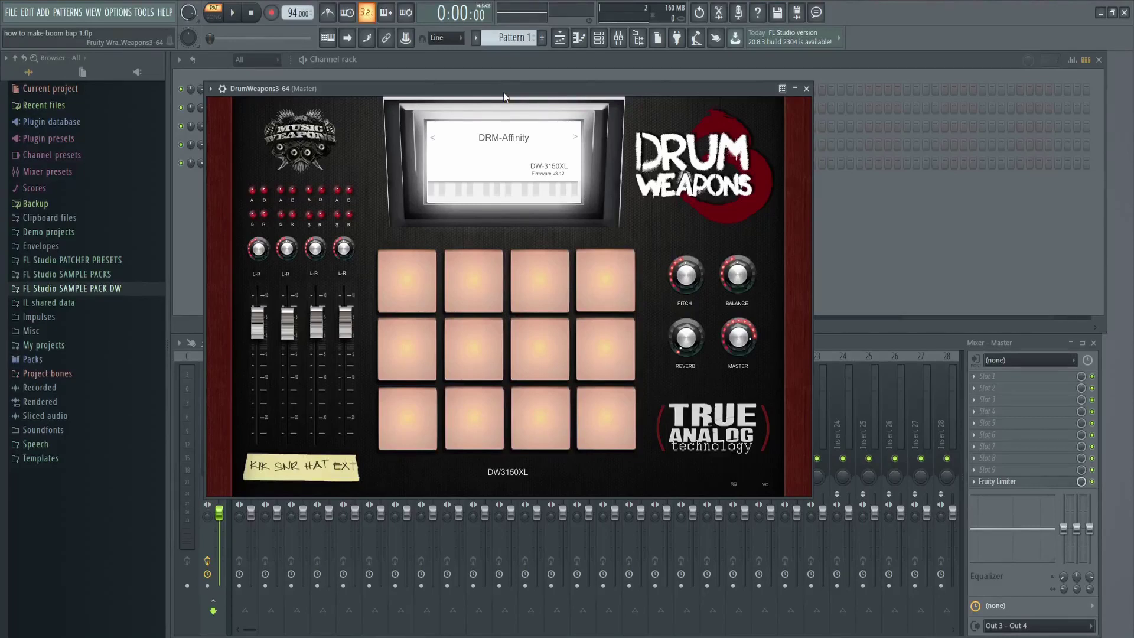
click(806, 89)
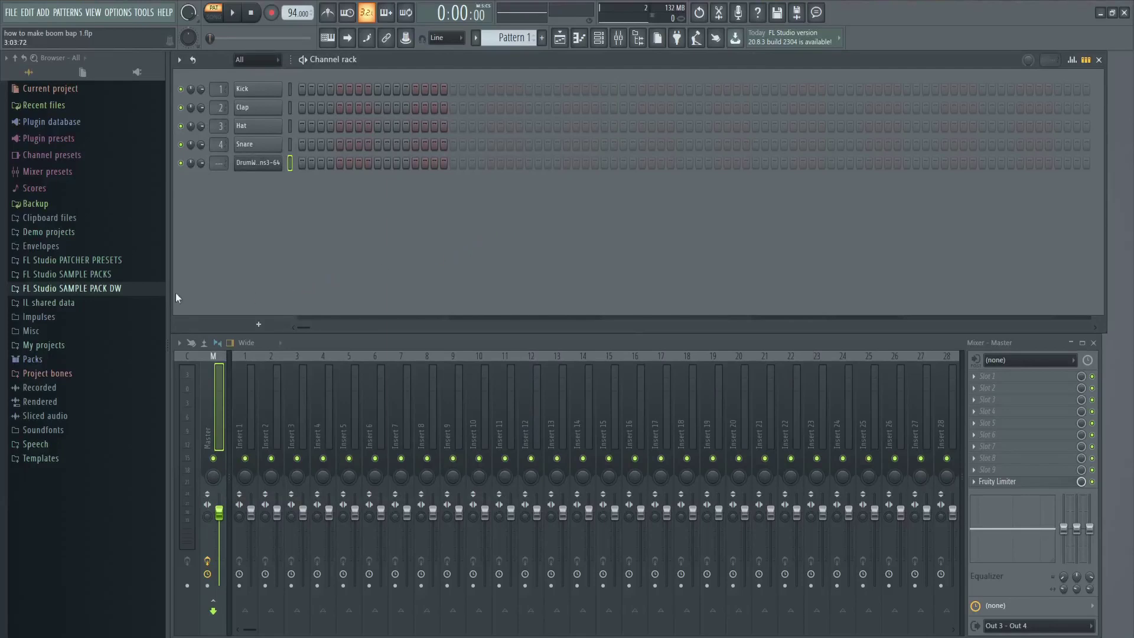
Step: Expand the FL Studio SAMPLE PACK DW folder and delete the DrumWeapons3-64 and Empty channels
click(97, 290)
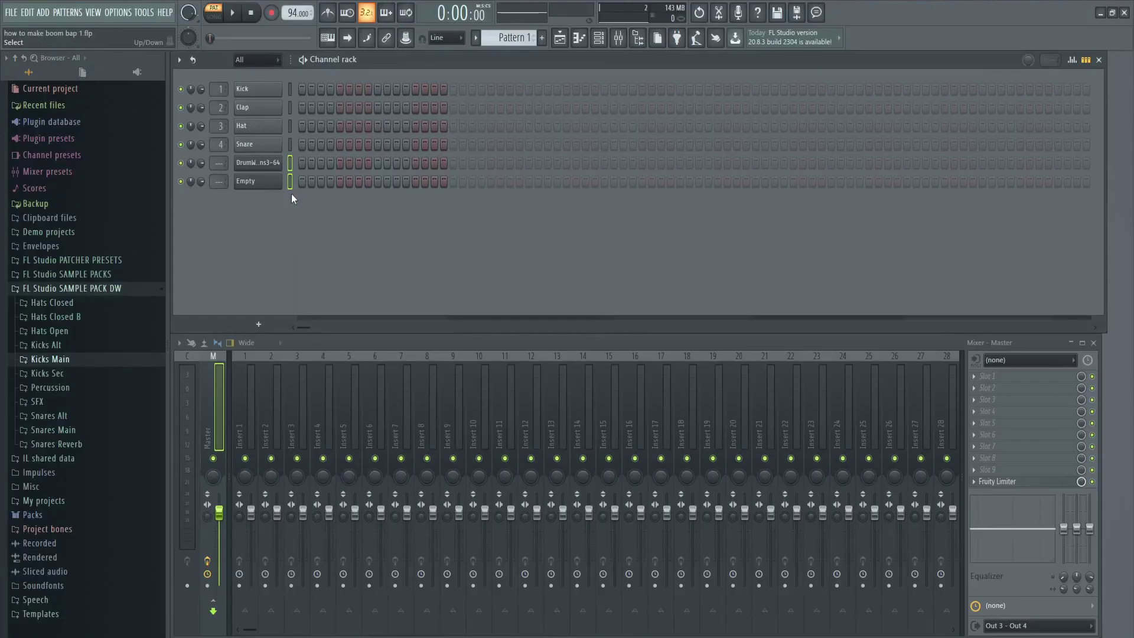
key(alt+Delete)
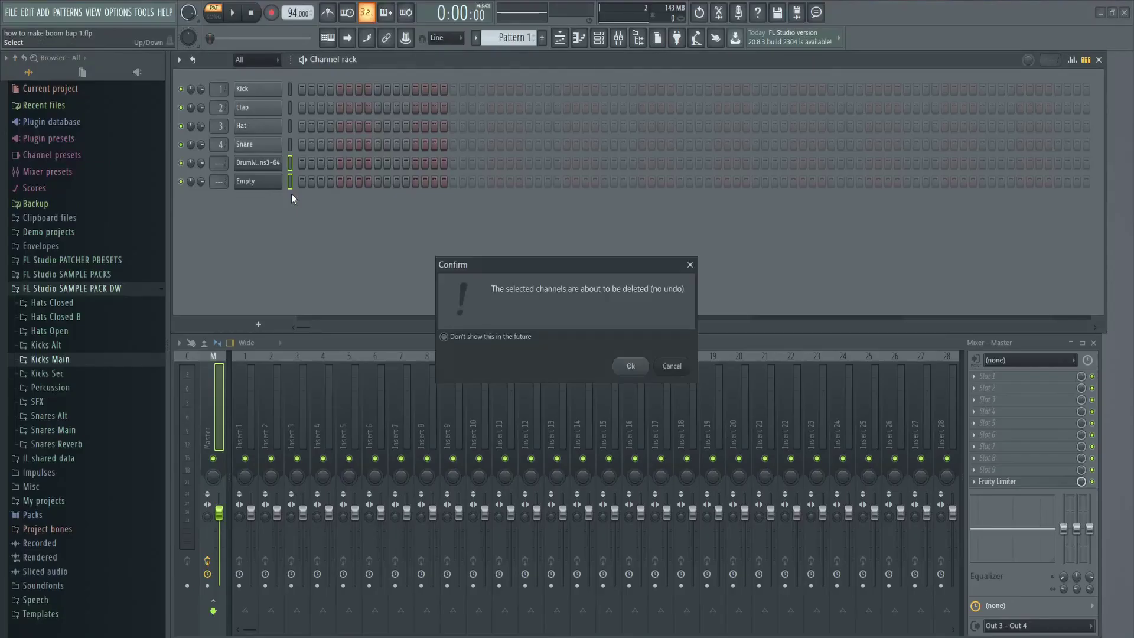
key(Return)
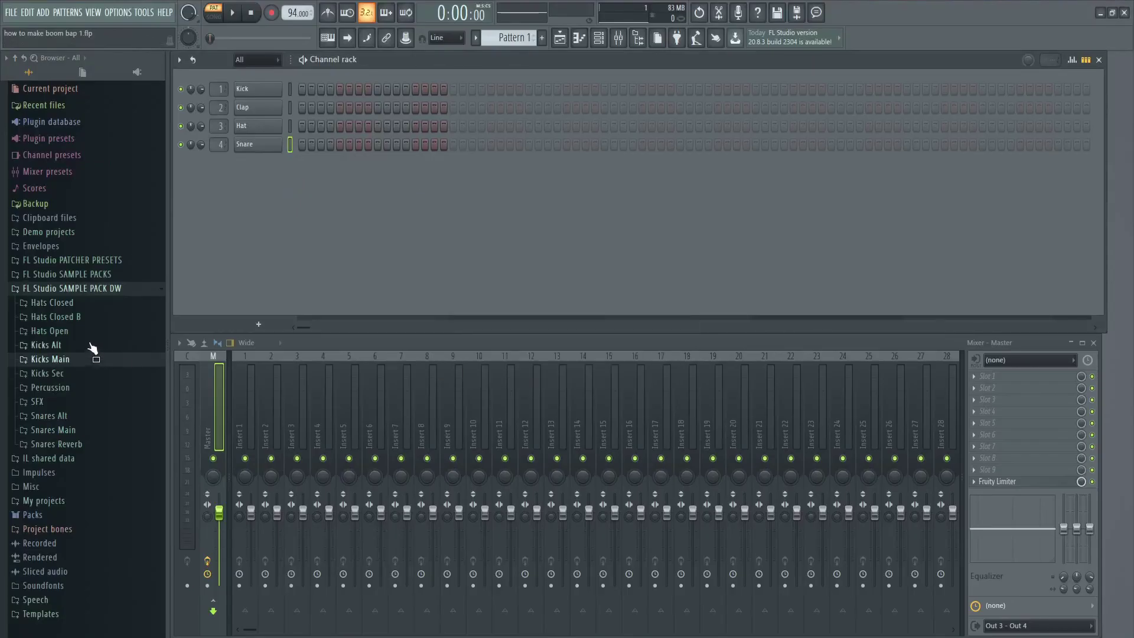
Step: Load the affinity 7 sample from Hats Closed into the Hat channel and open its piano roll
click(77, 304)
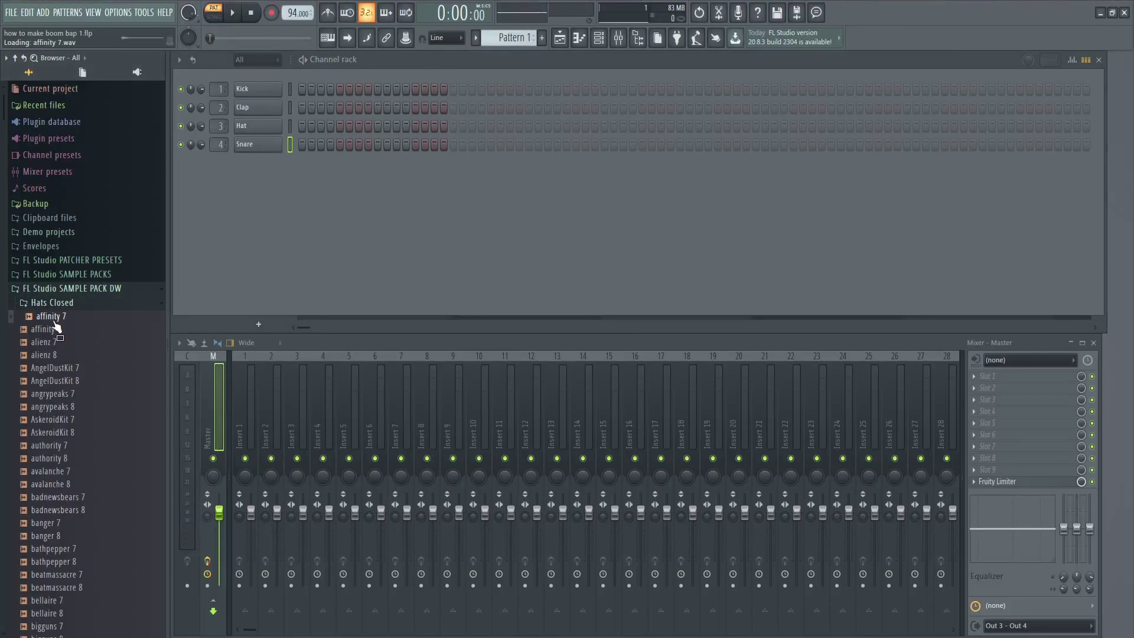
drag(52, 316, 251, 126)
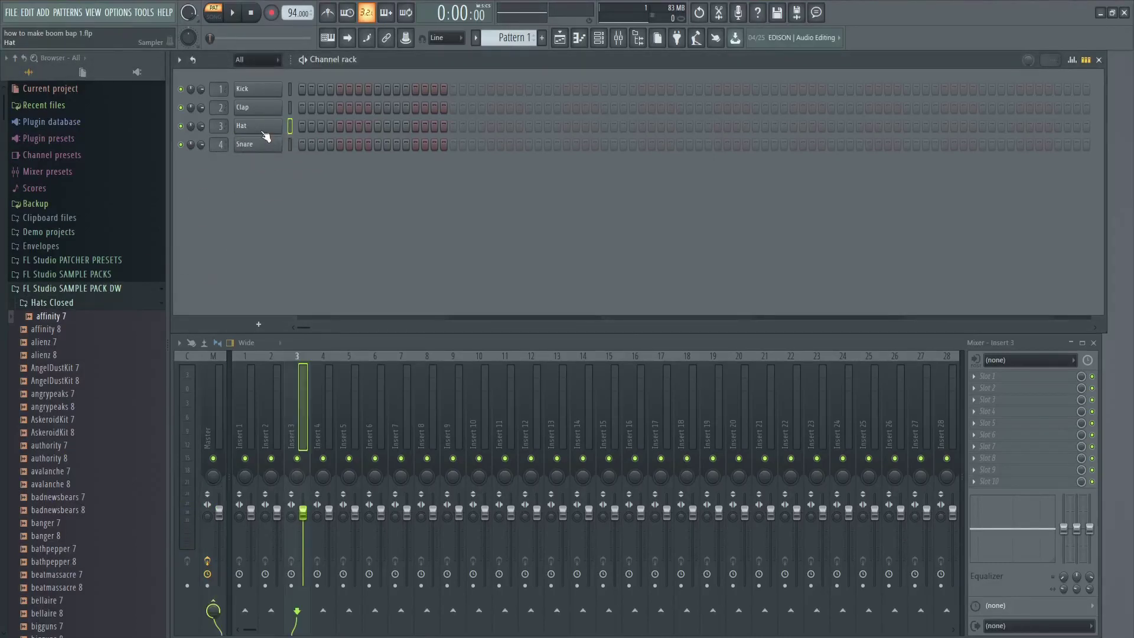
right_click(264, 133)
click(324, 129)
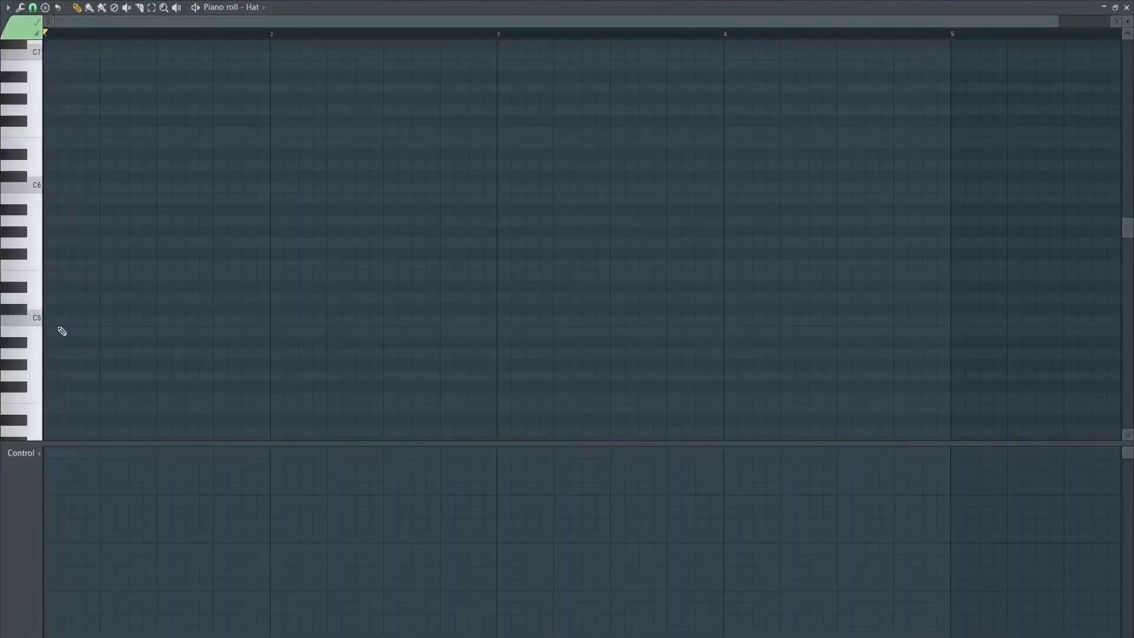
Step: Place half-beat C5 hat notes on every beat across four bars
click(56, 321)
click(89, 320)
drag(88, 320, 104, 320)
click(178, 320)
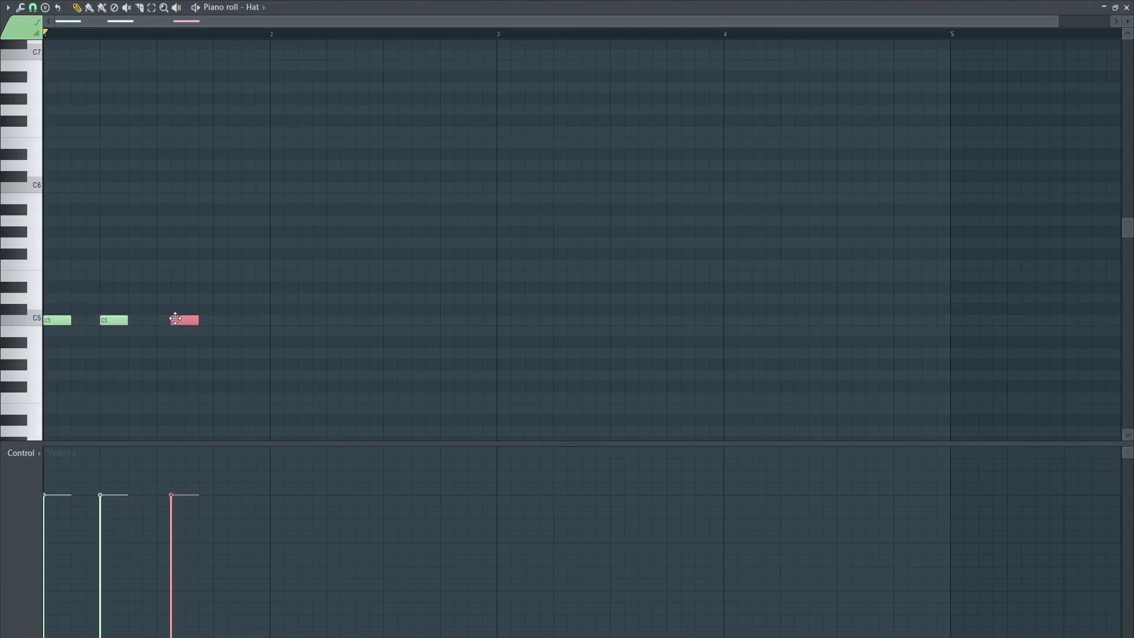
mouse_move(242, 320)
mouse_down()
mouse_move(47, 282)
mouse_move(324, 319)
mouse_move(286, 320)
mouse_move(787, 321)
mouse_move(730, 322)
mouse_up()
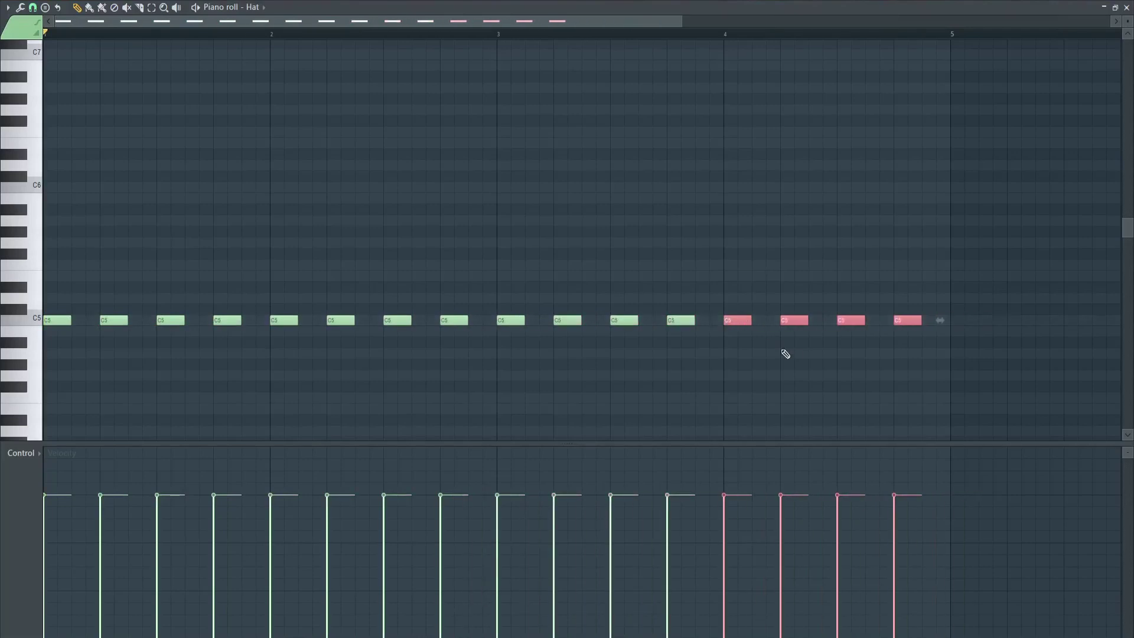
Step: Duplicate all hat notes into the off-beat gaps and lower the velocity of the copies
mouse_move(958, 365)
ctrl+mouse_down()
mouse_move(654, 304)
mouse_move(45, 260)
mouse_move(51, 335)
mouse_move(73, 321)
ctrl+mouse_up()
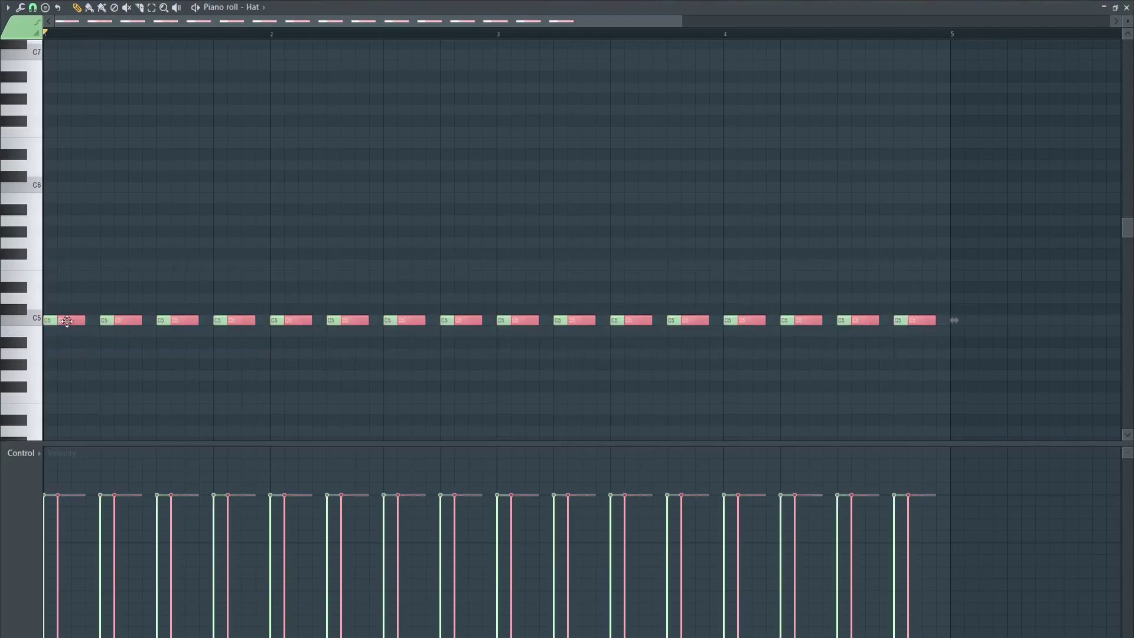
alt+scroll(324, 362, down, 4)
scroll(328, 365, down, 2)
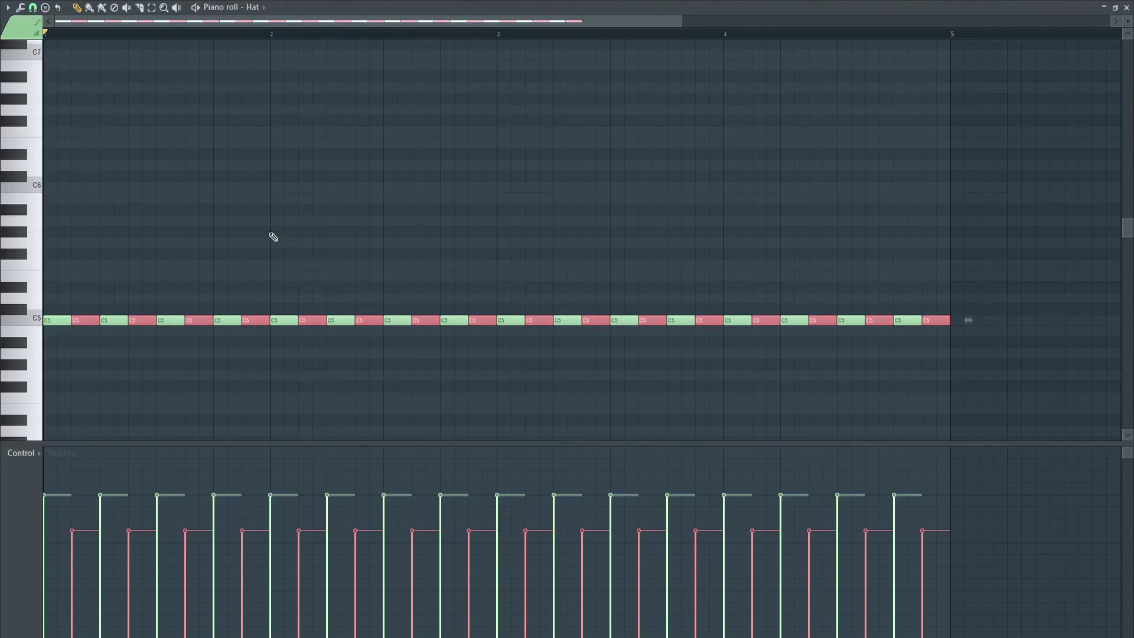
Step: Play back the hat pattern and close its piano roll
key(space)
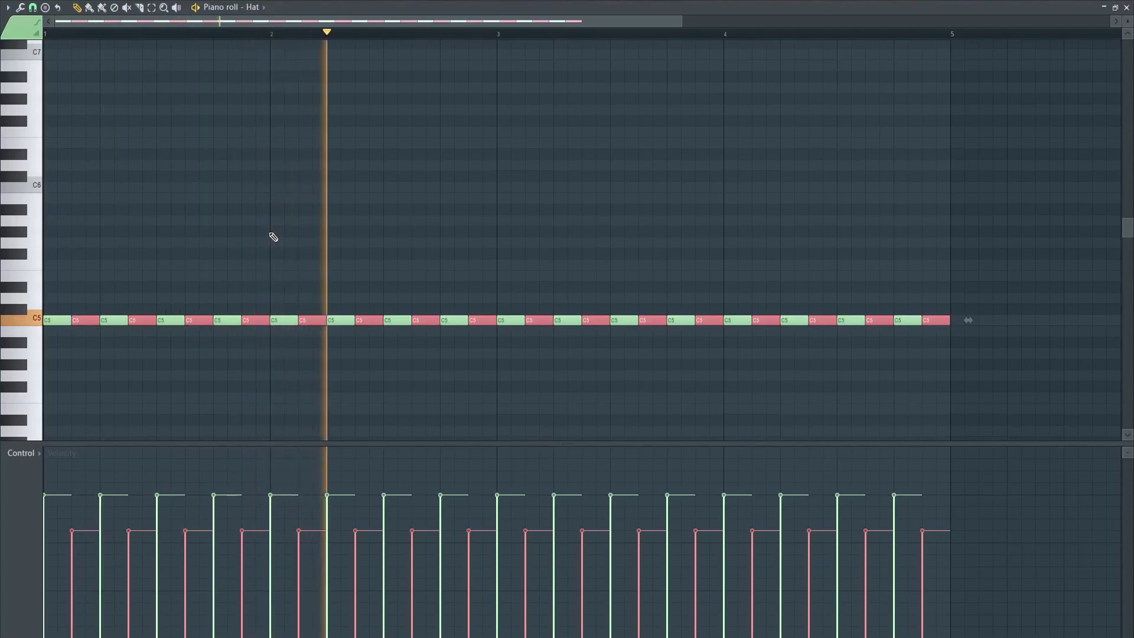
key(space)
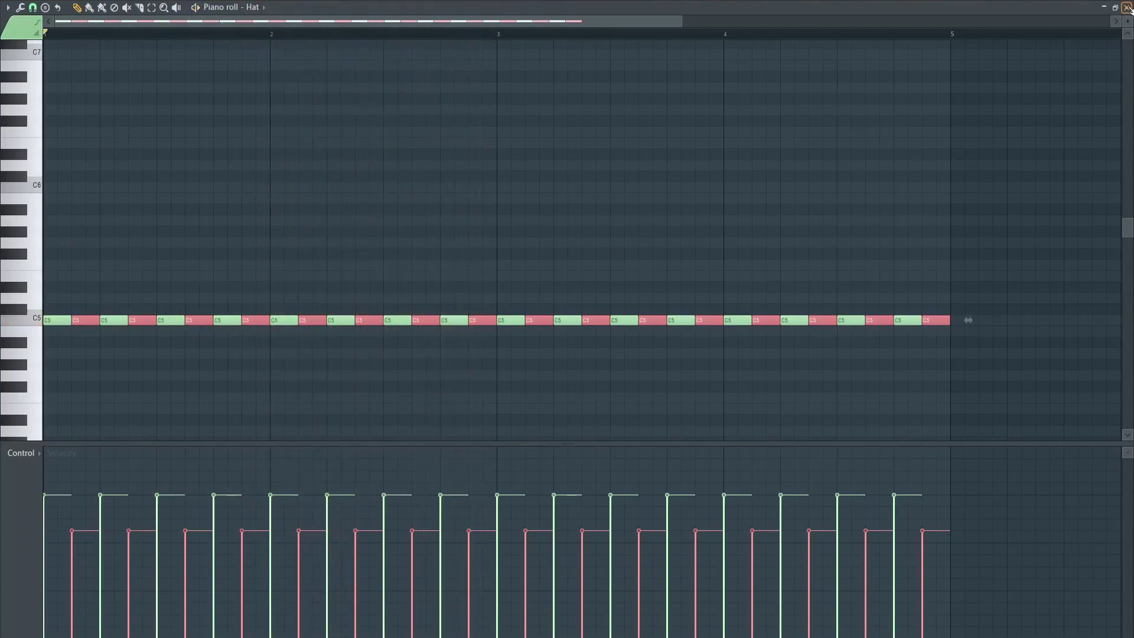
click(1127, 7)
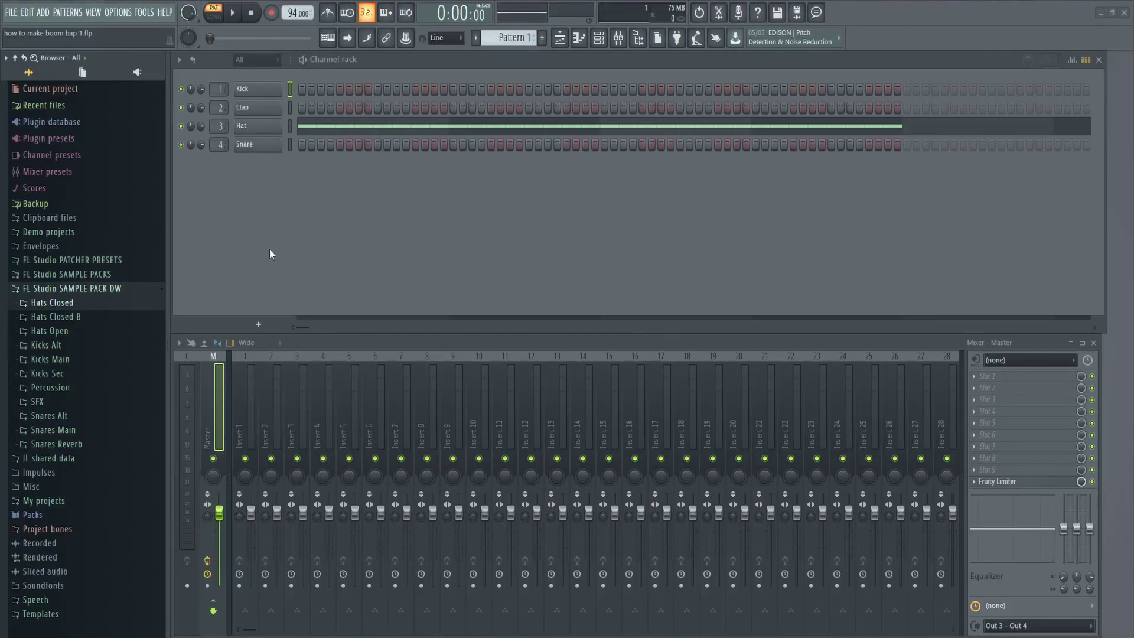
Step: Load the affinity 4 sample from Snares Main into the Snare channel
click(118, 430)
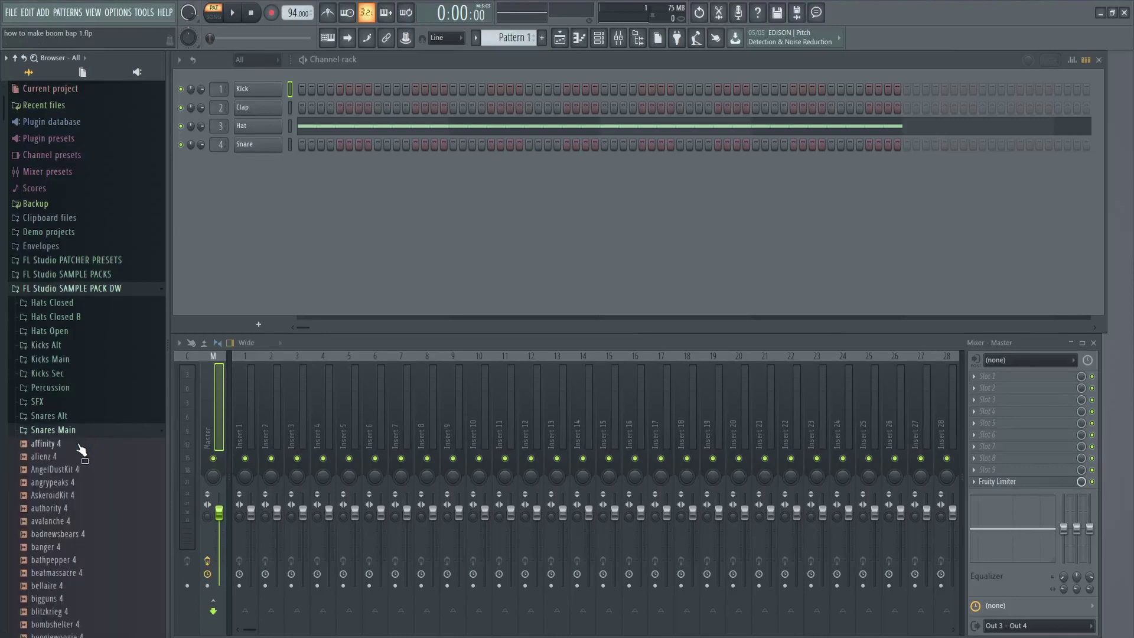
click(79, 444)
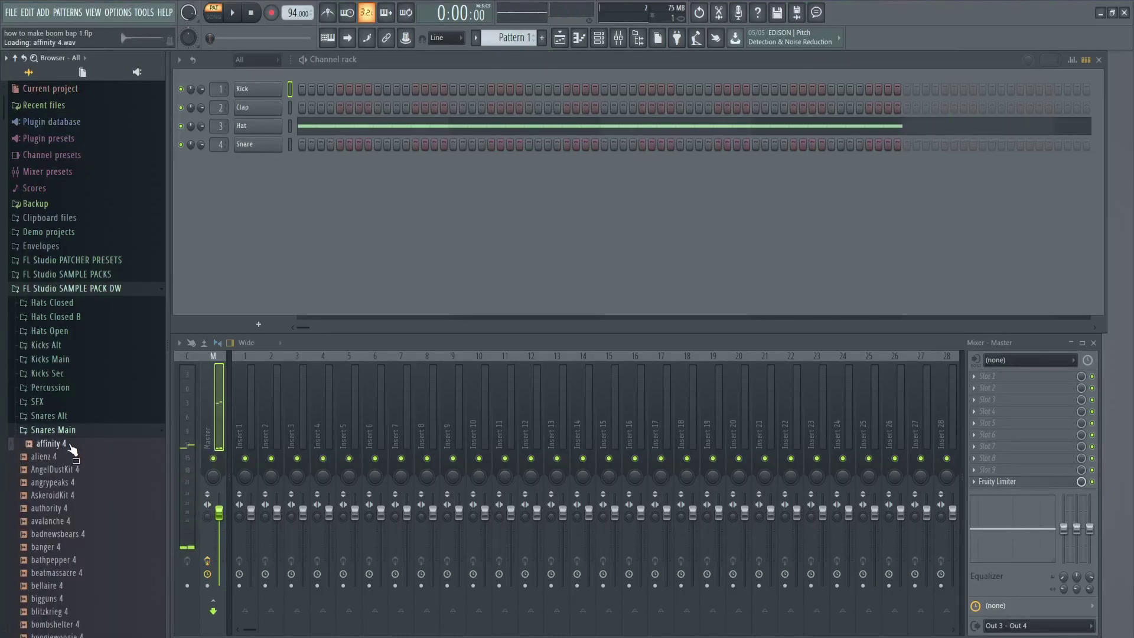
drag(69, 446, 266, 144)
Step: Place C5 snare notes on beats 2 and 4 of all four bars and play the pattern back
right_click(269, 148)
click(298, 144)
key(space)
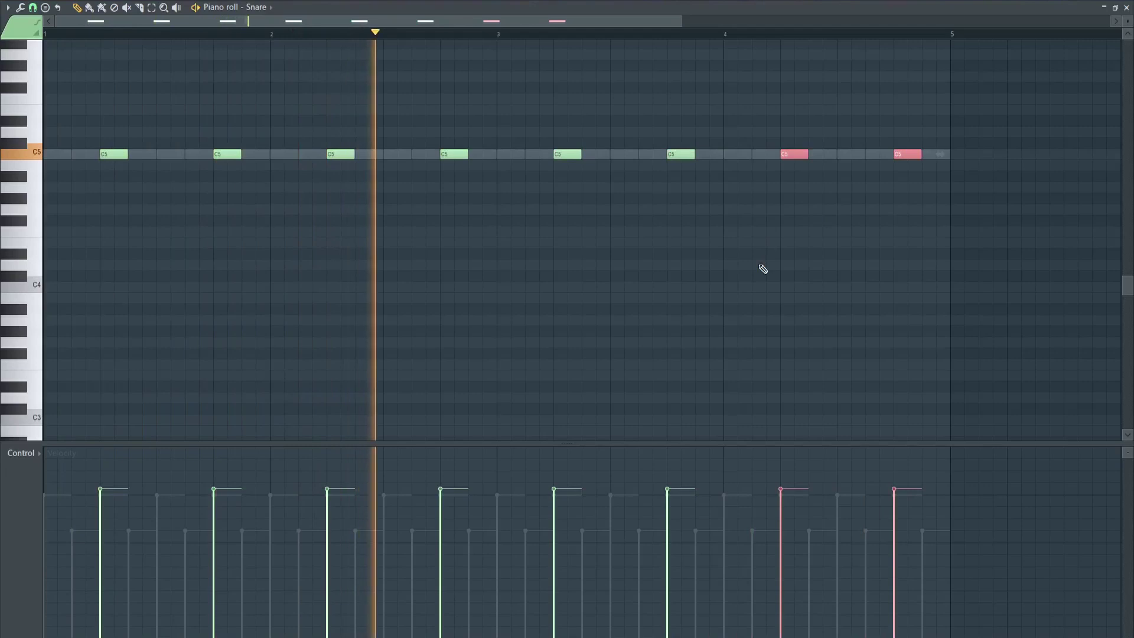
key(space)
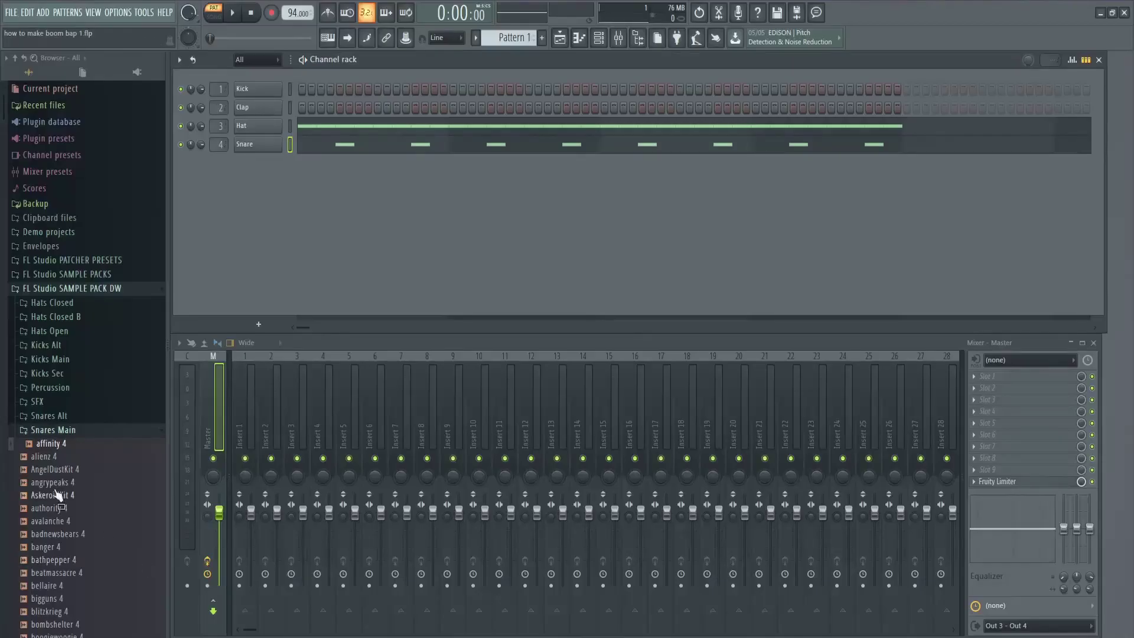
Step: Load the affinity 1 sample from Kicks Main into the Kick channel and program a two-bar C5 kick pattern
drag(60, 372, 263, 86)
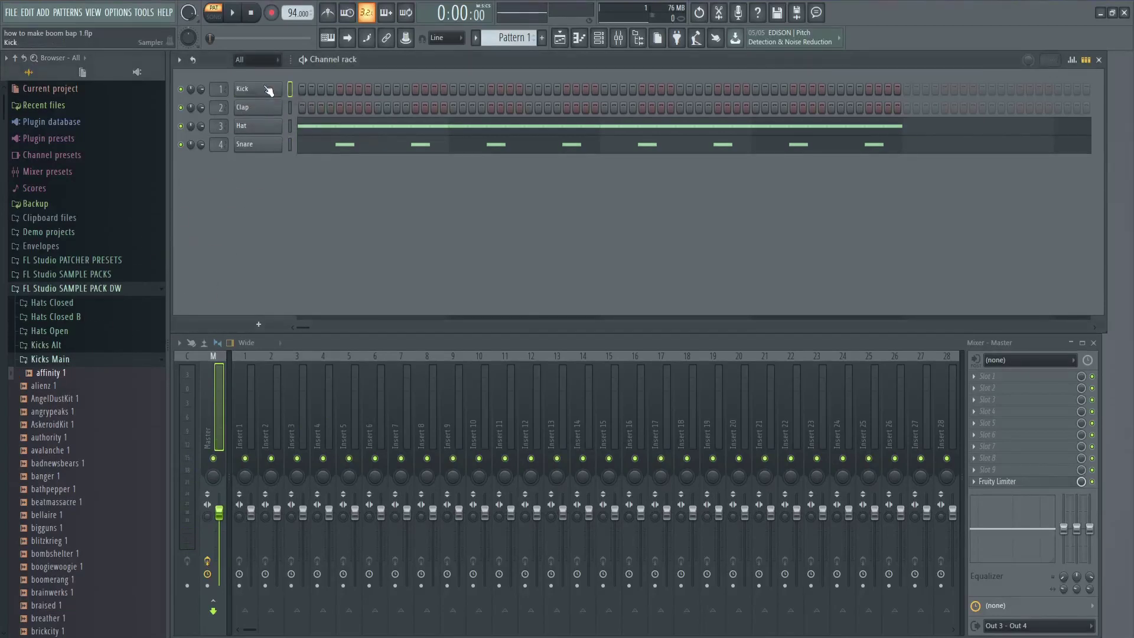
right_click(283, 86)
click(288, 89)
key(space)
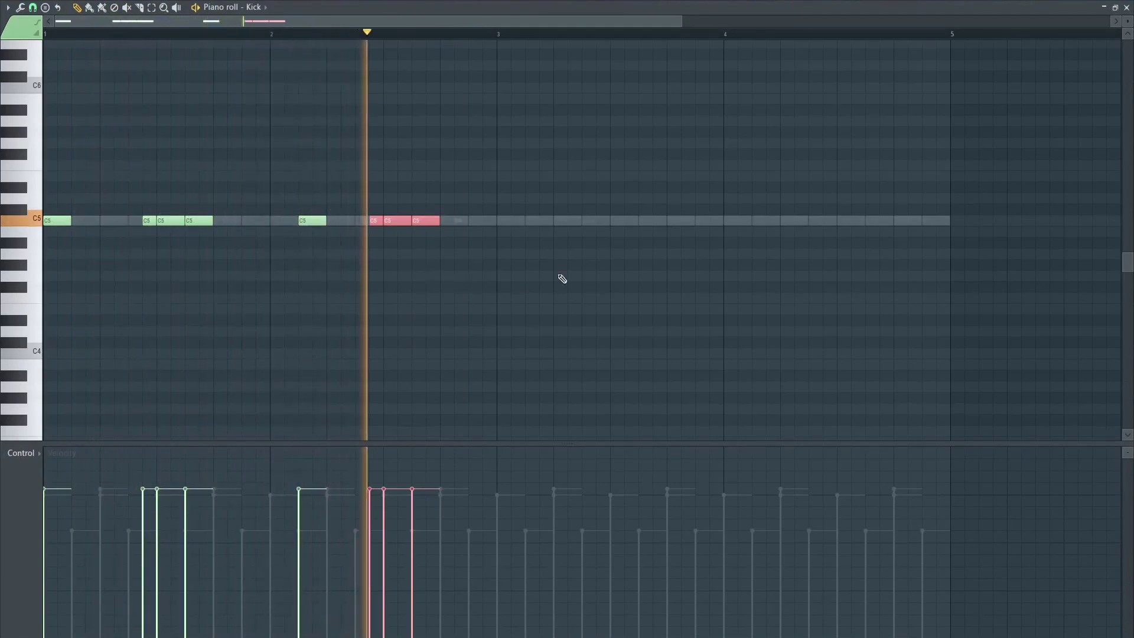
key(space)
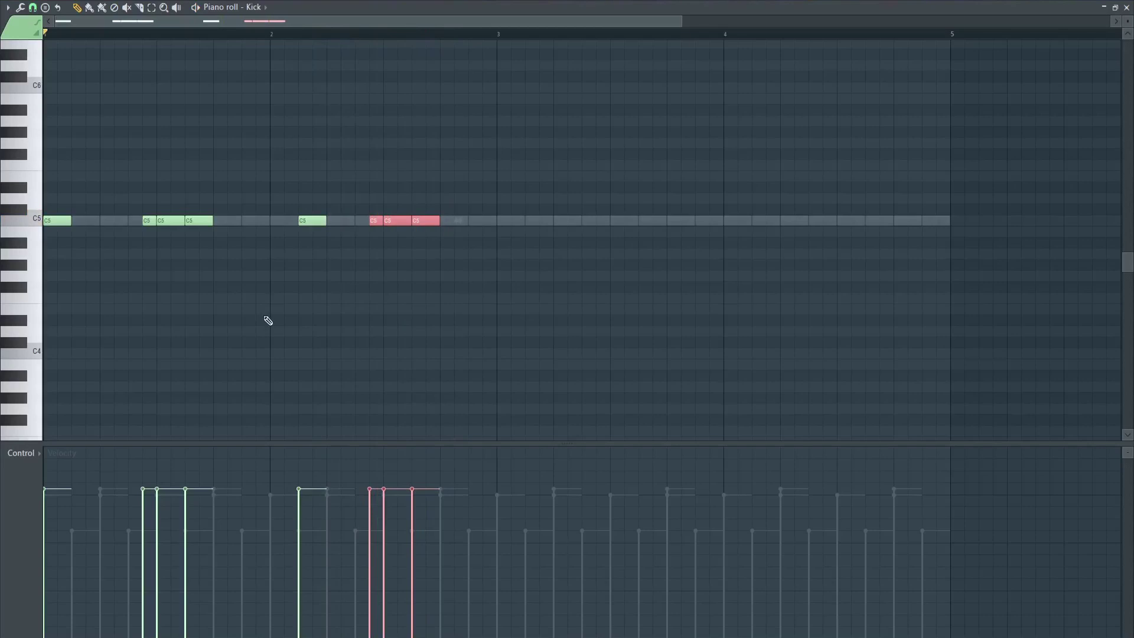
Step: Lower the velocity of the short kick notes just before beat 3 in bars 1 and 2
click(131, 34)
drag(140, 195, 150, 237)
scroll(164, 312, down, 2)
scroll(164, 312, down, 3)
drag(370, 204, 385, 246)
scroll(395, 319, down, 4)
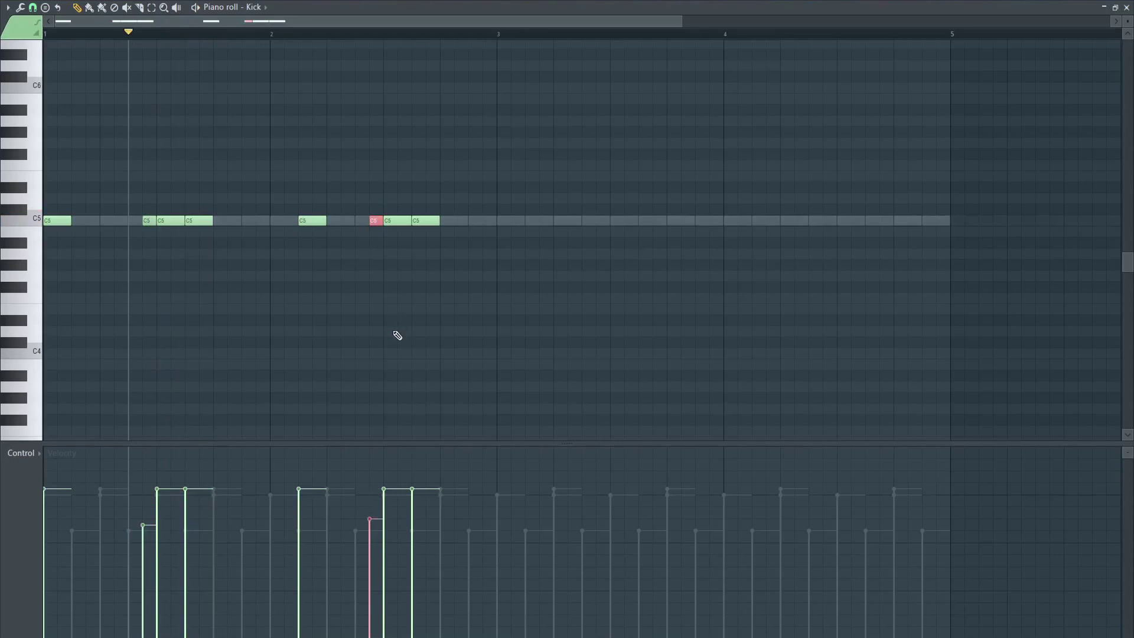
Step: Duplicate the two-bar kick pattern into bars 3 and 4 and raise the velocity of all kick notes
drag(130, 36, 43, 35)
drag(517, 248, 512, 225)
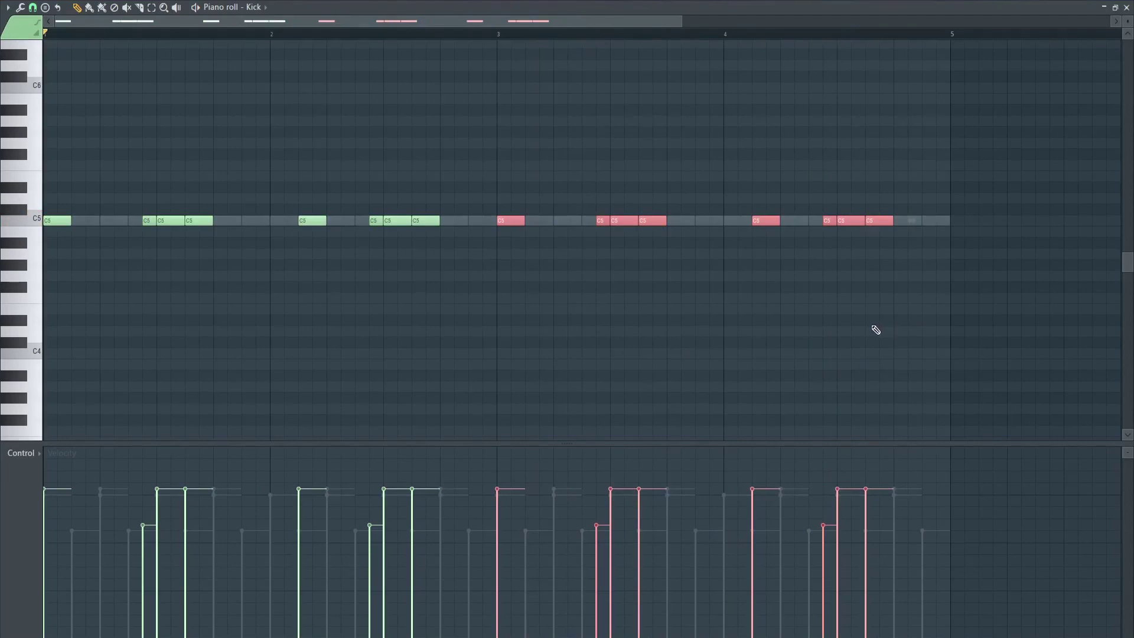
key(ctrl+a)
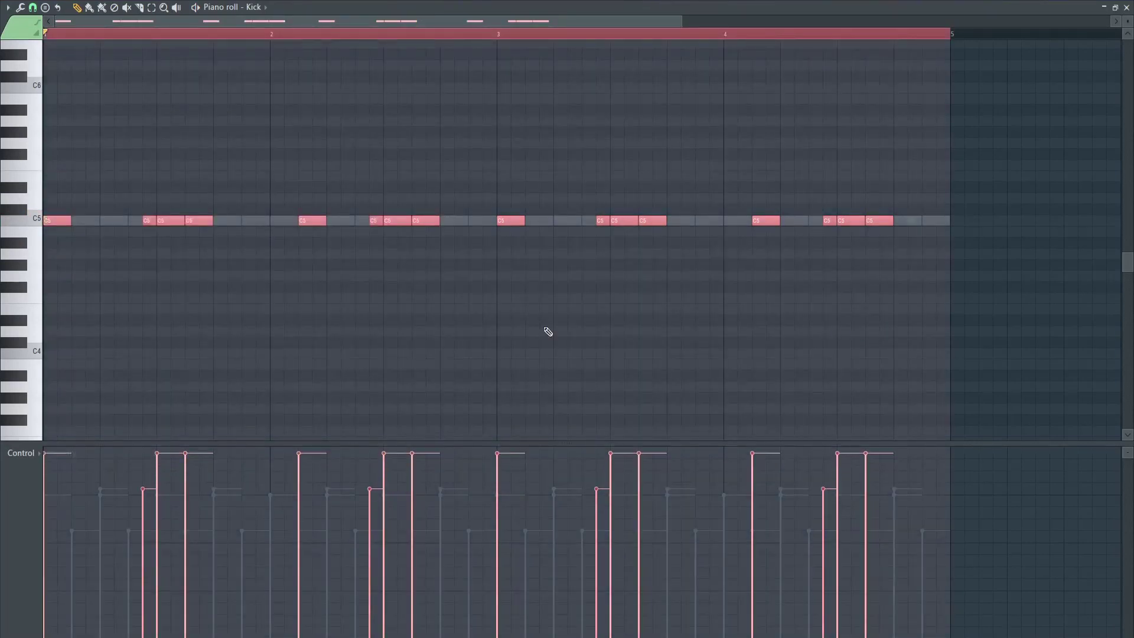
Step: Raise the velocity of all kick notes to maximum, and raise the velocity of all snare notes
scroll(548, 332, up, 1)
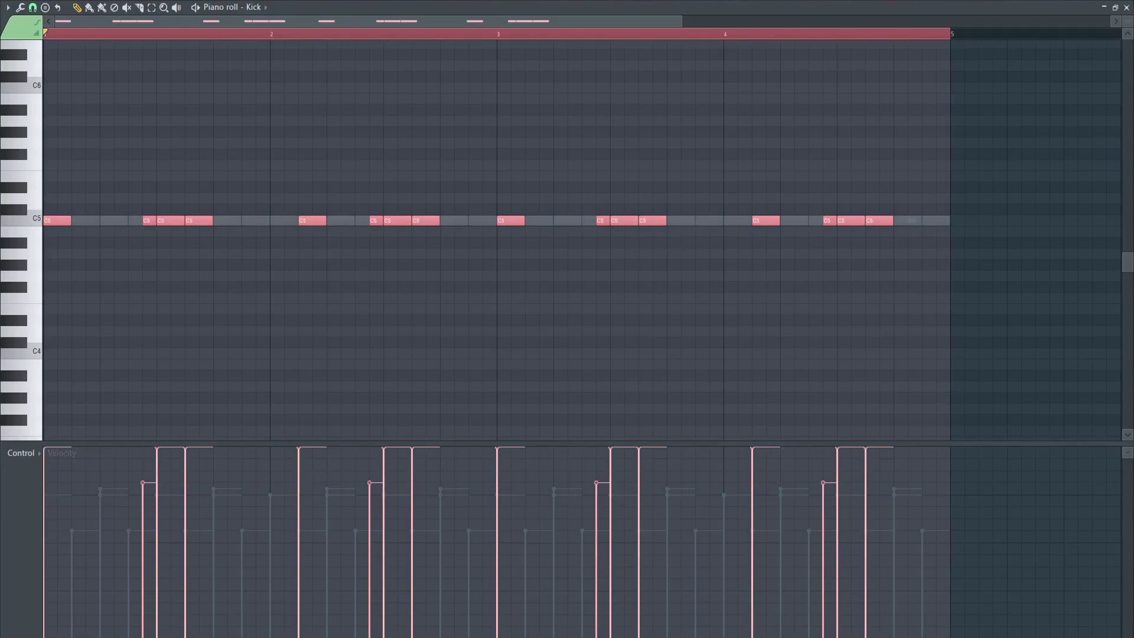
click(1125, 7)
click(348, 143)
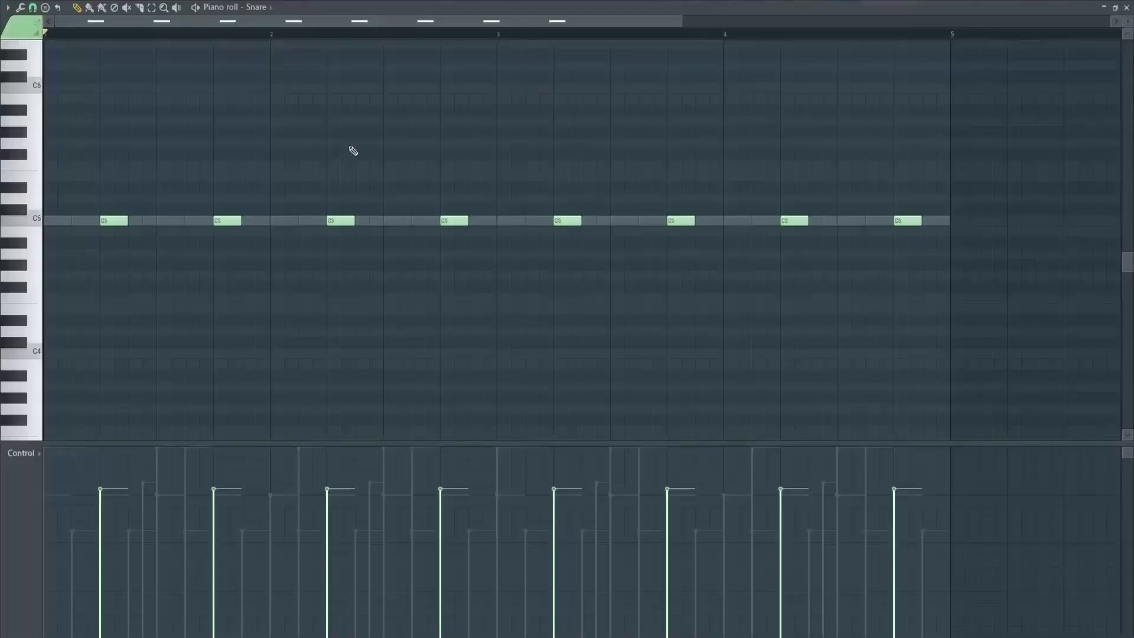
key(ctrl+a)
scroll(480, 301, up, 3)
scroll(480, 301, up, 4)
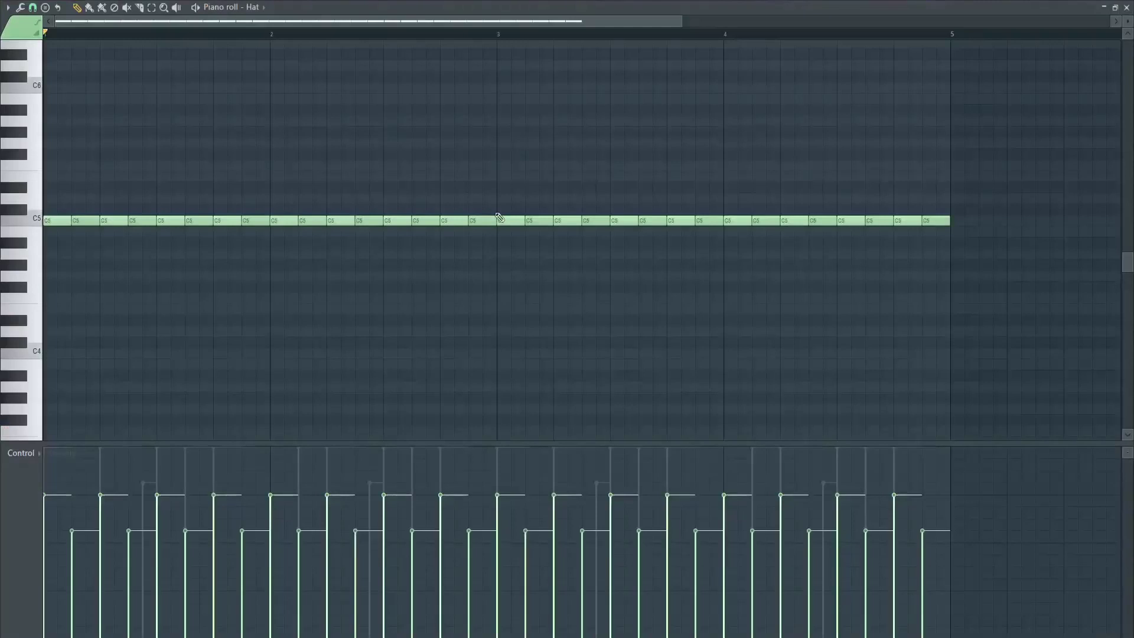
Step: Raise the velocity of all hat notes and play the drum pattern back
key(ctrl+a)
scroll(459, 319, up, 4)
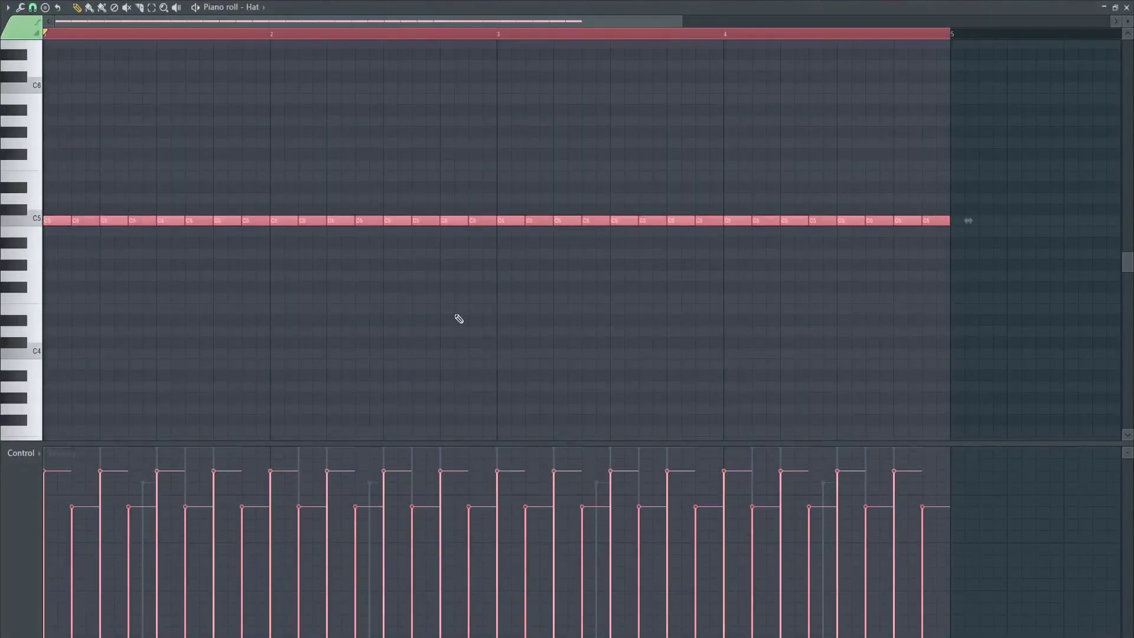
key(space)
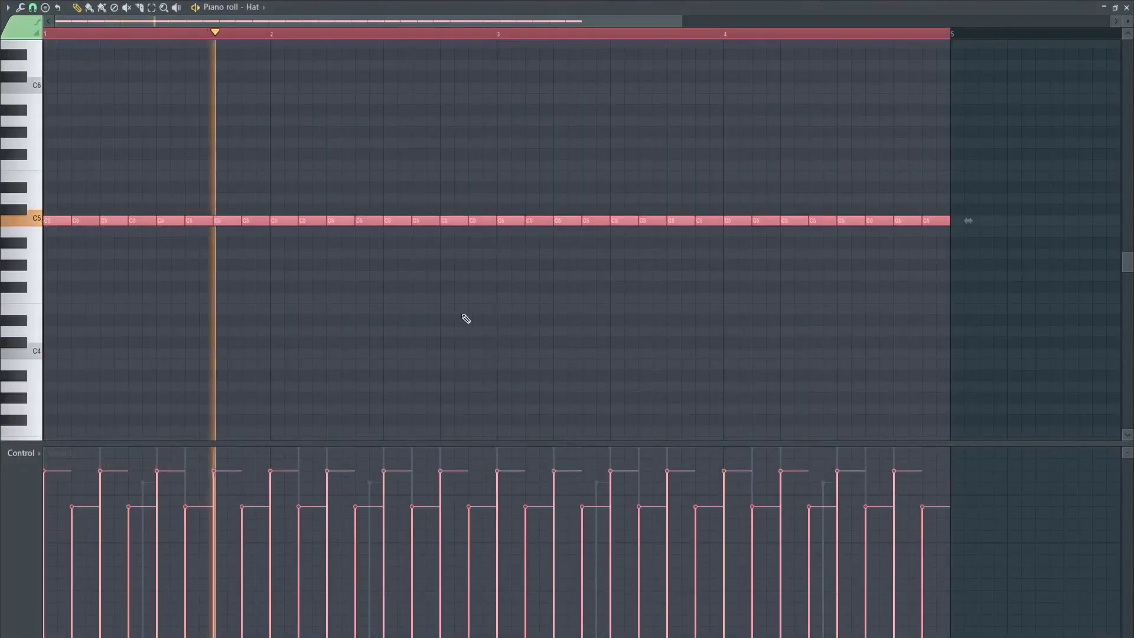
key(space)
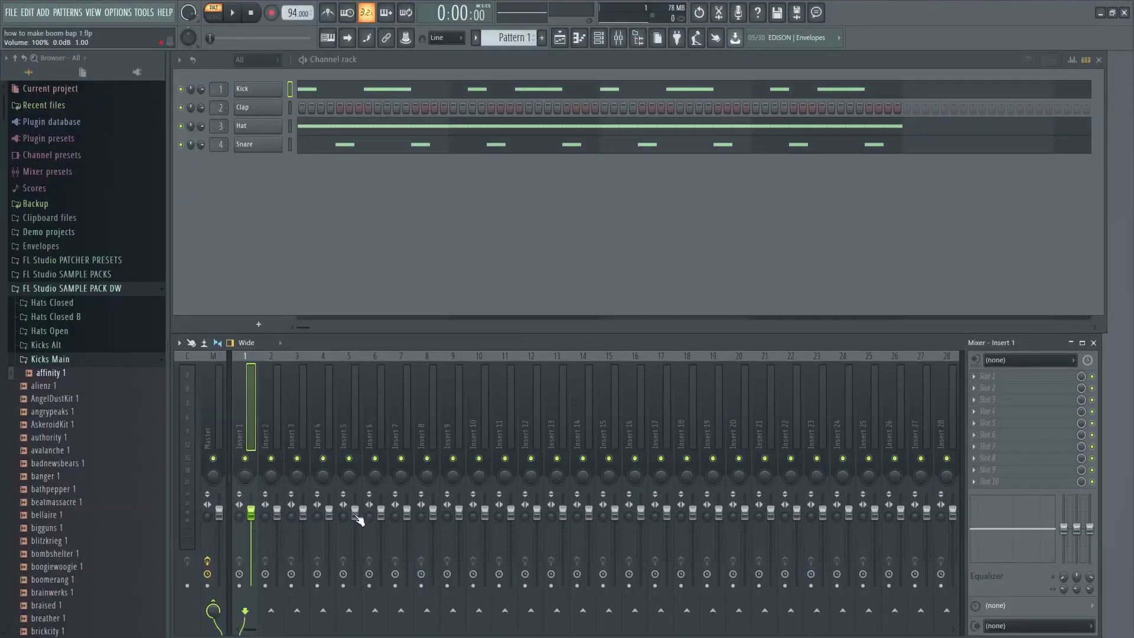
Step: Delete the unused Clap channel
click(289, 106)
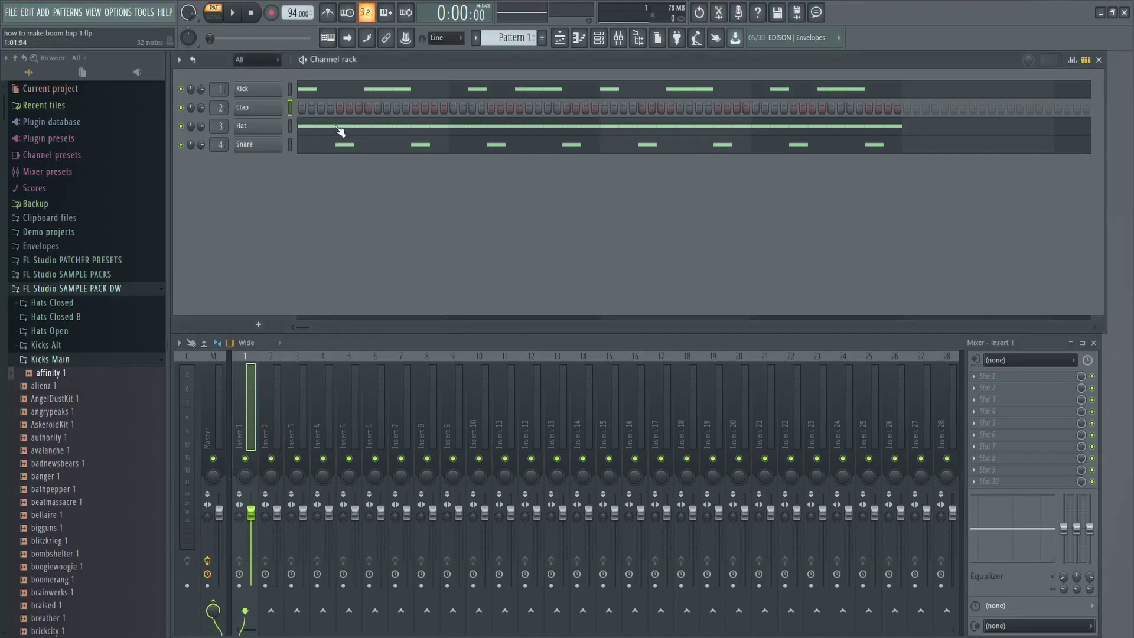
key(alt+Delete)
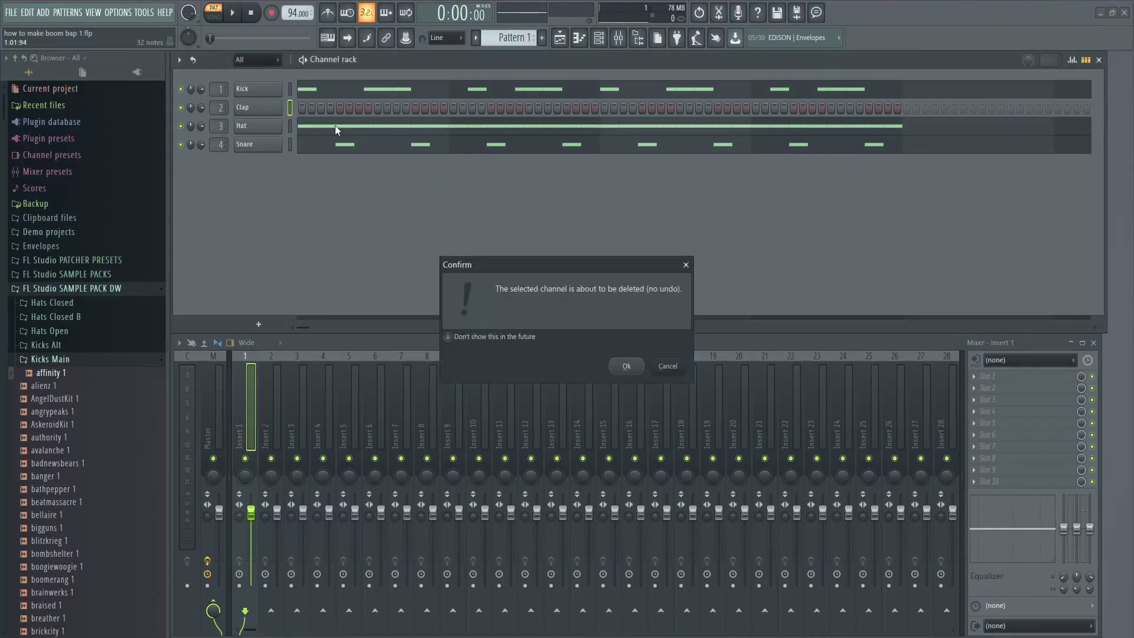
key(Return)
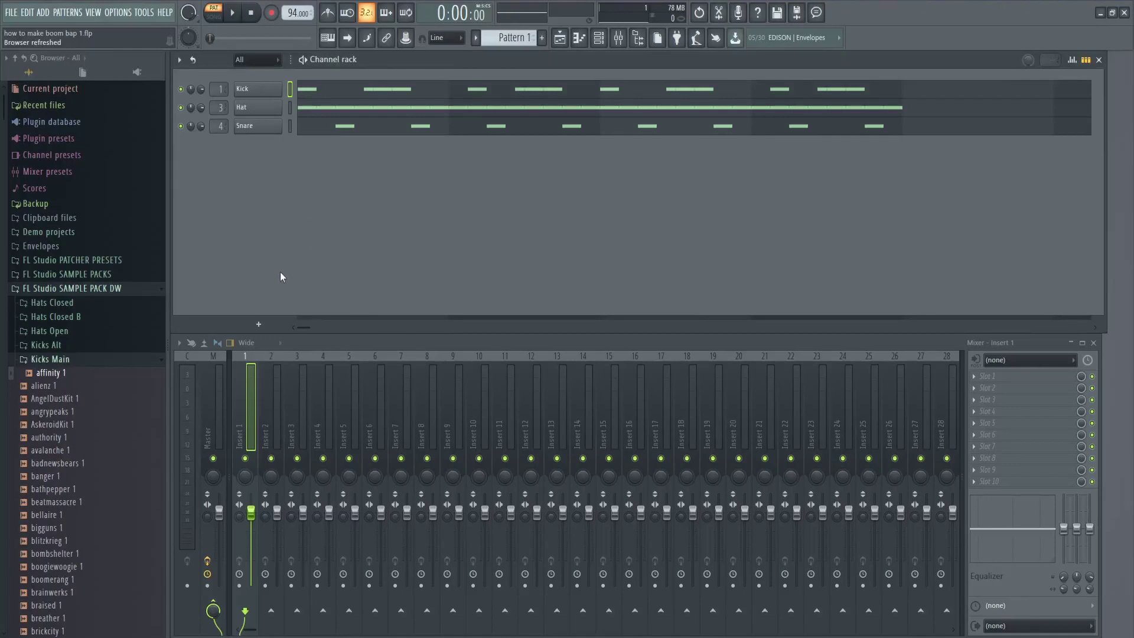
Step: Add the brickcity 12 sample from the Kicks Main browser listing as a new channel below Snare
scroll(96, 299, down, 10)
click(60, 479)
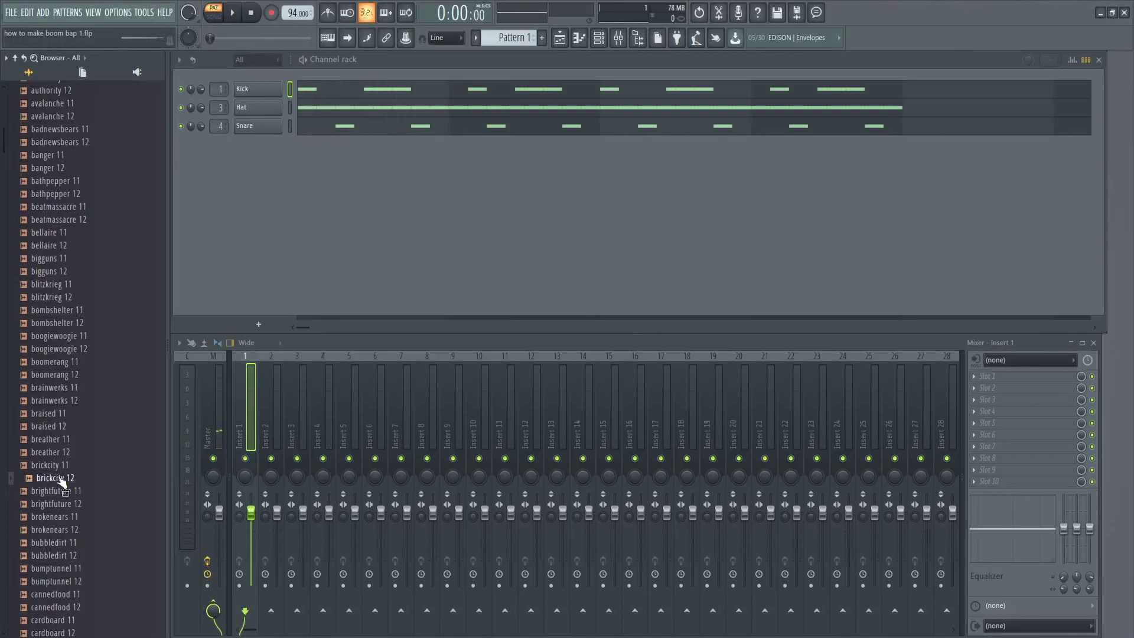
drag(61, 481, 264, 176)
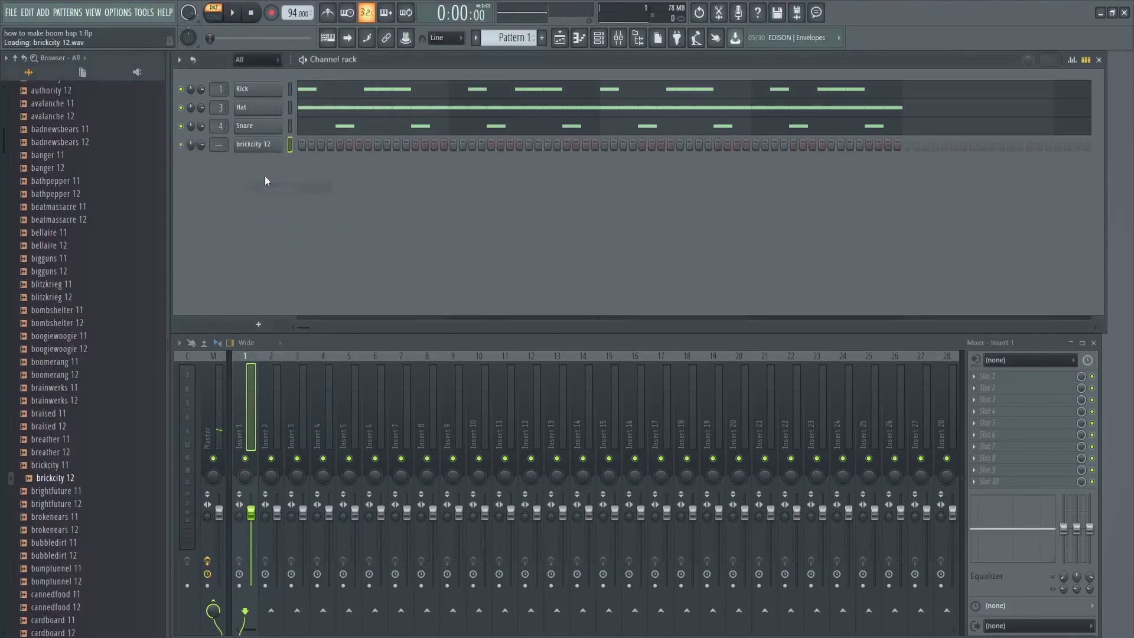
Step: Place C5 brickcity 12 notes on the last eighth note of bars 2 and 4, raise their velocity and play the pattern
right_click(268, 145)
click(308, 145)
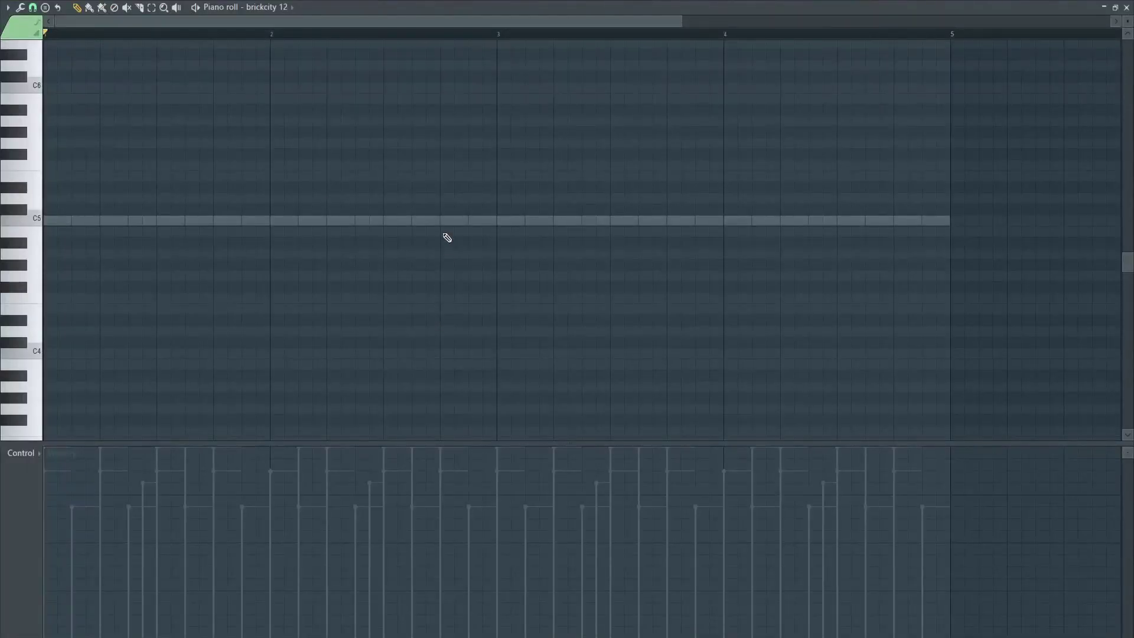
click(475, 222)
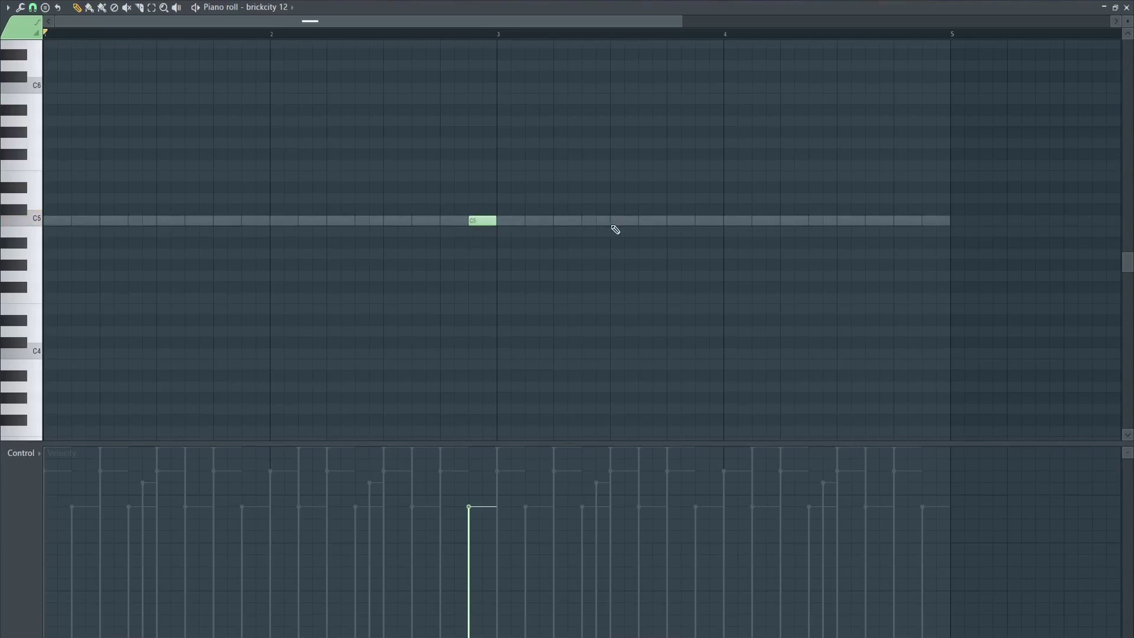
click(927, 223)
key(ctrl+a)
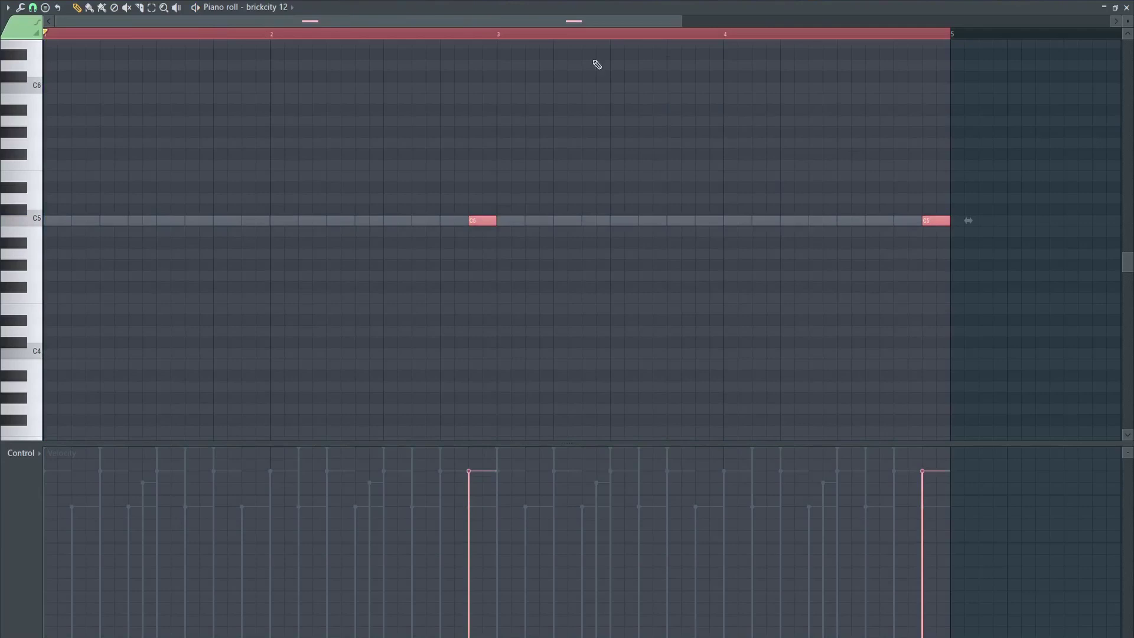
key(space)
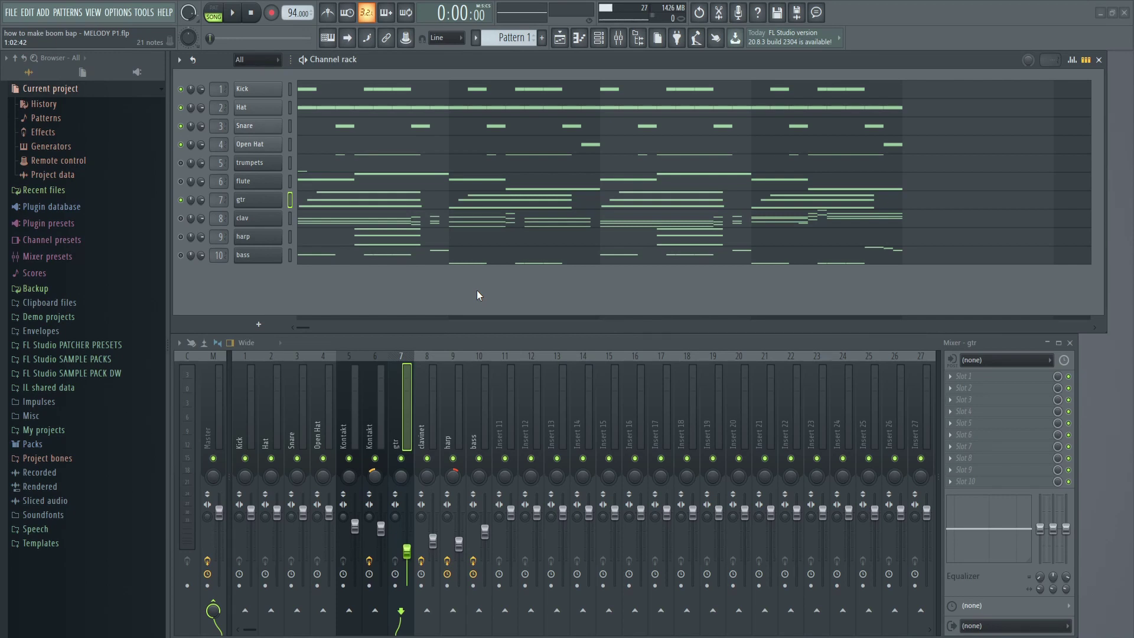
Step: Examine the gtr channel's Kontakt instrument and the Vintage Rhythm Section library's guitar list
click(263, 202)
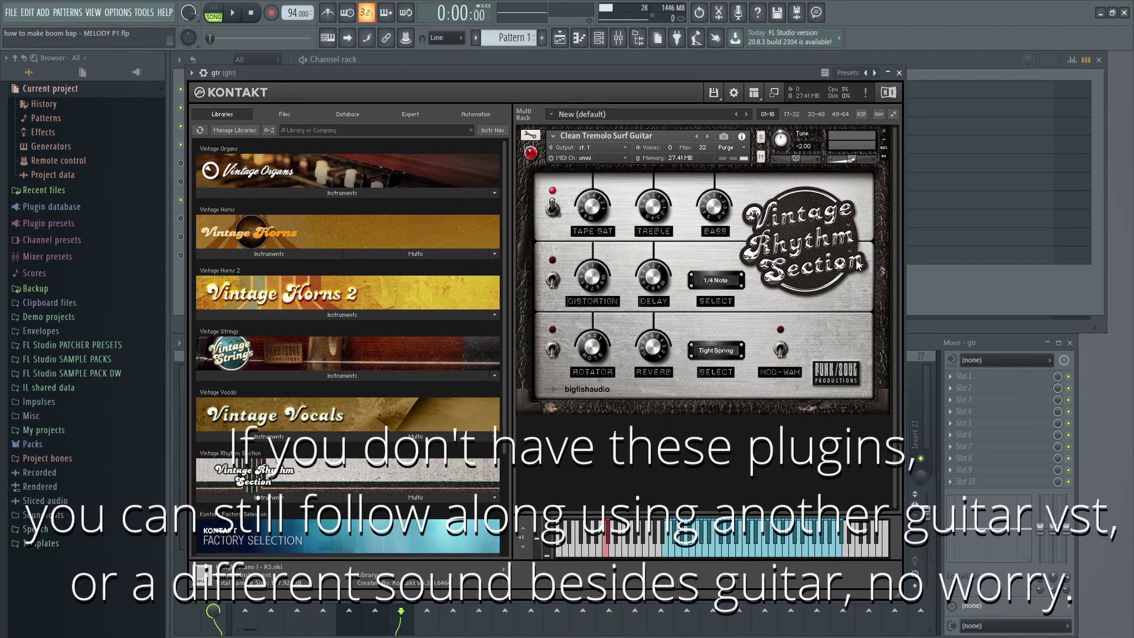
click(331, 498)
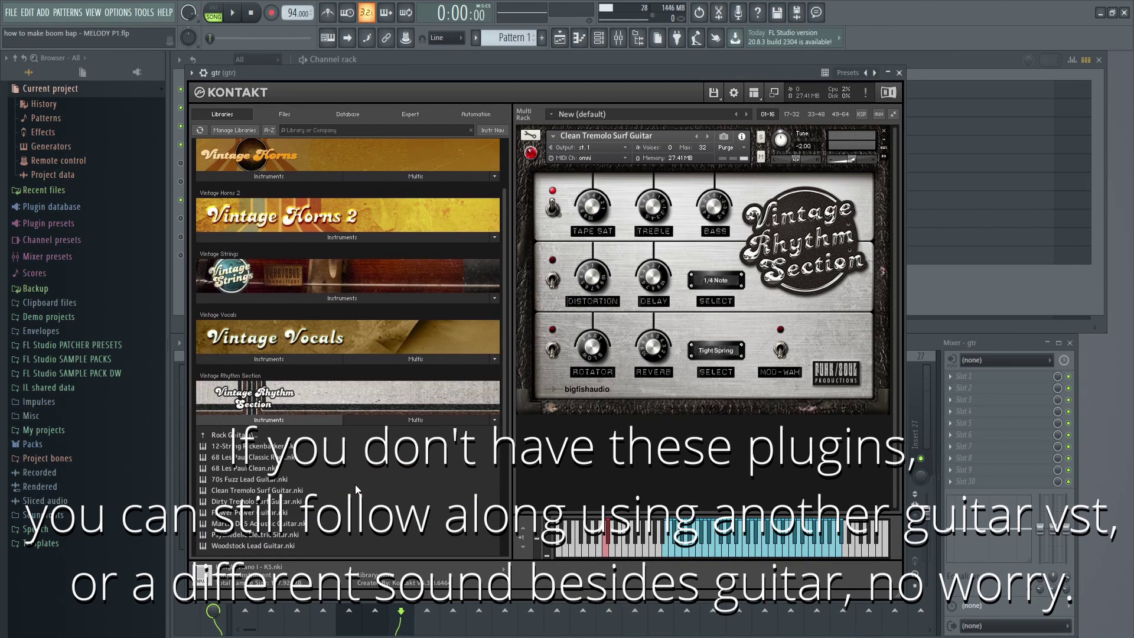
scroll(353, 476, down, 1)
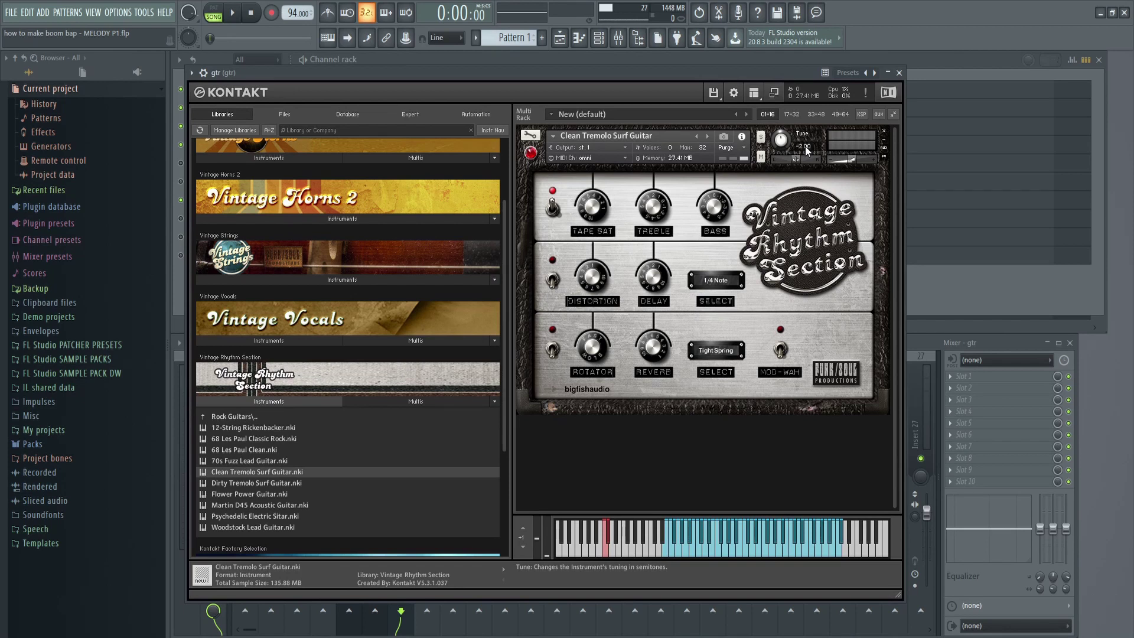
click(899, 73)
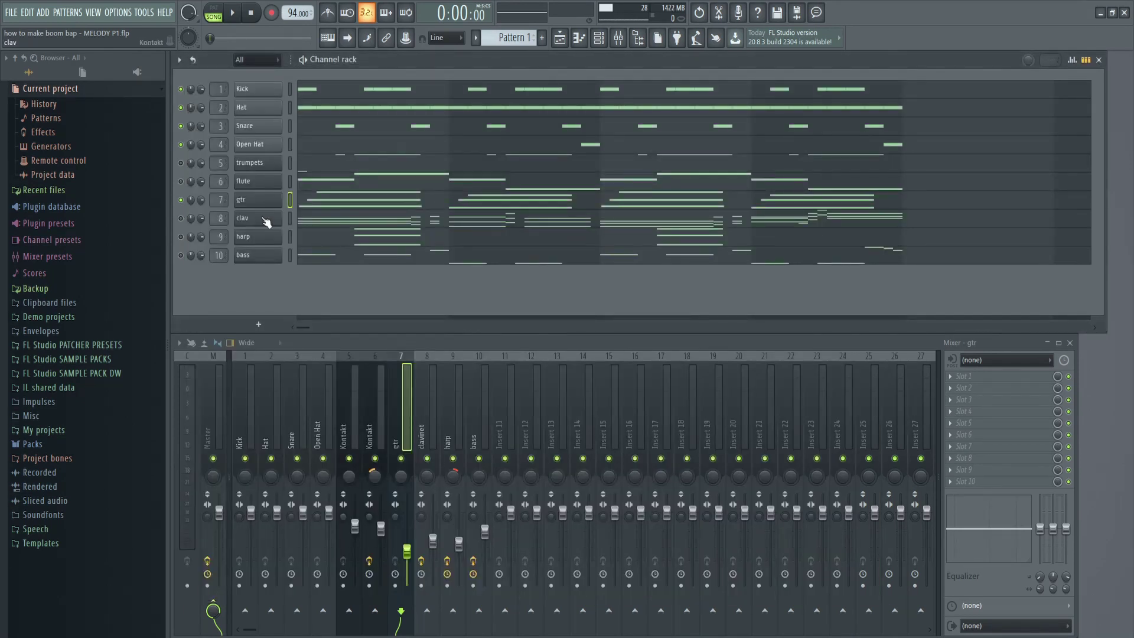
Step: Open the gtr channel's notes, play the four-bar chord progression and select the three notes of the first chord for review
click(337, 204)
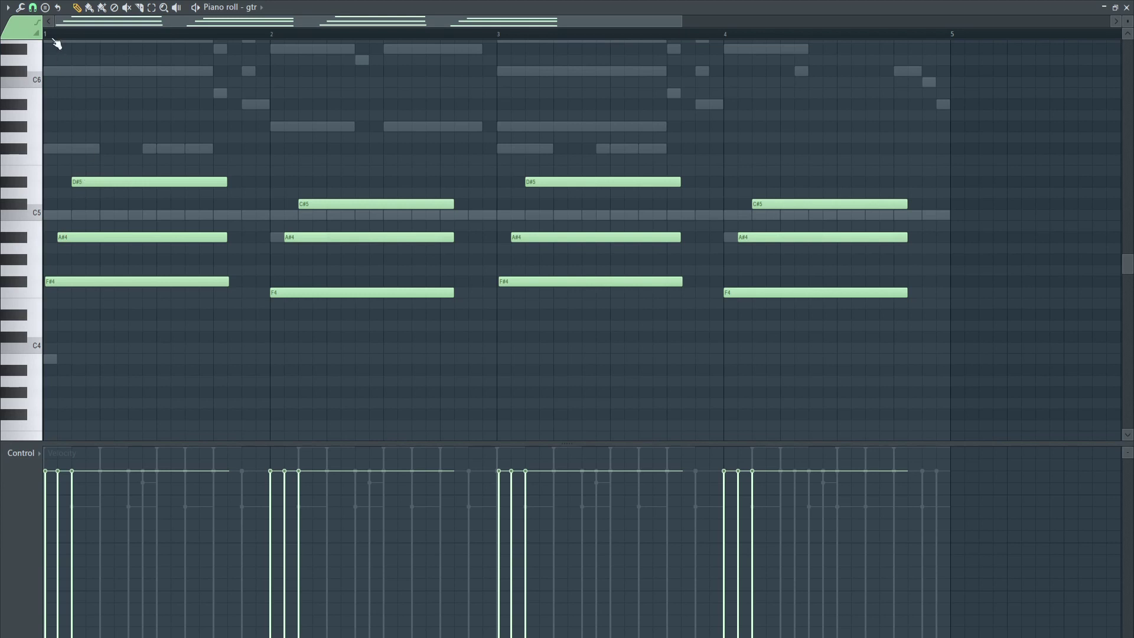
key(space)
key(space)
key(space)
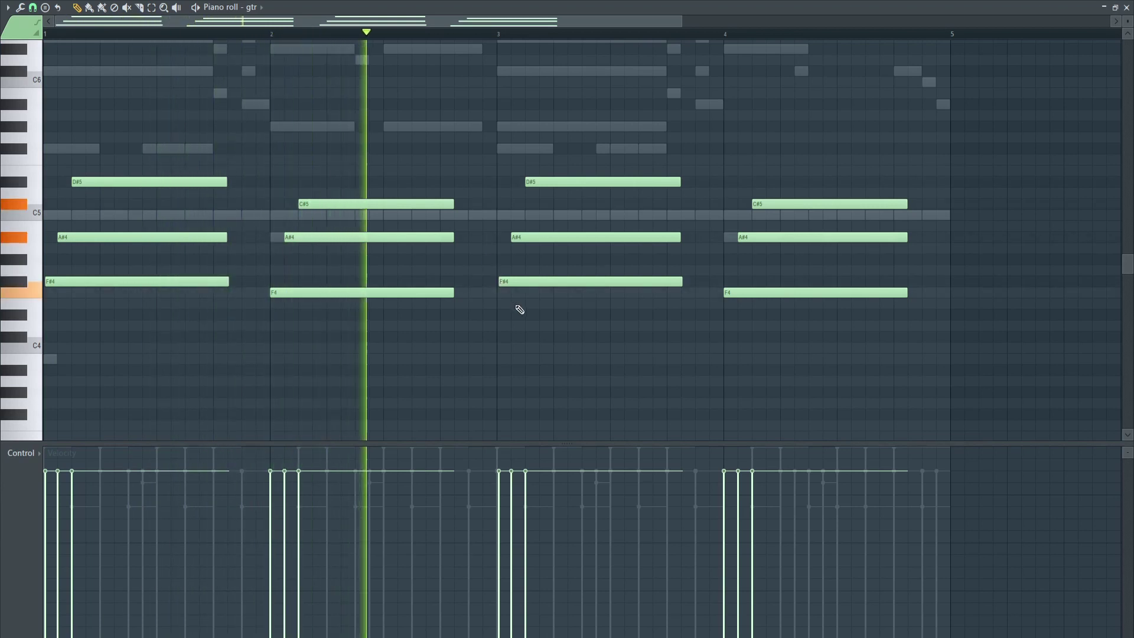
key(space)
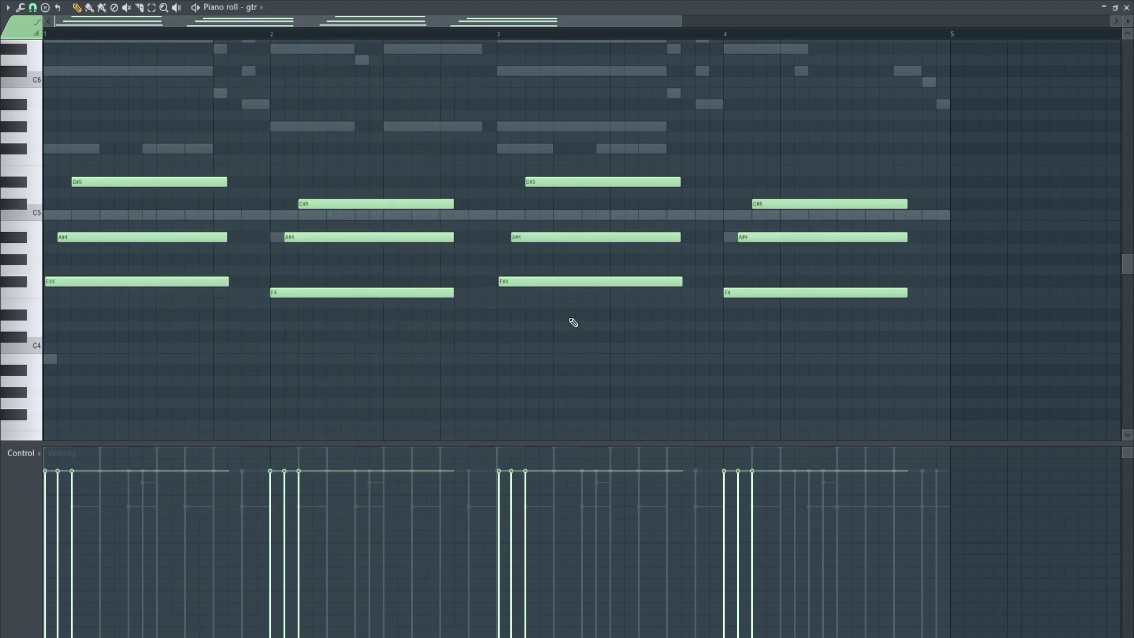
drag(224, 145, 234, 298)
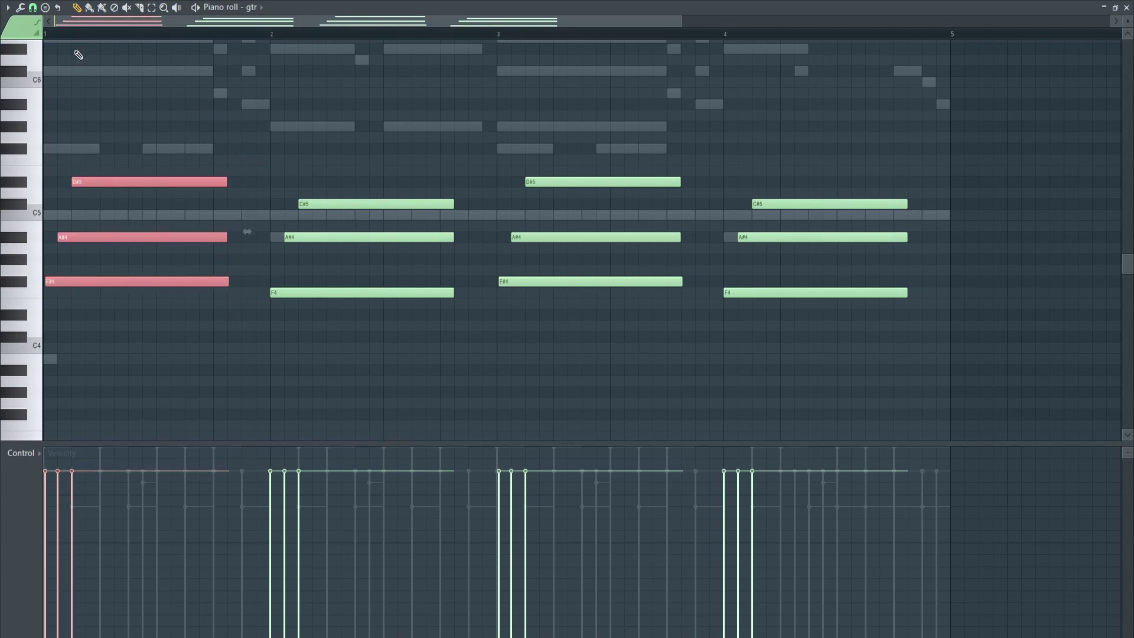
key(space)
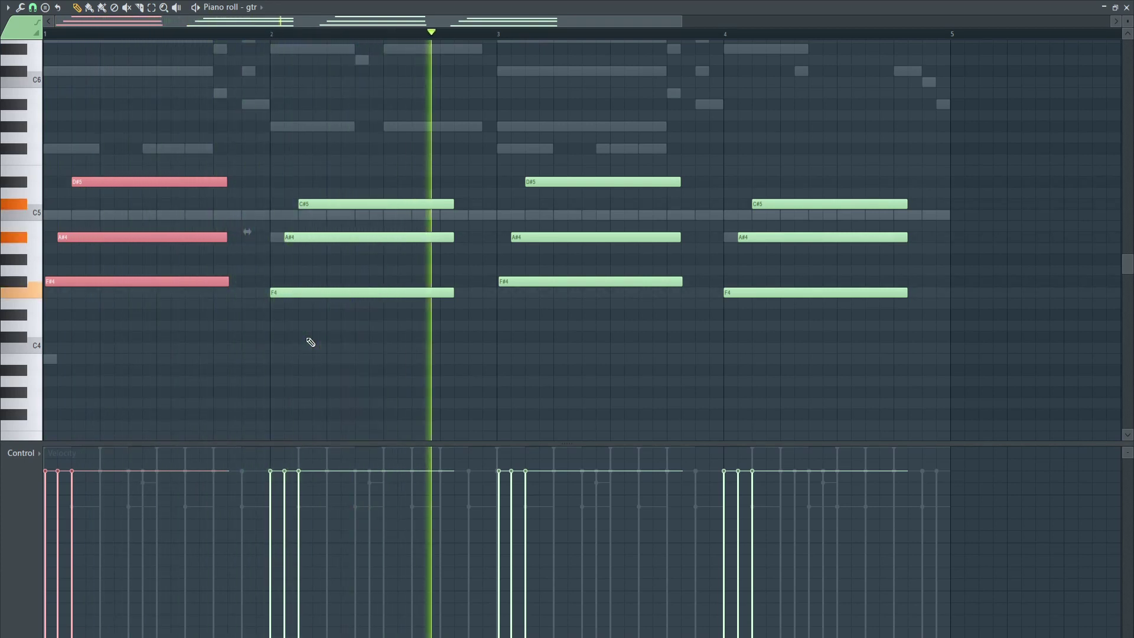
key(space)
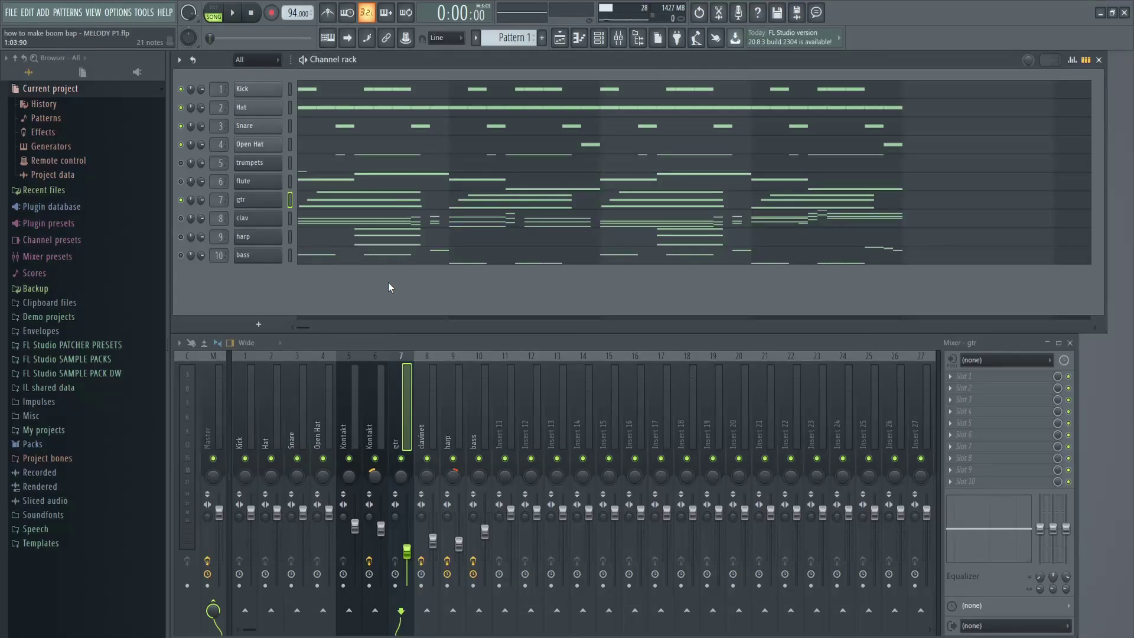
Step: Examine the clav channel's Kontakt Clavinet and the Band instruments in the Kontakt Factory Selection library
click(249, 219)
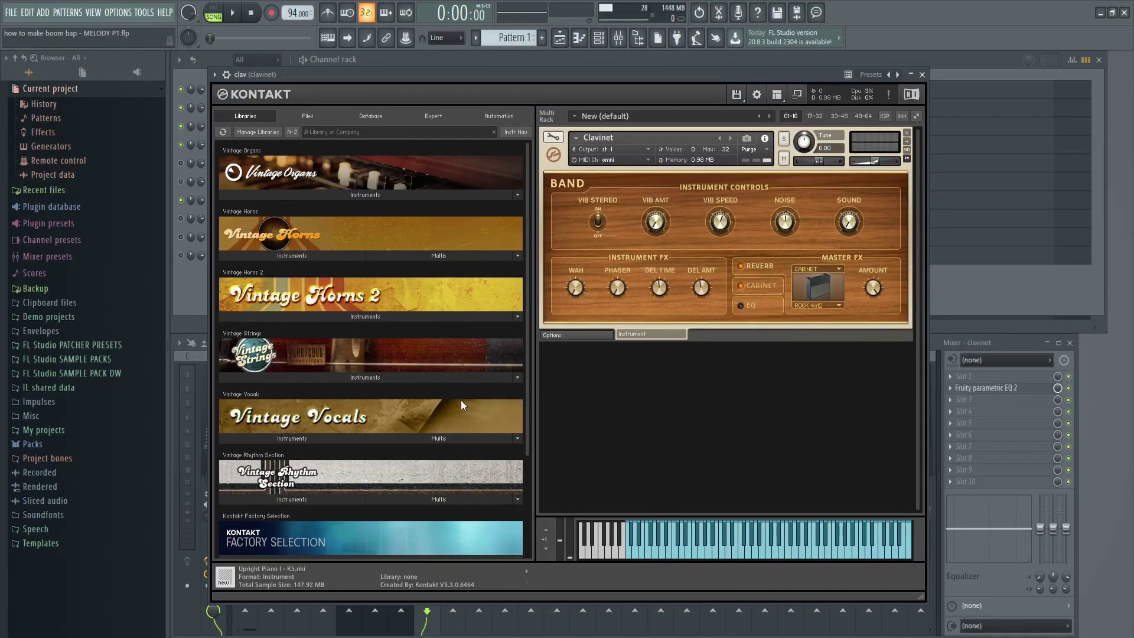
scroll(461, 400, down, 3)
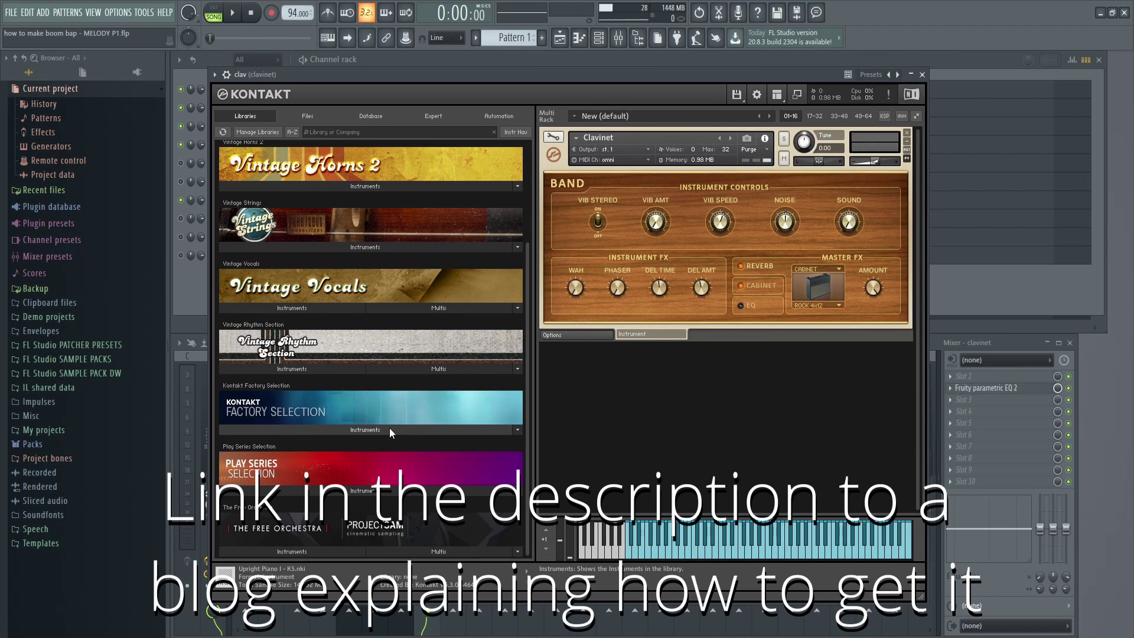
click(389, 430)
scroll(399, 424, down, 2)
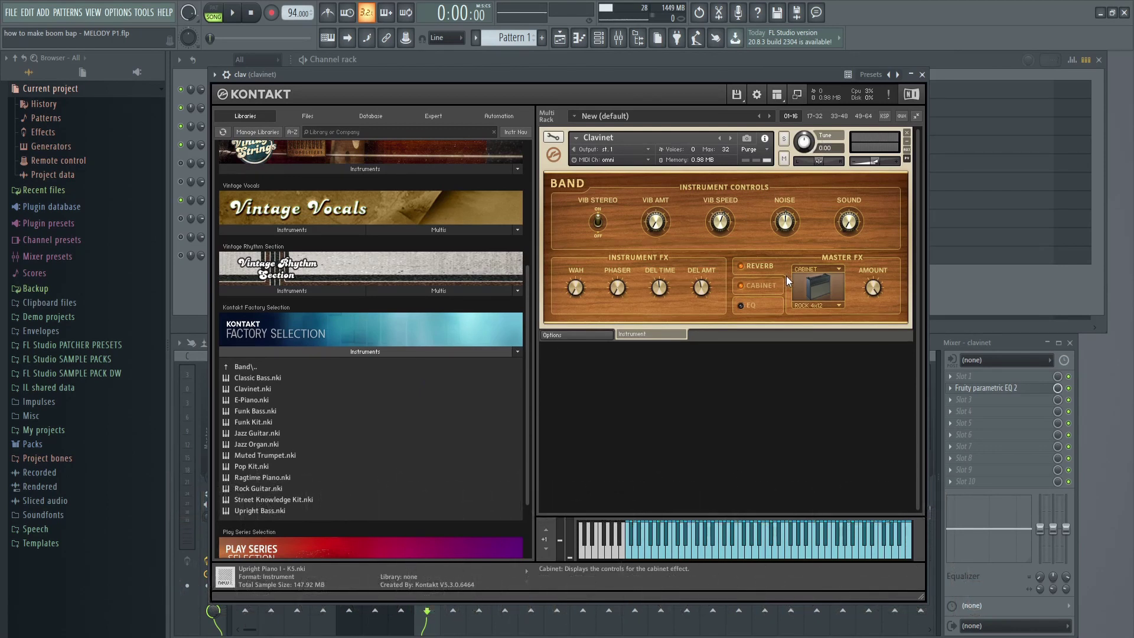
scroll(608, 201, up, 3)
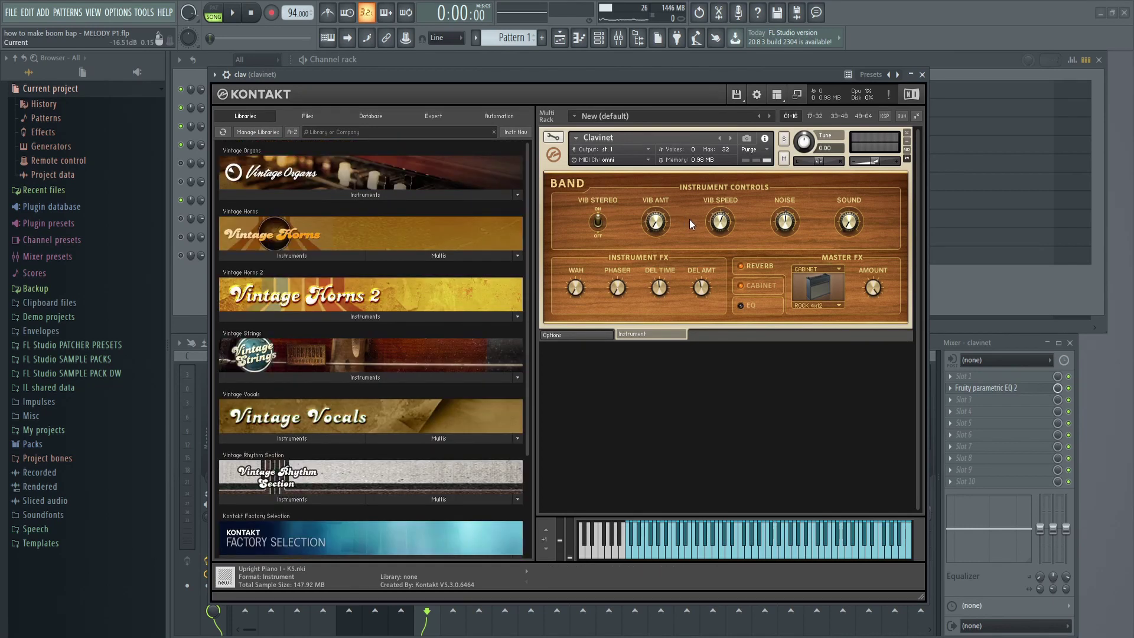
click(922, 75)
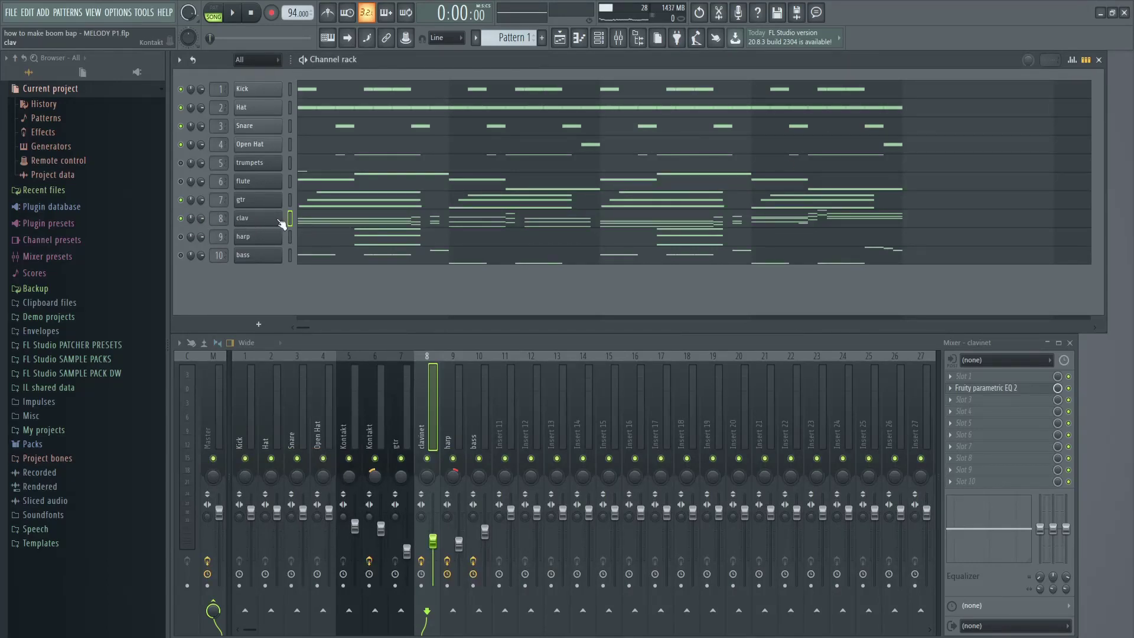
Step: Open the clav channel's notes and play the four-bar clavinet part
click(334, 224)
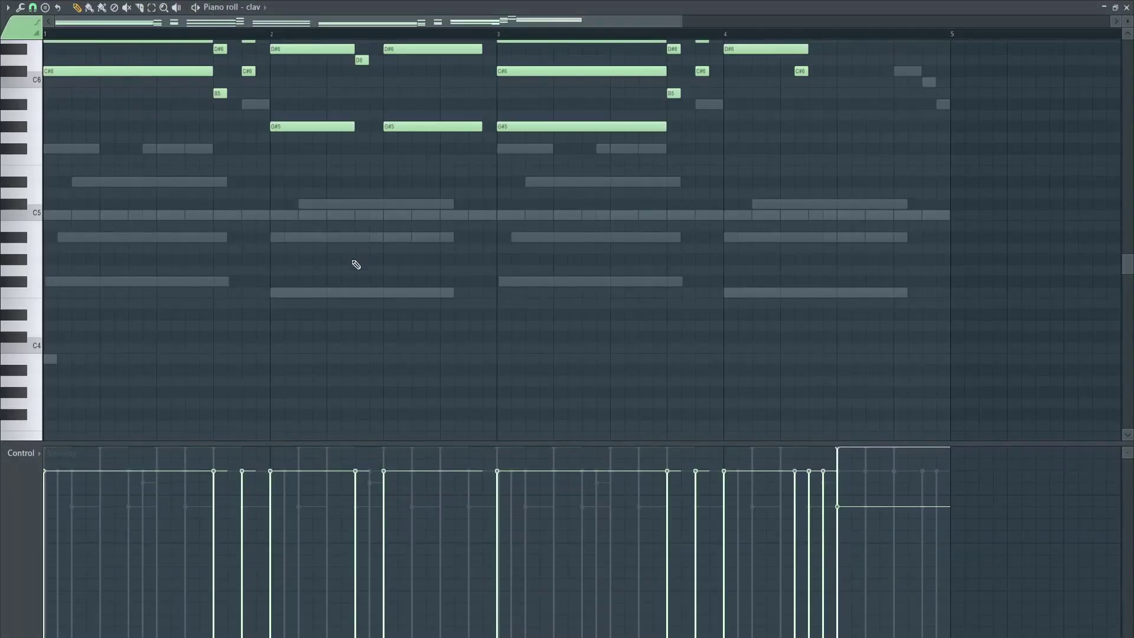
scroll(374, 277, down, 1)
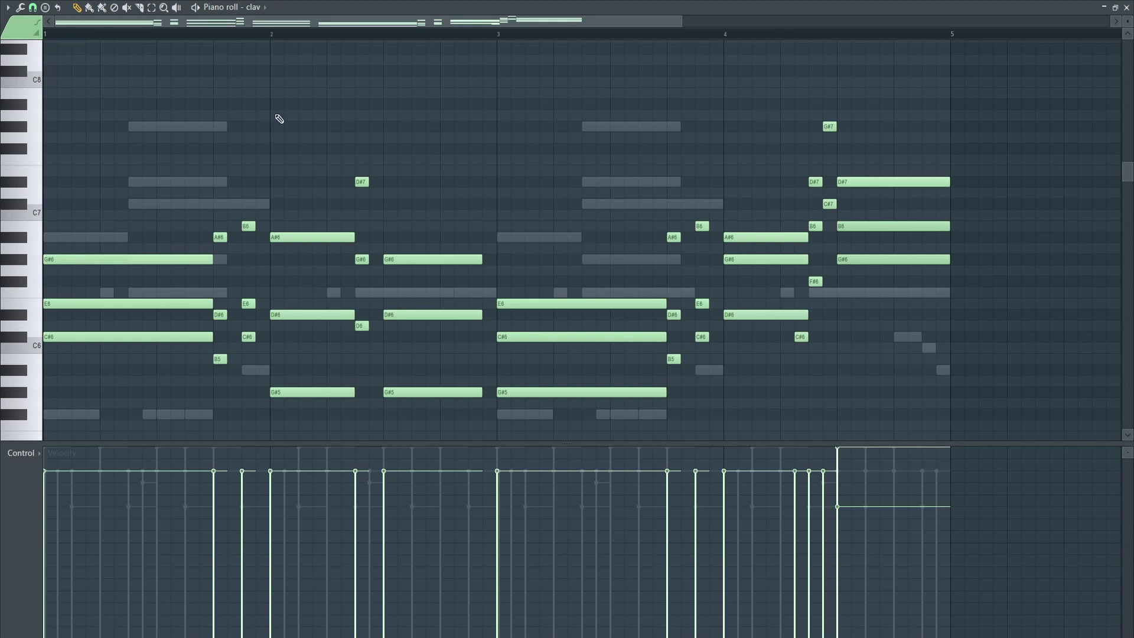
key(space)
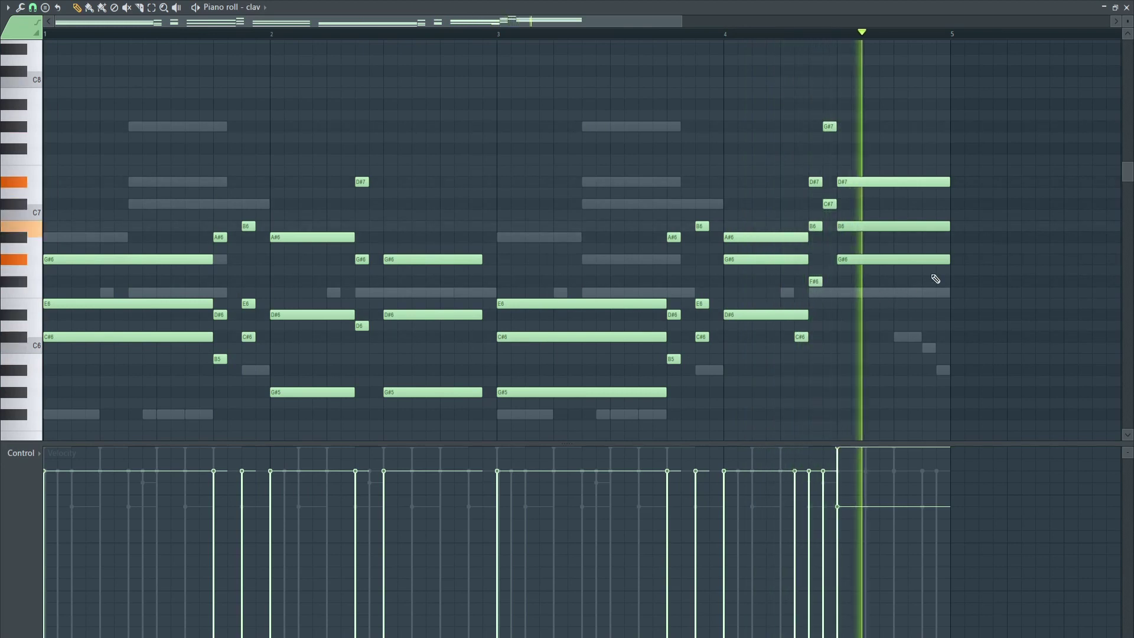
key(space)
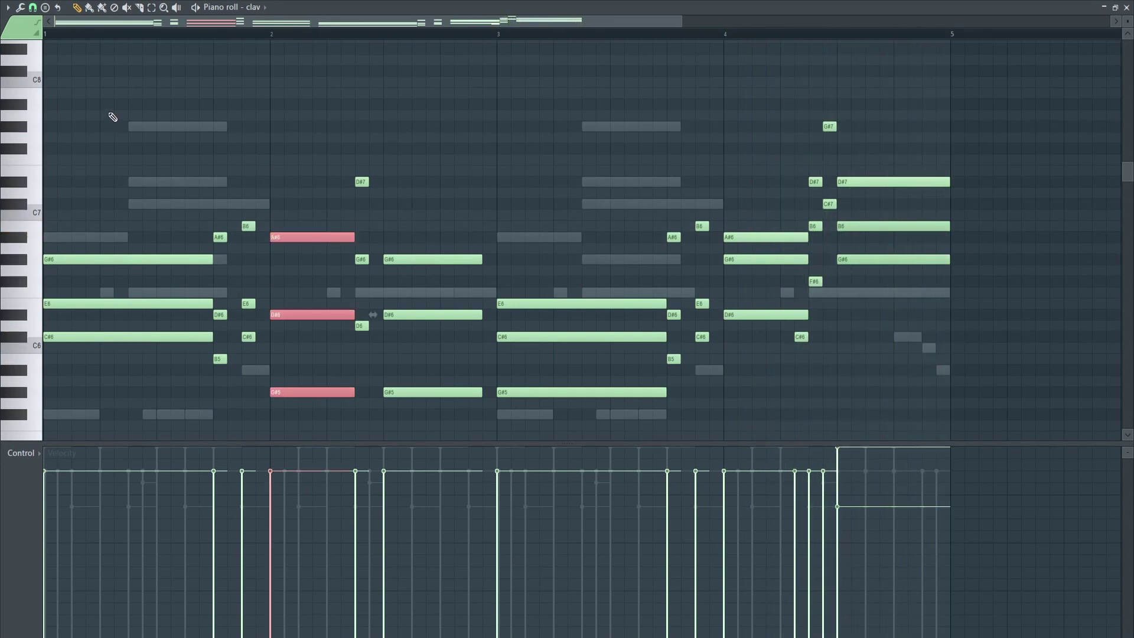
Step: Cut the lower chord notes from the clav part's first three bars, play the top melody alone and restore the notes
right_click(117, 122)
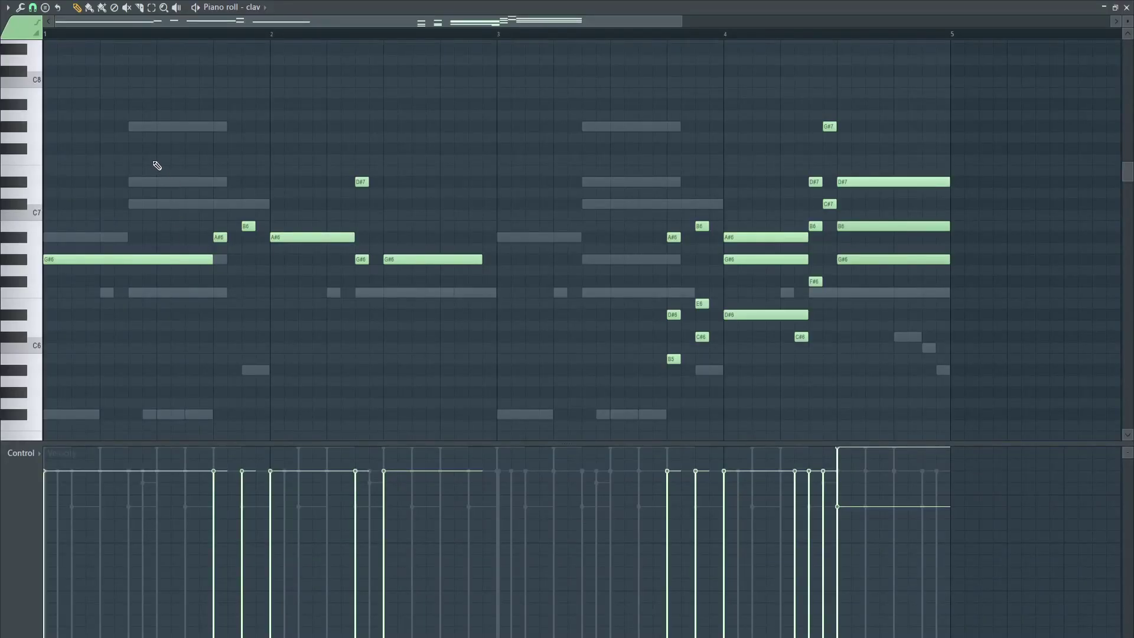
key(space)
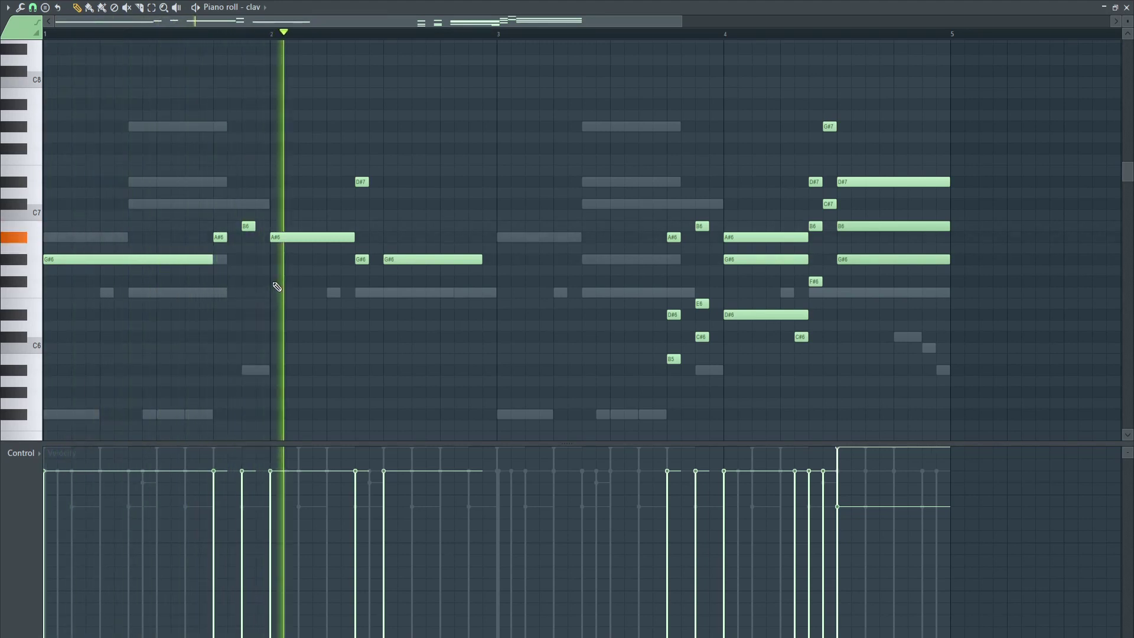
key(space)
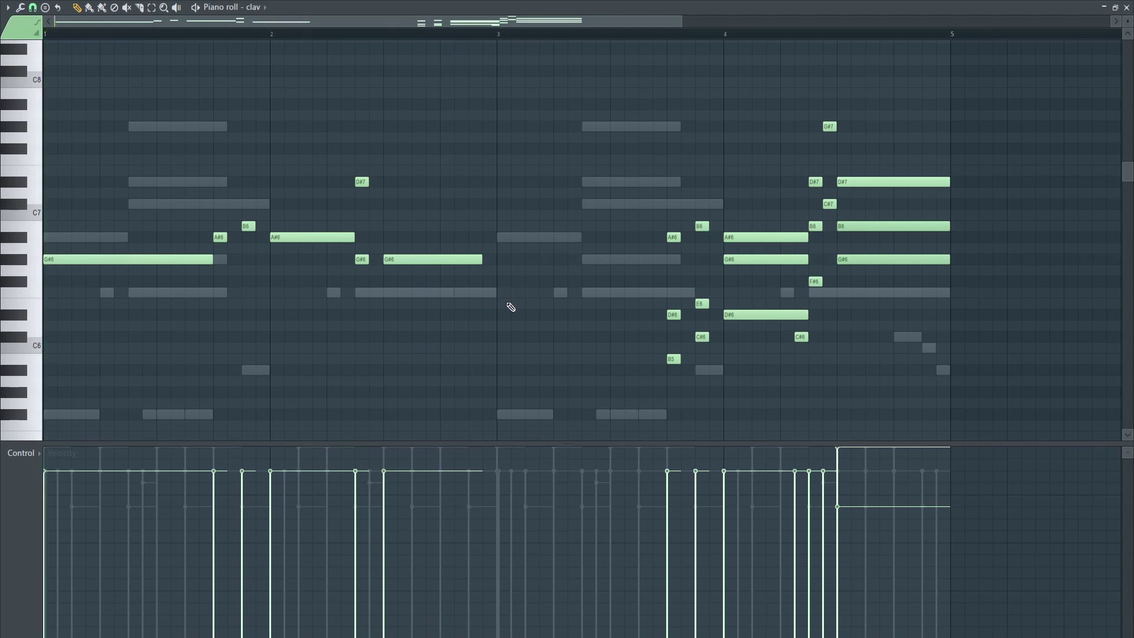
key(ctrl+v)
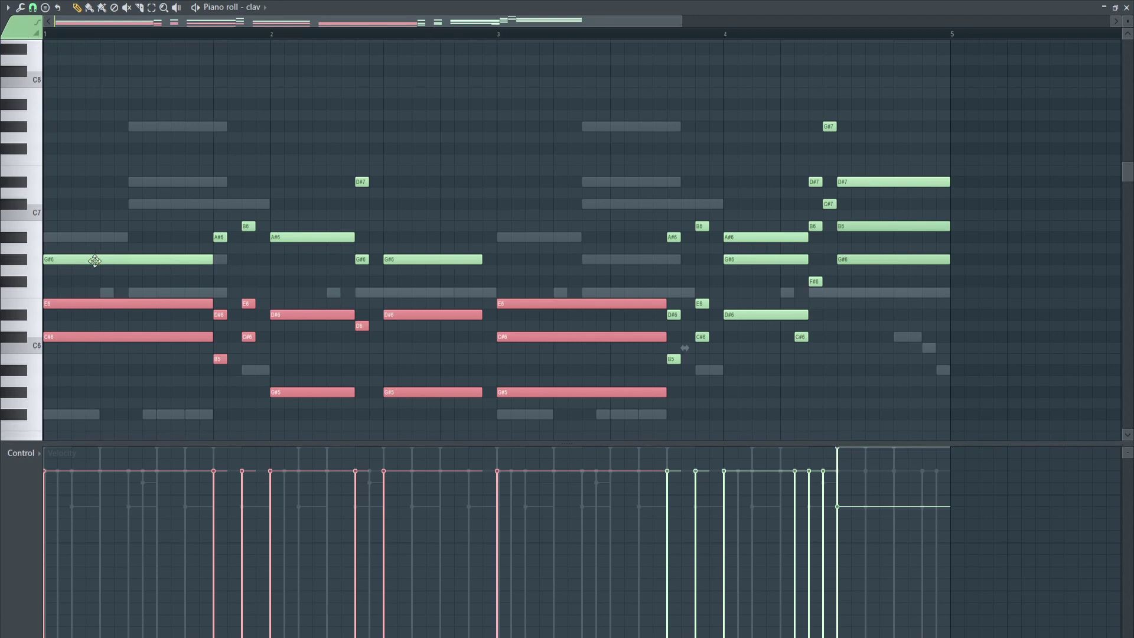
Step: Play the full clav part and select the short run of notes in bar 4 for review
key(space)
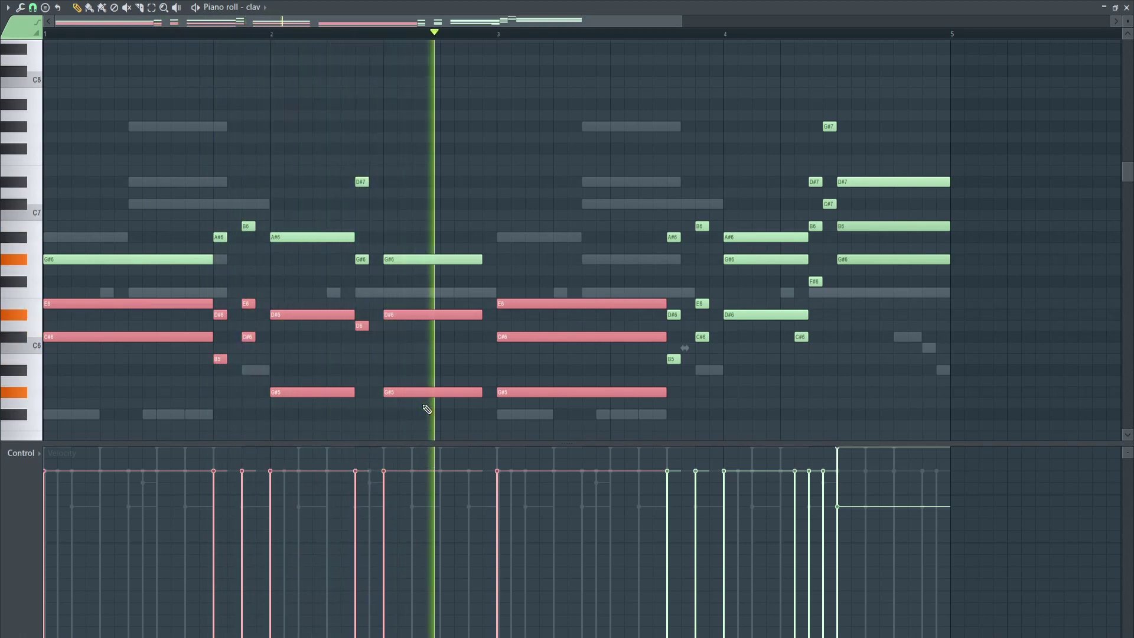
key(space)
drag(801, 38, 838, 38)
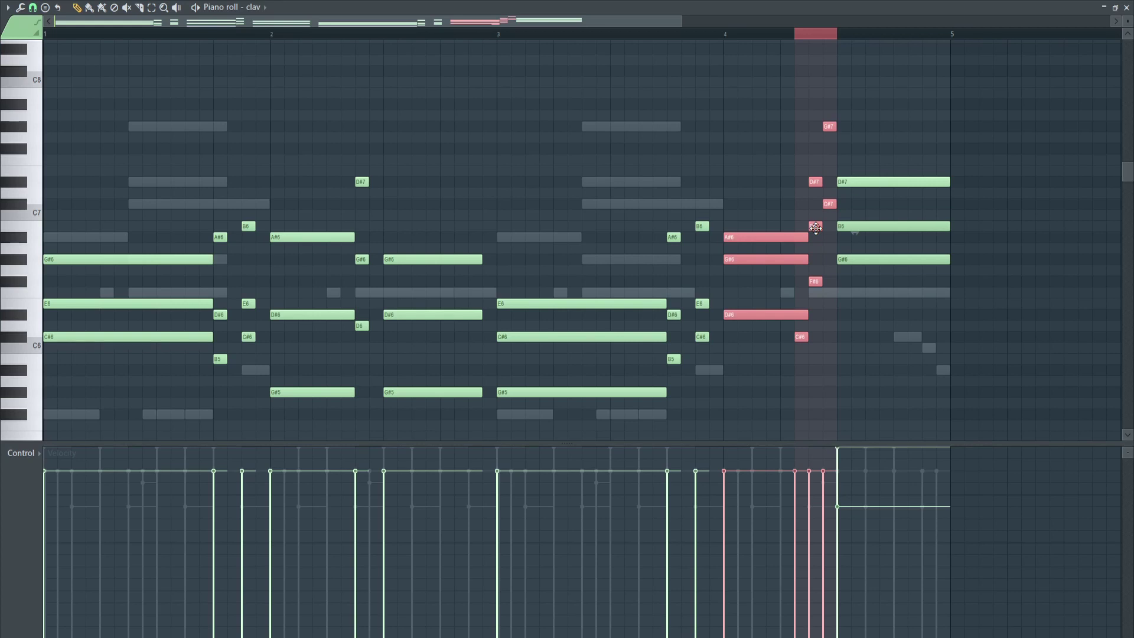
ctrl+click(779, 50)
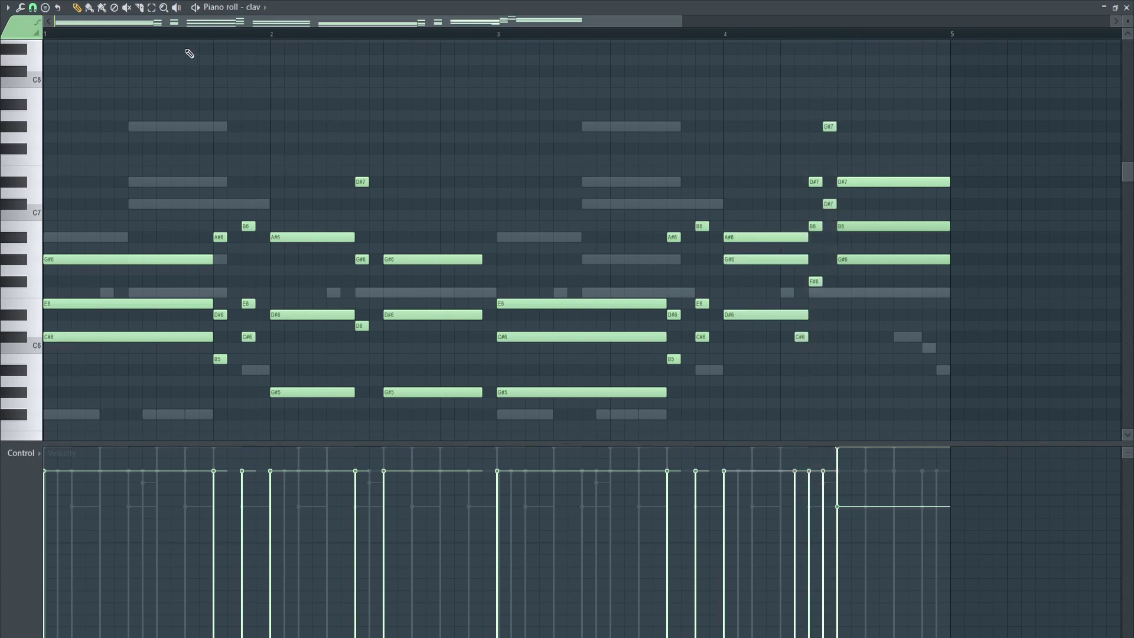
key(F7)
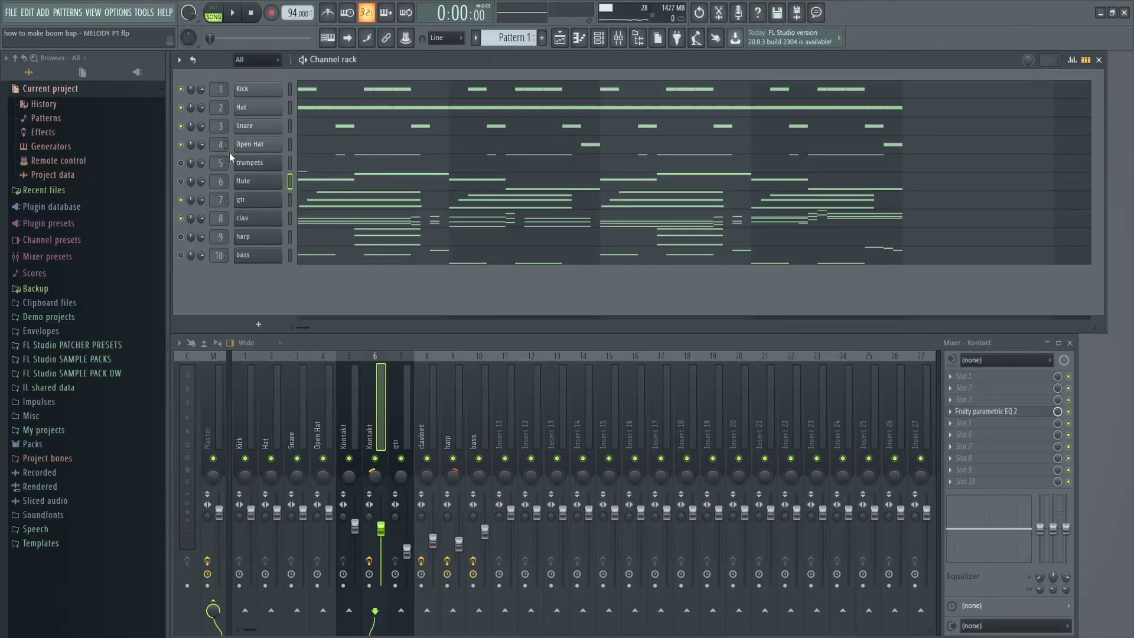
Step: Examine the flute channel's Kontakt instrument, Soprano Flute from the Vintage Horns library
click(270, 193)
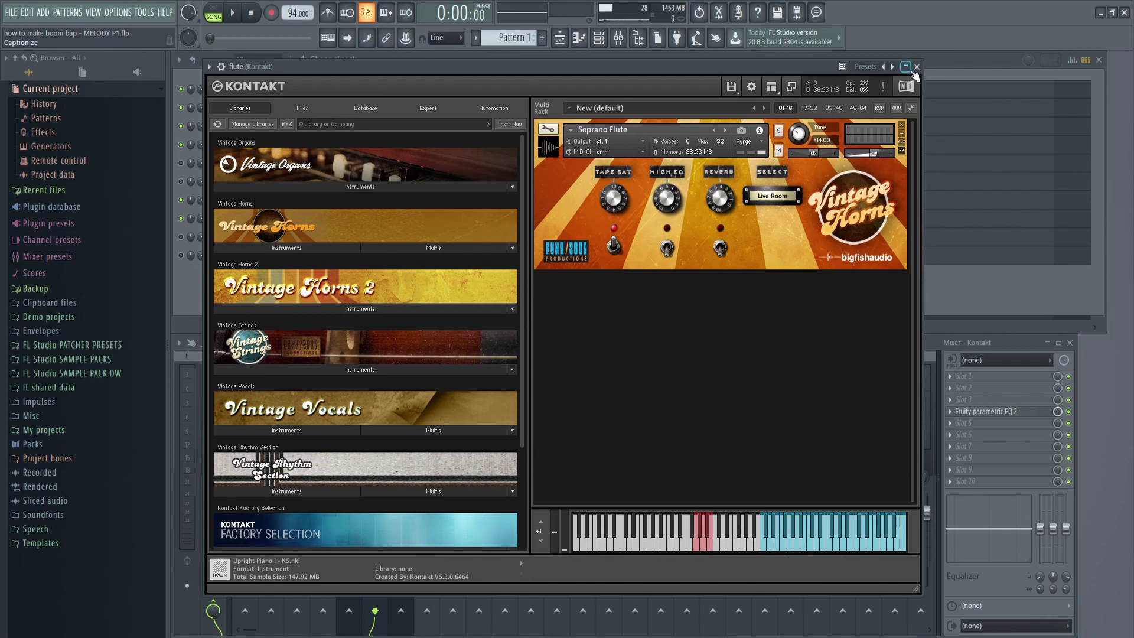
click(917, 67)
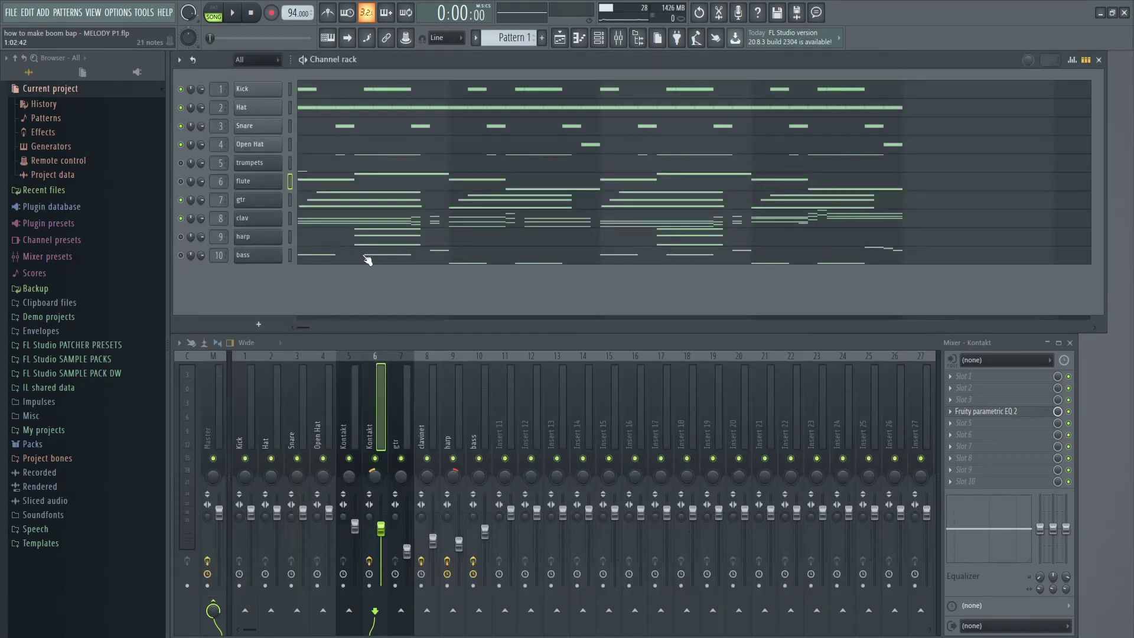
click(259, 182)
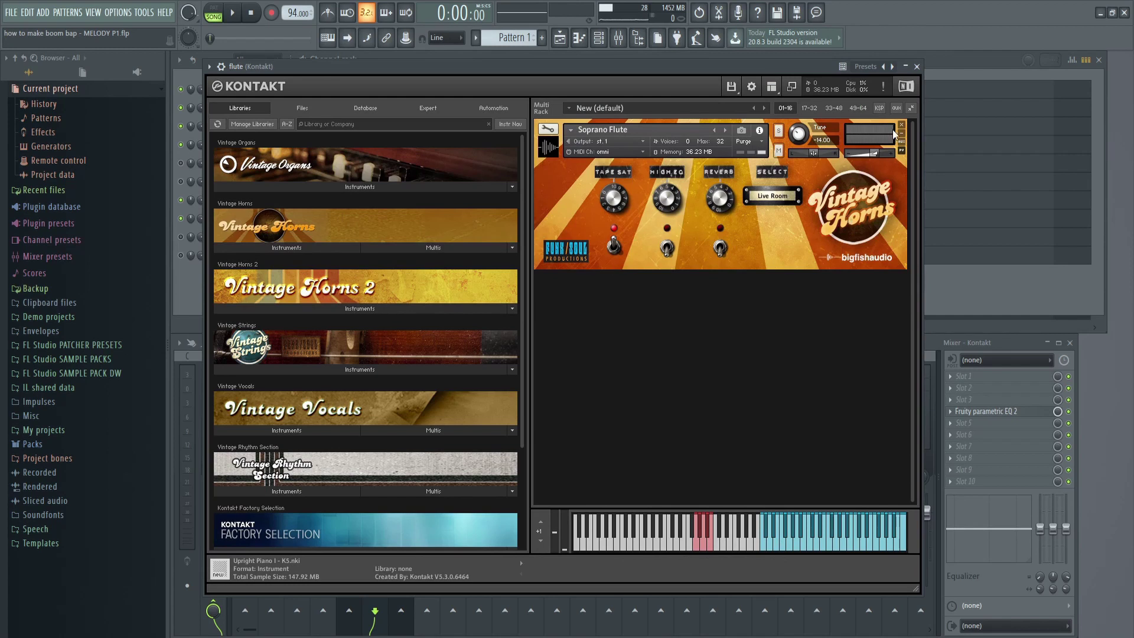
click(917, 66)
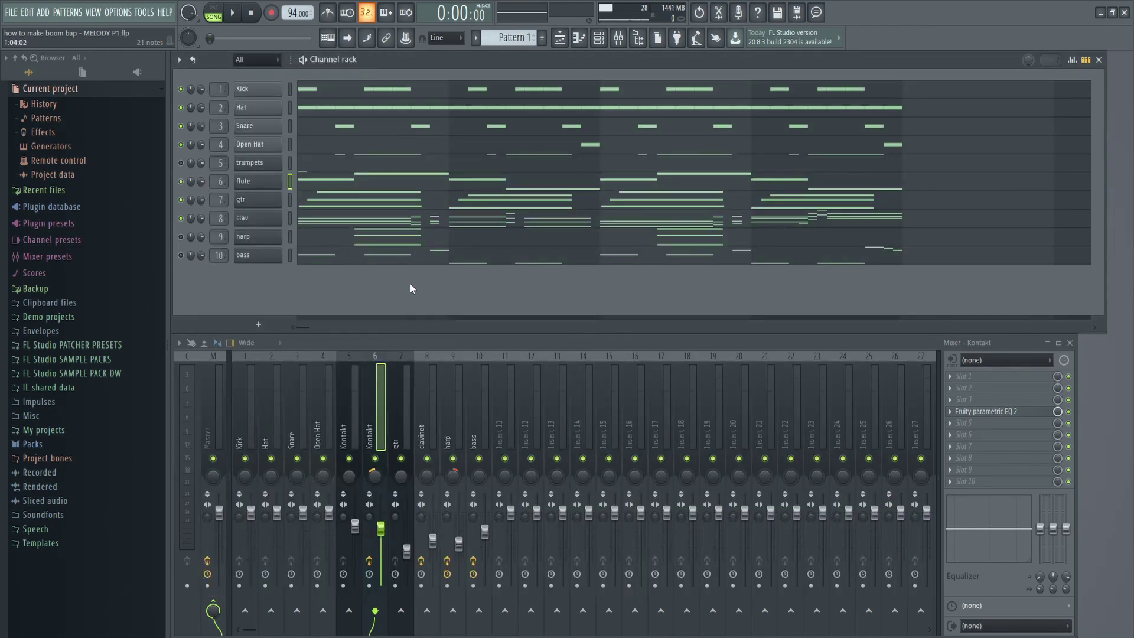
Step: Play the beat with the flute included, then open the flute channel's notes and play the four-bar melody
key(space)
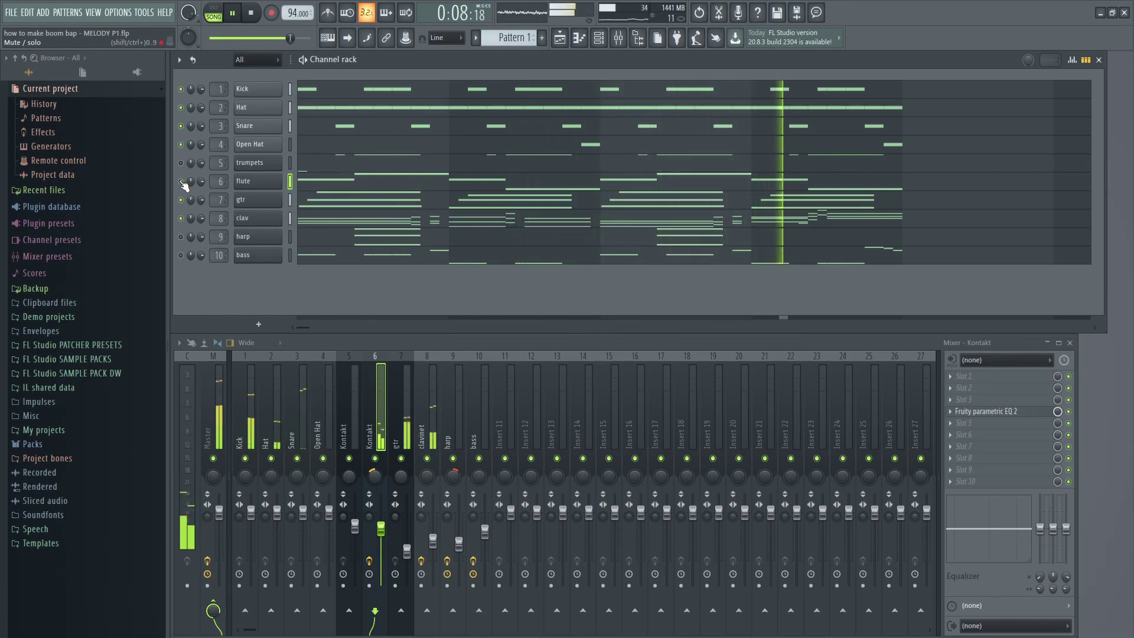
click(254, 15)
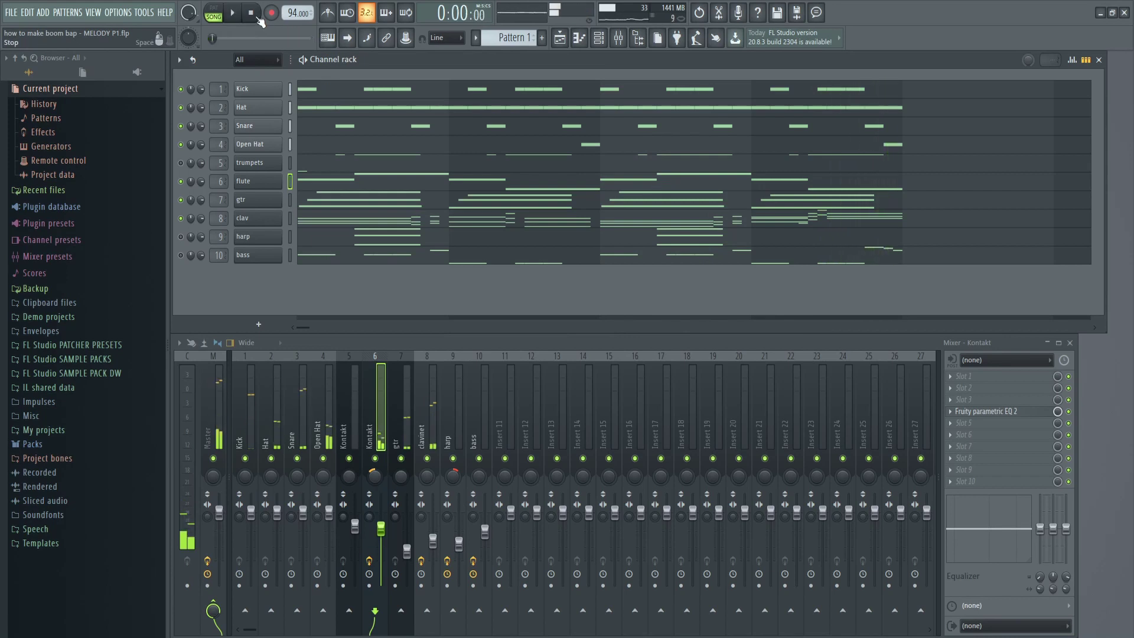
click(342, 185)
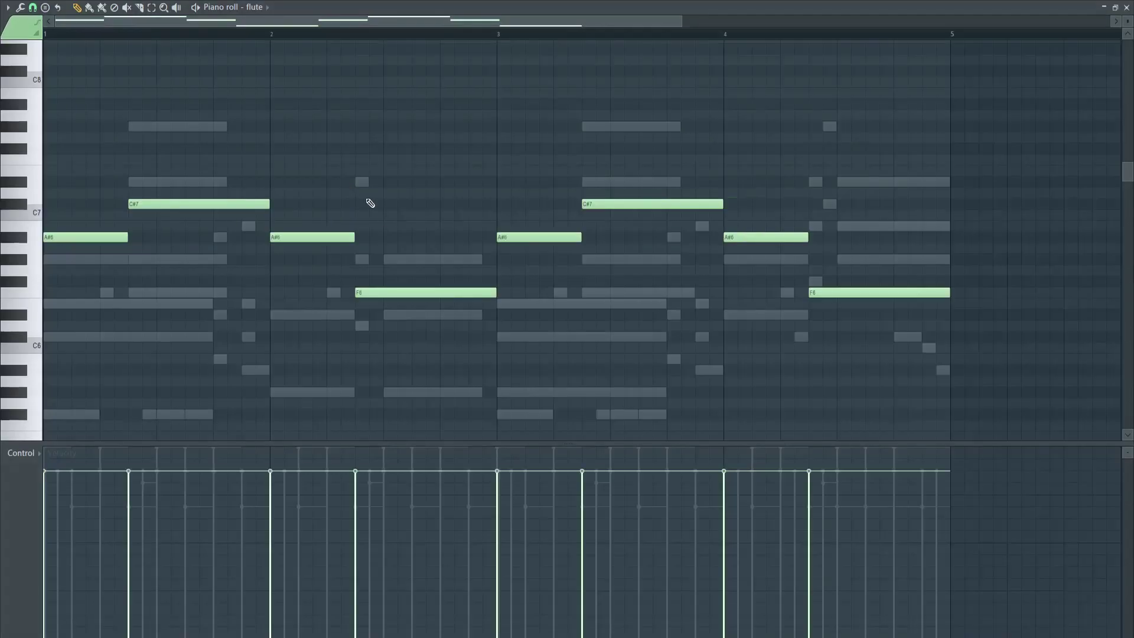
key(space)
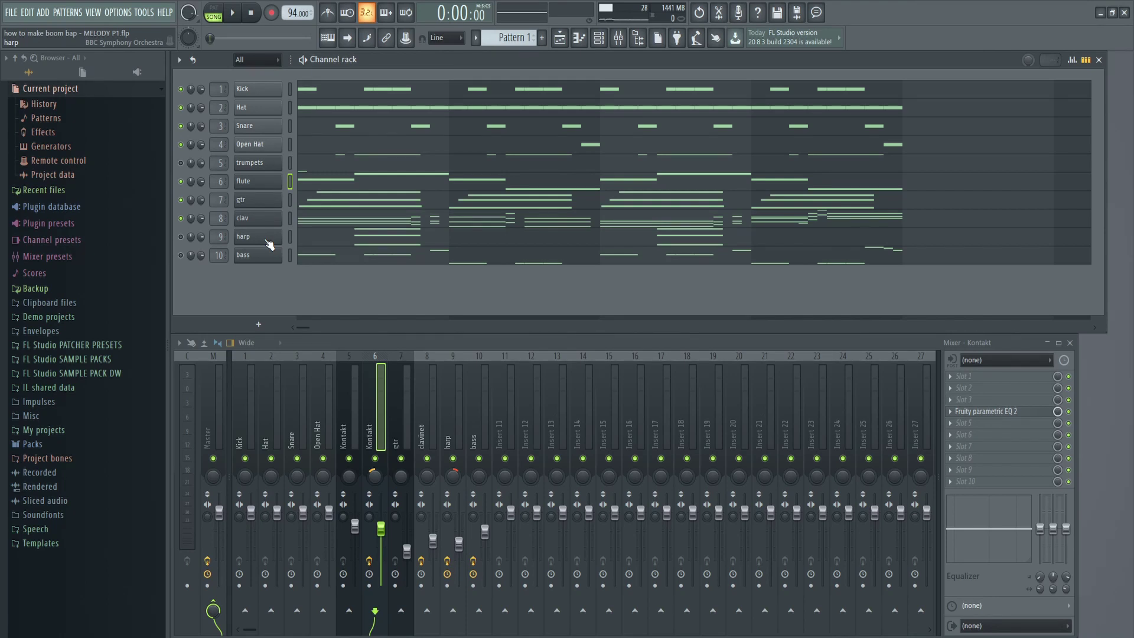
Step: Examine the low-shelf cut in the flute mixer track's Fruity parametric EQ 2 while playing the beat
click(376, 389)
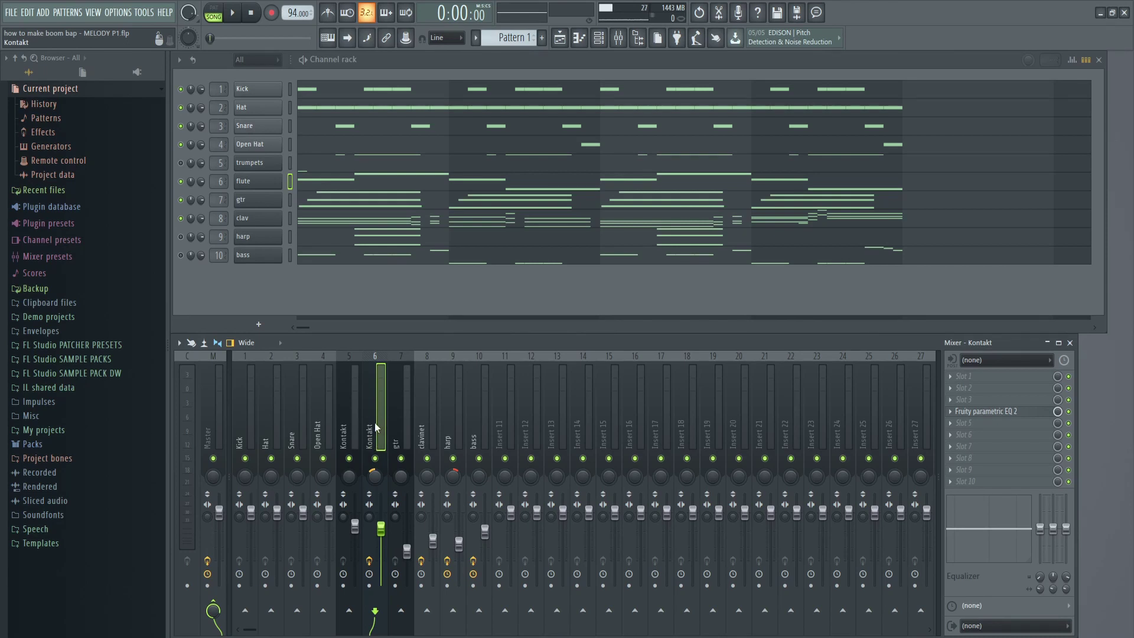
click(992, 412)
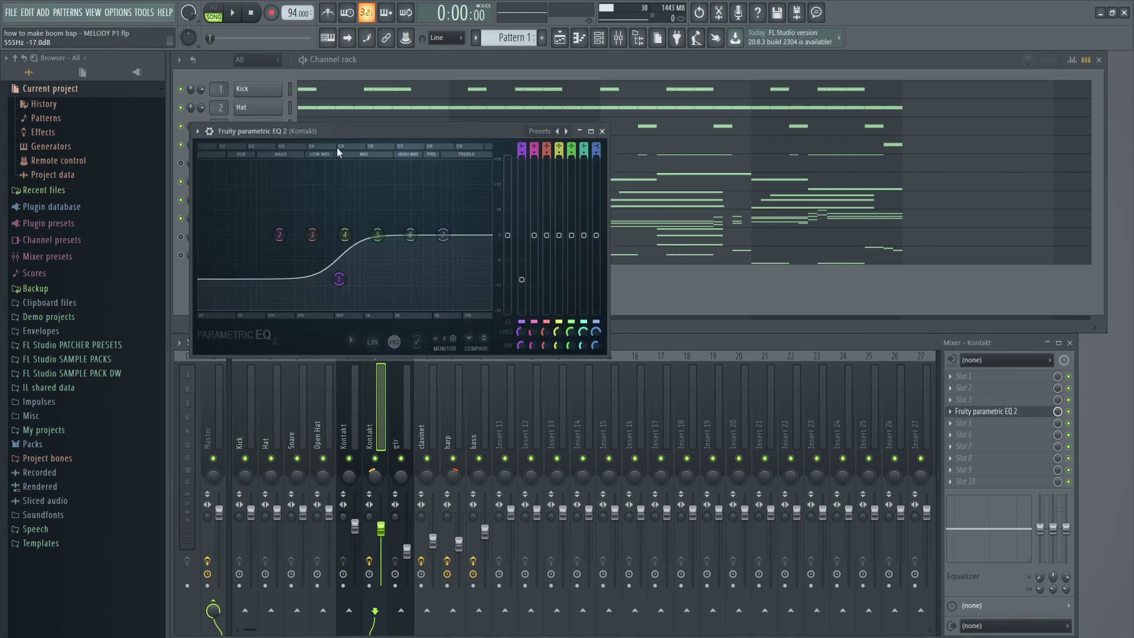
click(233, 13)
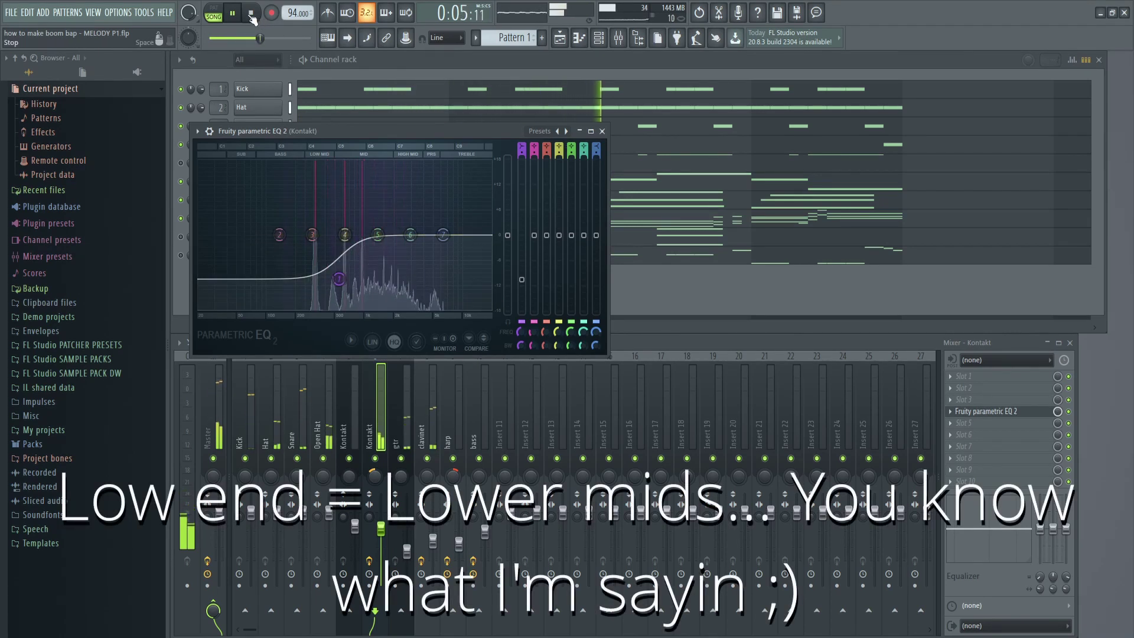
key(space)
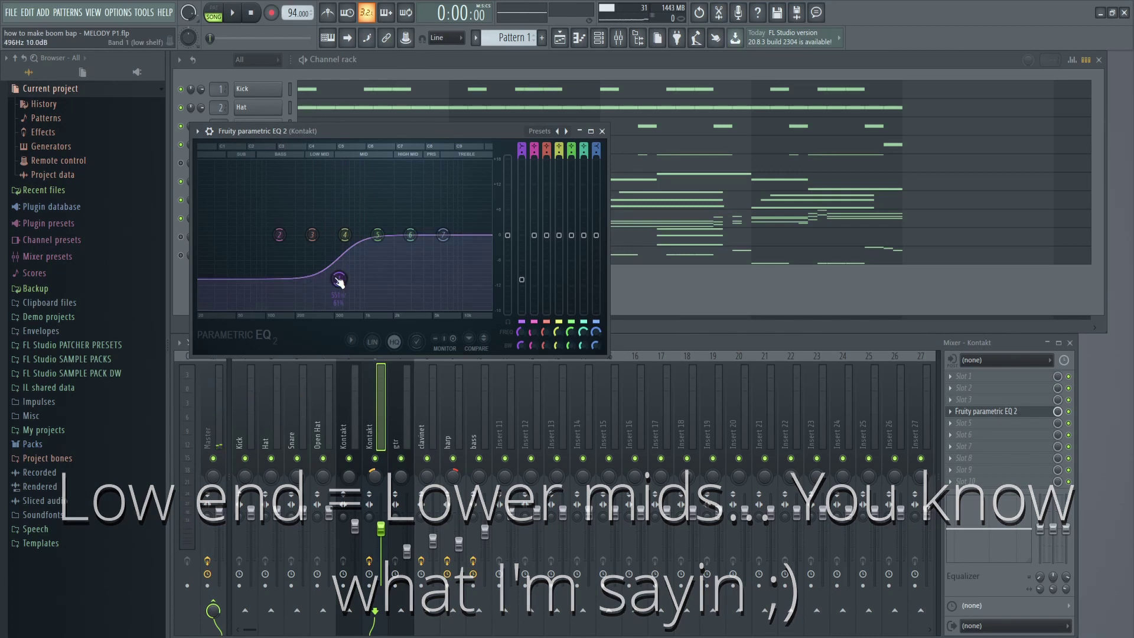
key(Escape)
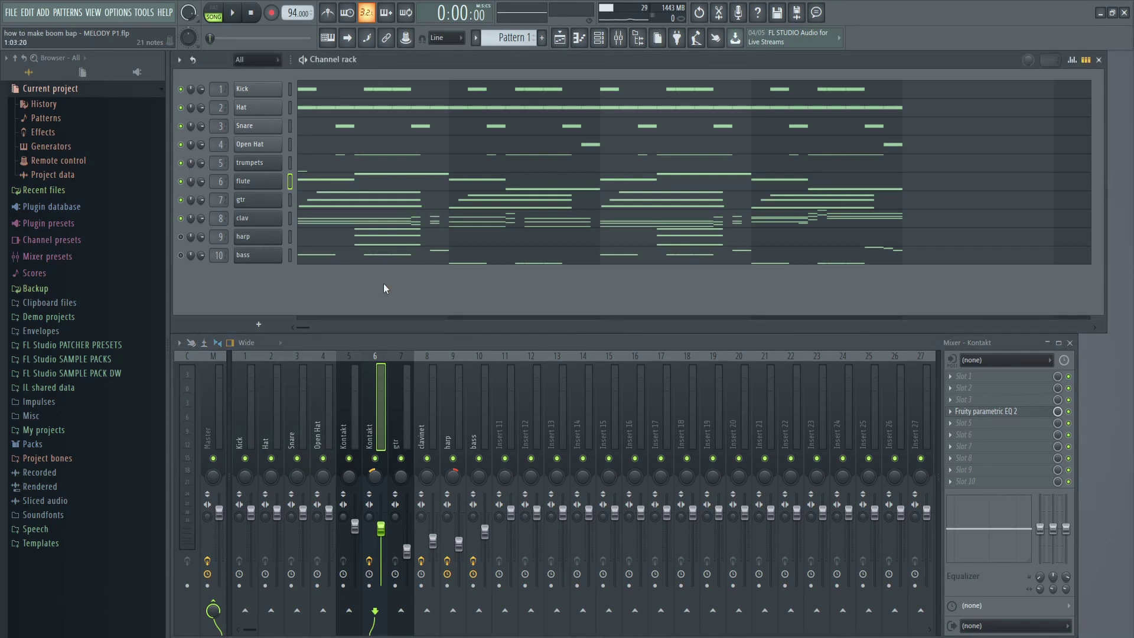
Step: Play the beat with the trumpets included, then review the trumpets channel's notes and its Vintage Pop Piccolo Trumpet instrument
key(space)
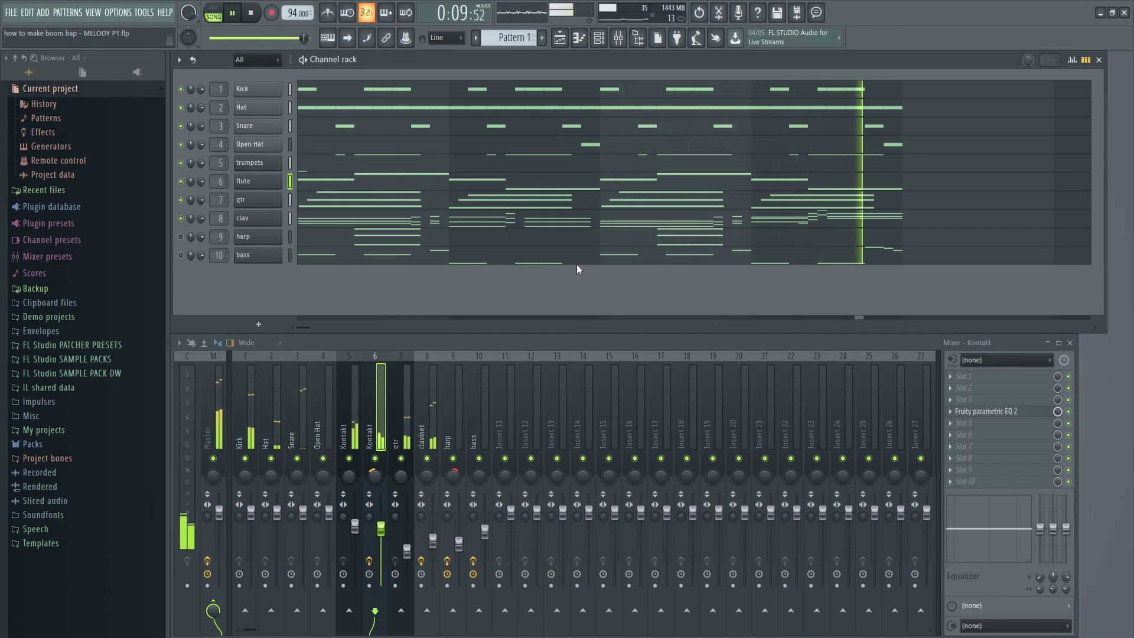
key(space)
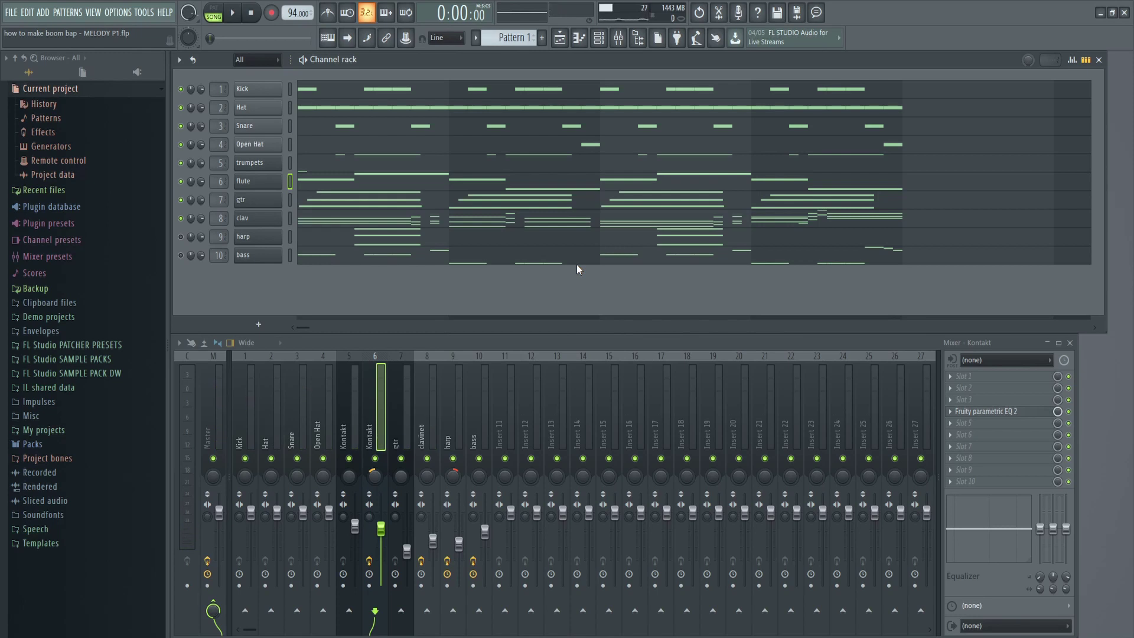
click(440, 167)
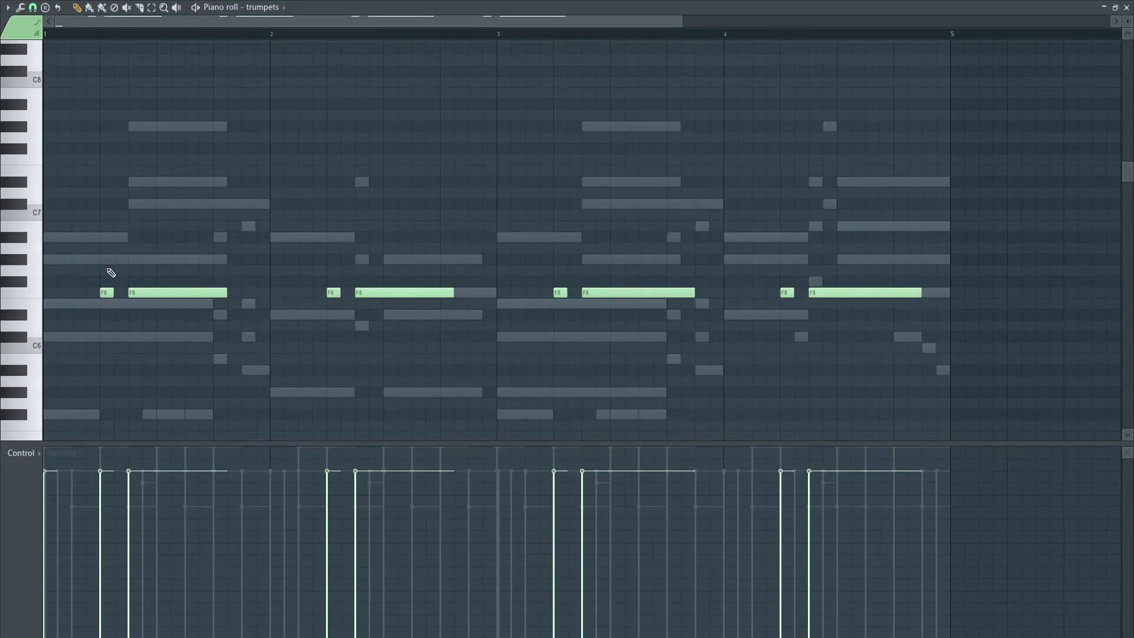
key(F7)
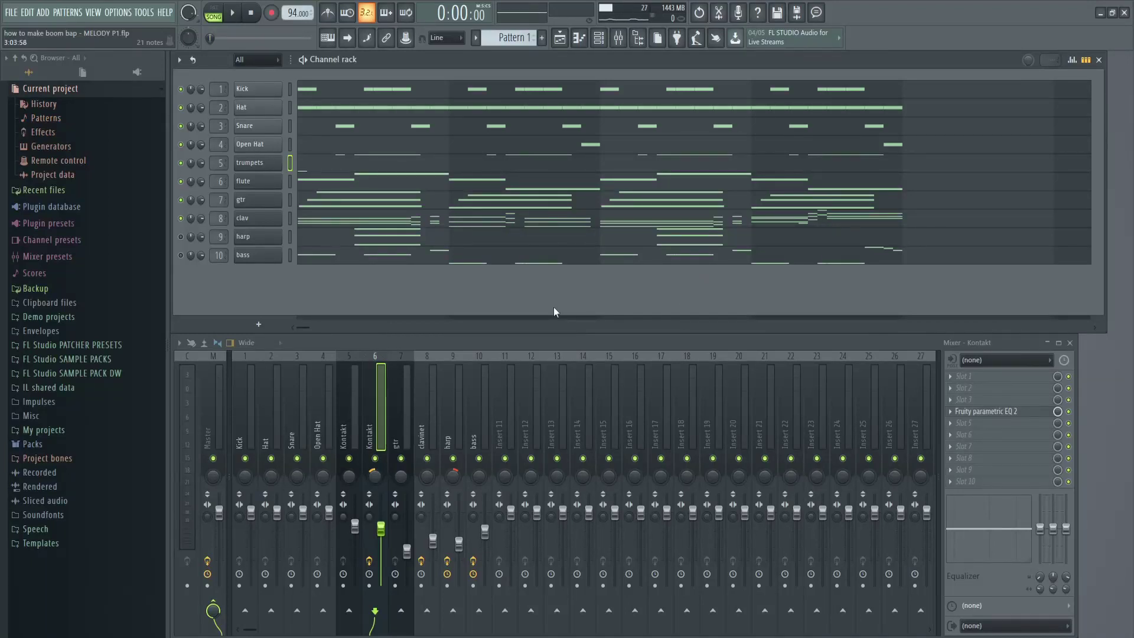
click(268, 164)
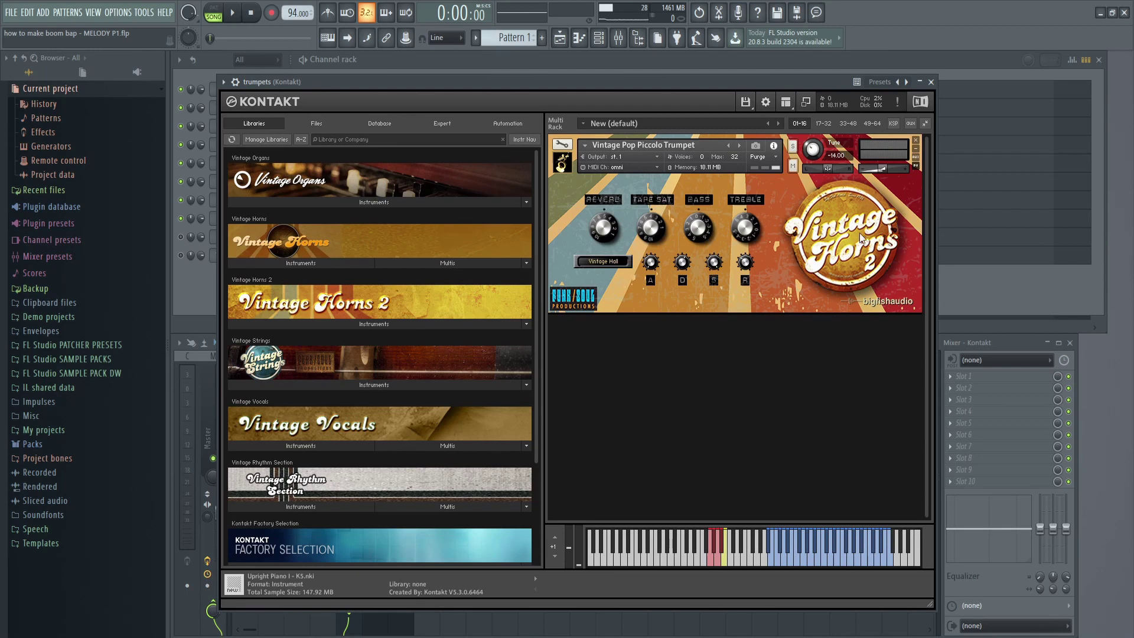
key(Escape)
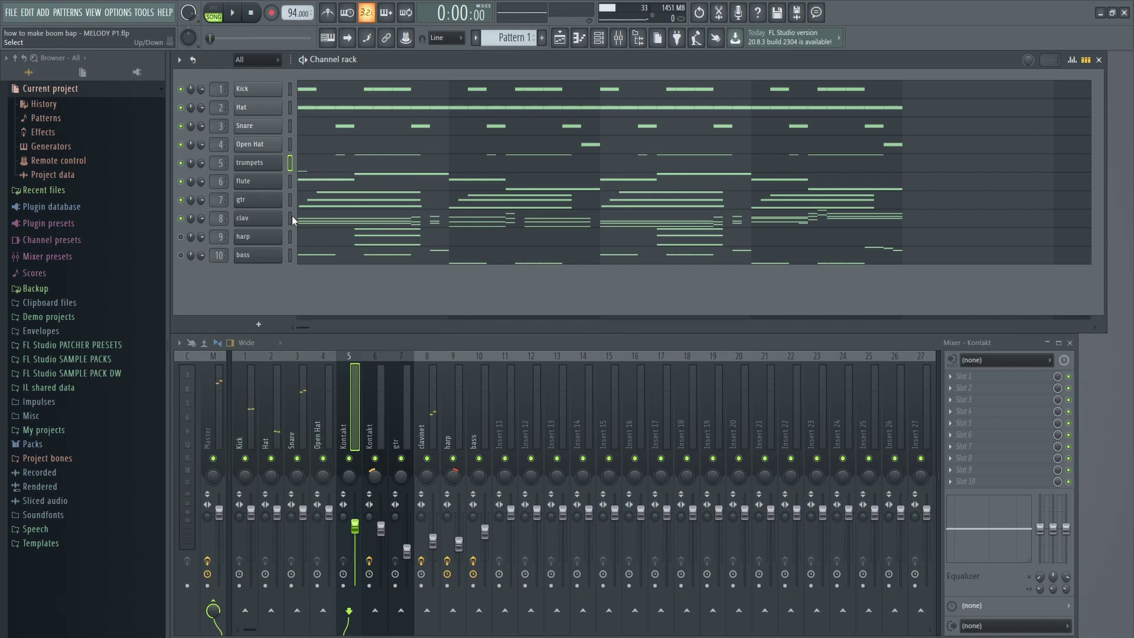
Step: Unmute and play the harp channel, then examine its BBC Symphony Orchestra Harp and Celeste instrument
click(181, 236)
key(space)
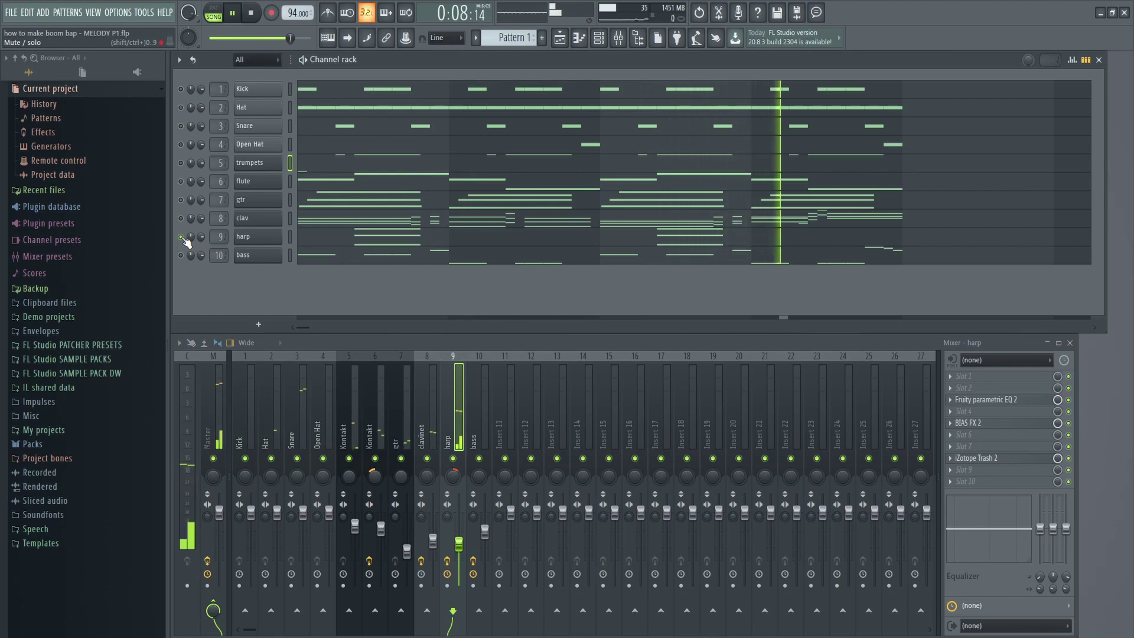
key(space)
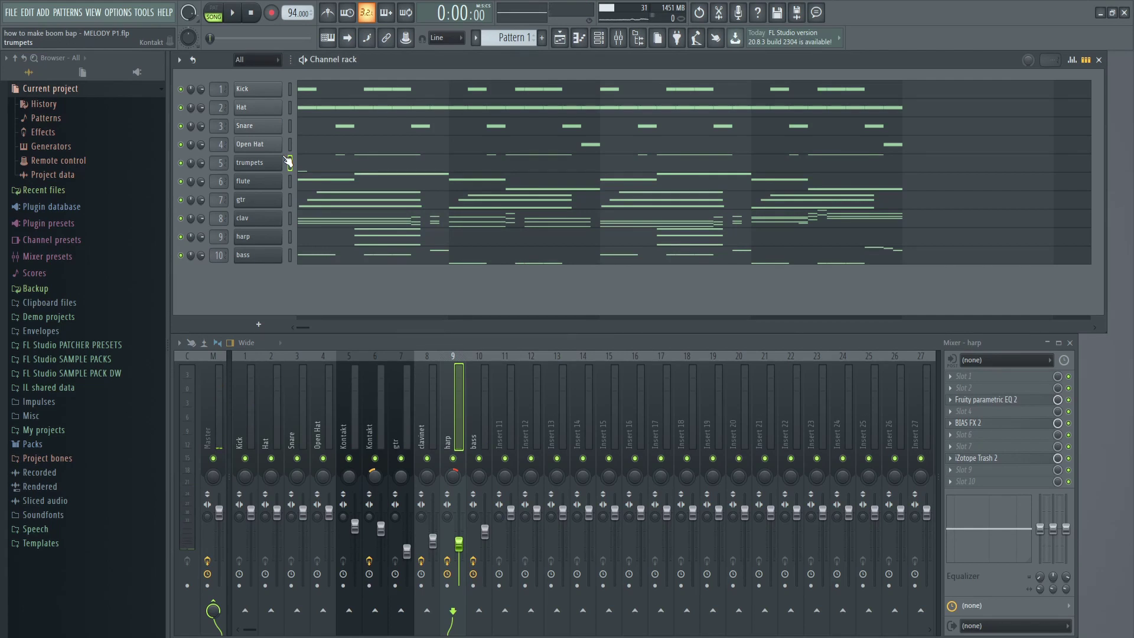
click(273, 243)
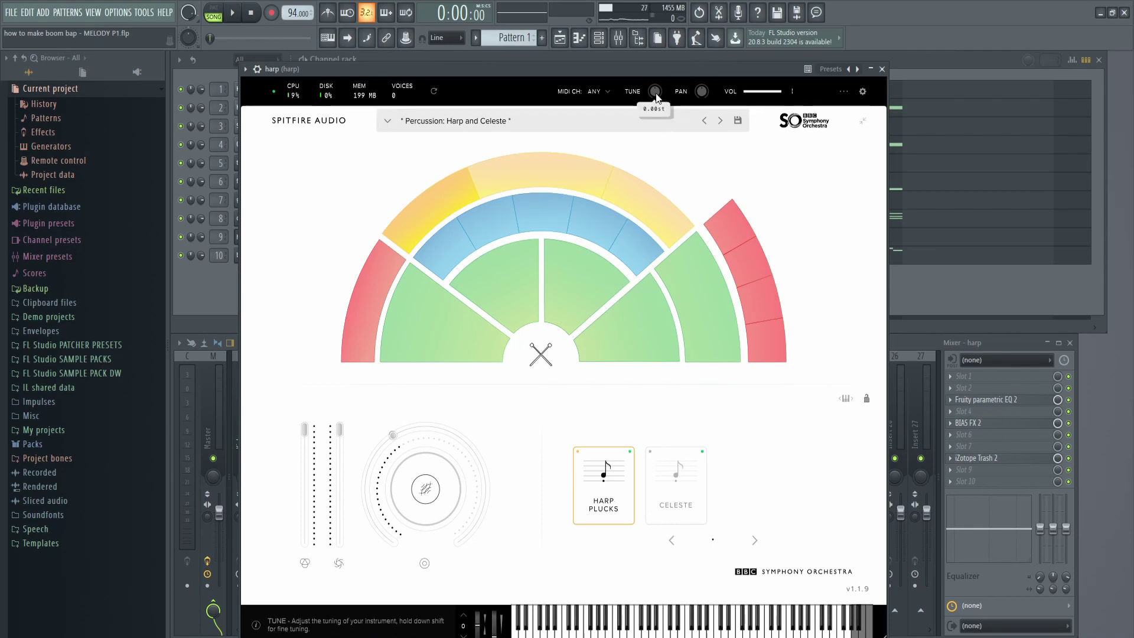
click(882, 70)
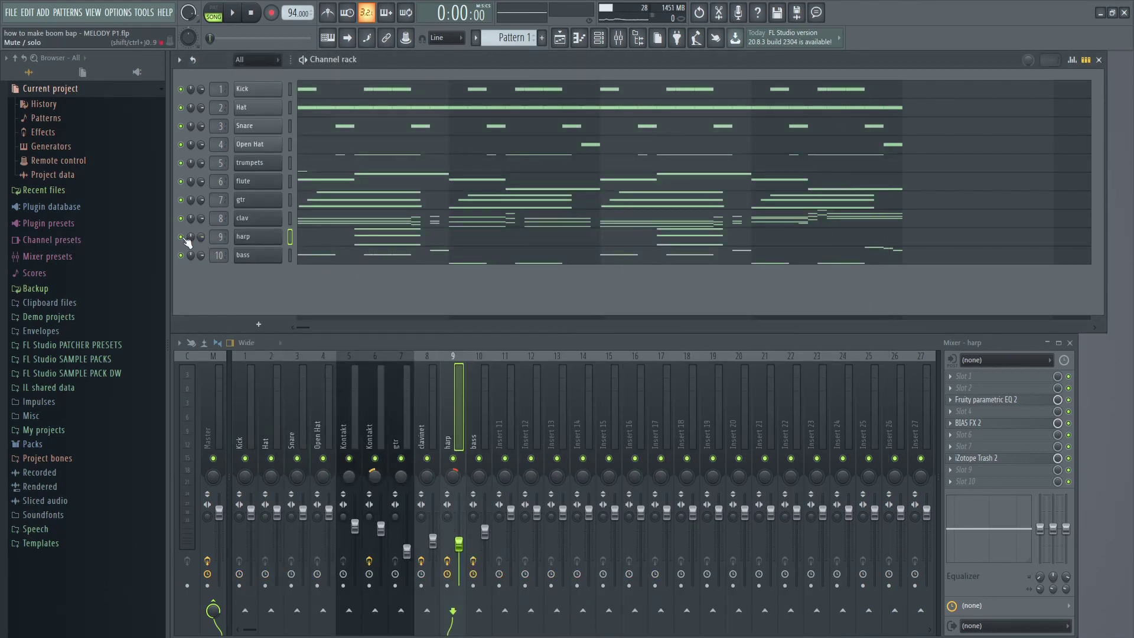
Step: Examine the Fruity parametric EQ 2 and BIAS FX 2 effects on the harp mixer track
click(998, 399)
mouse_move(509, 368)
mouse_down()
mouse_move(473, 349)
mouse_move(517, 357)
mouse_up()
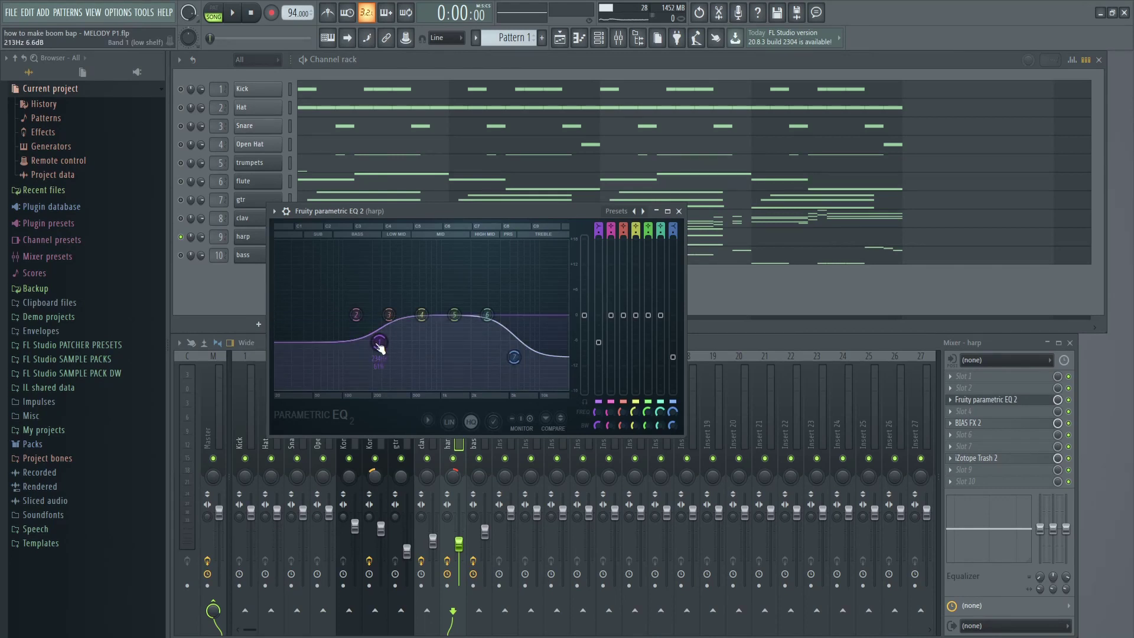
click(678, 211)
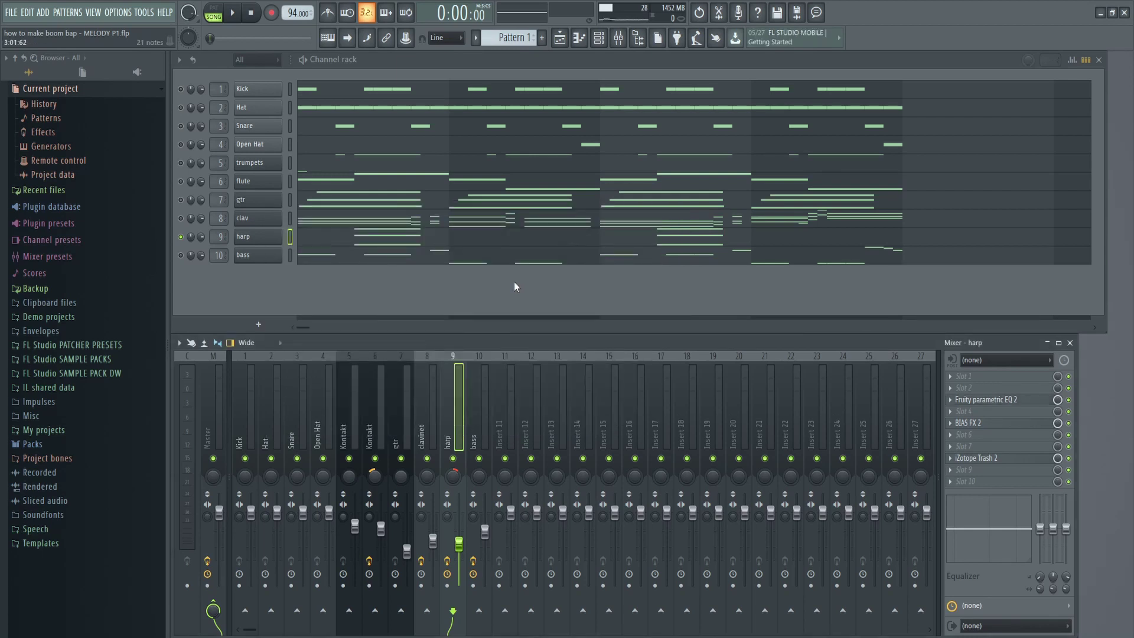
click(968, 423)
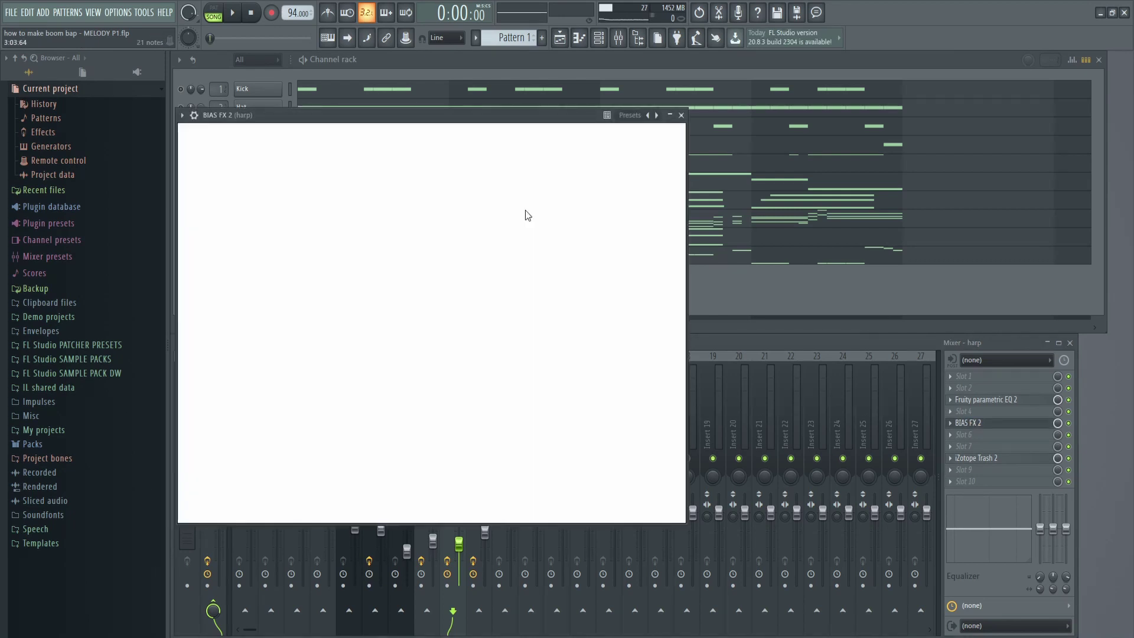
drag(411, 118, 509, 114)
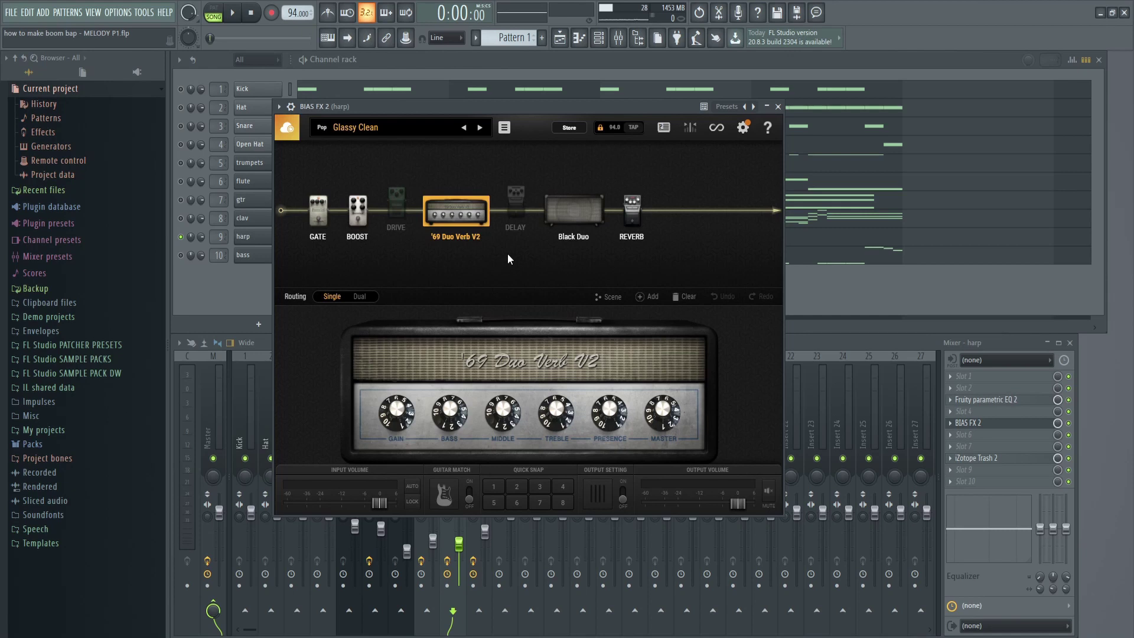
Step: Close the harp track's BIAS FX 2 window and play the harp channel on its own
mouse_move(634, 230)
key(Escape)
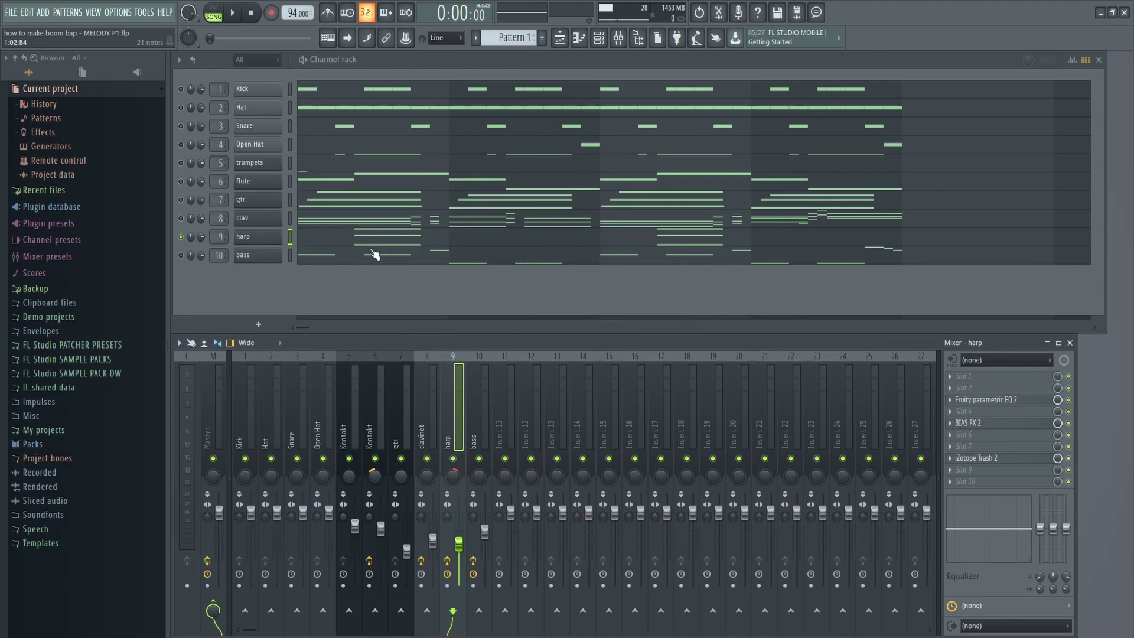
key(space)
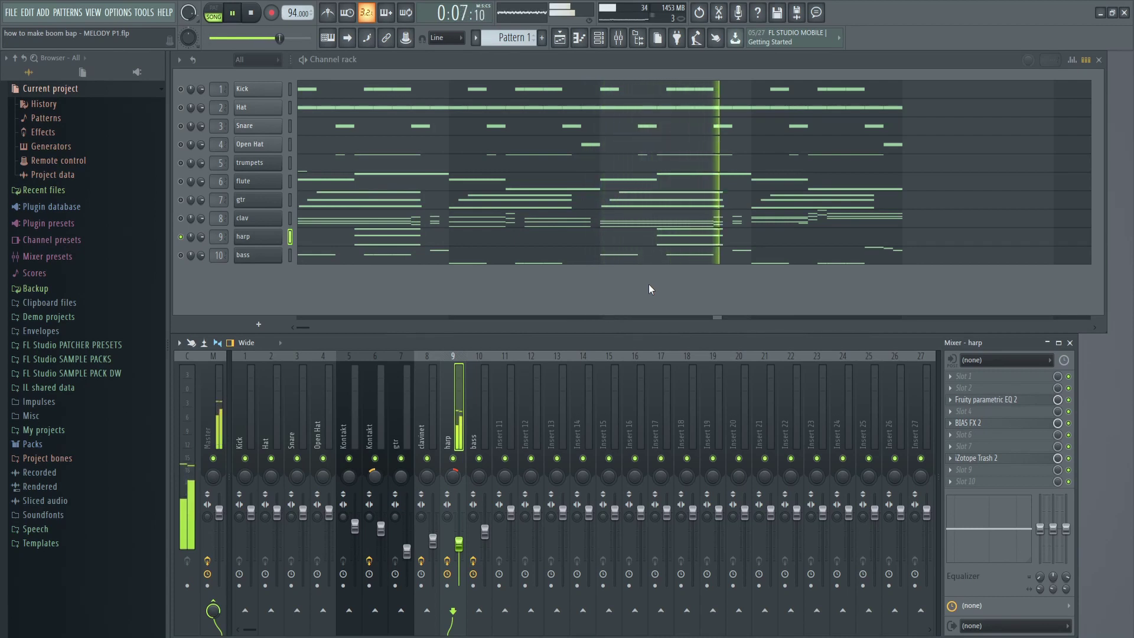
key(space)
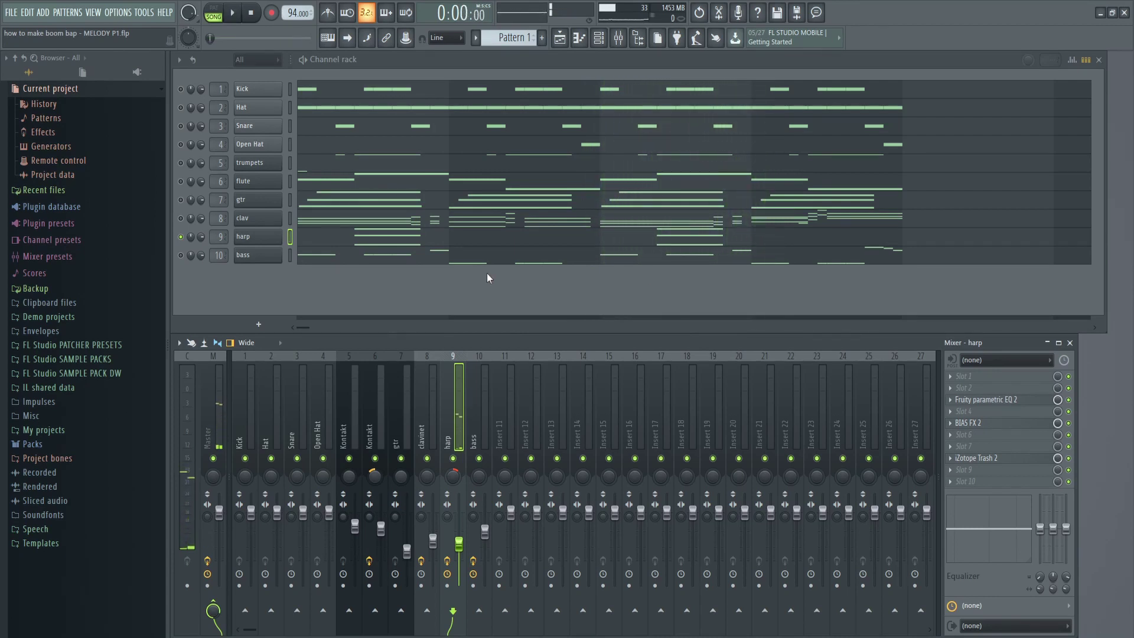
Step: Examine the iZotope Trash 2 effect on the harp mixer track, then review the harp channel's notes
click(986, 465)
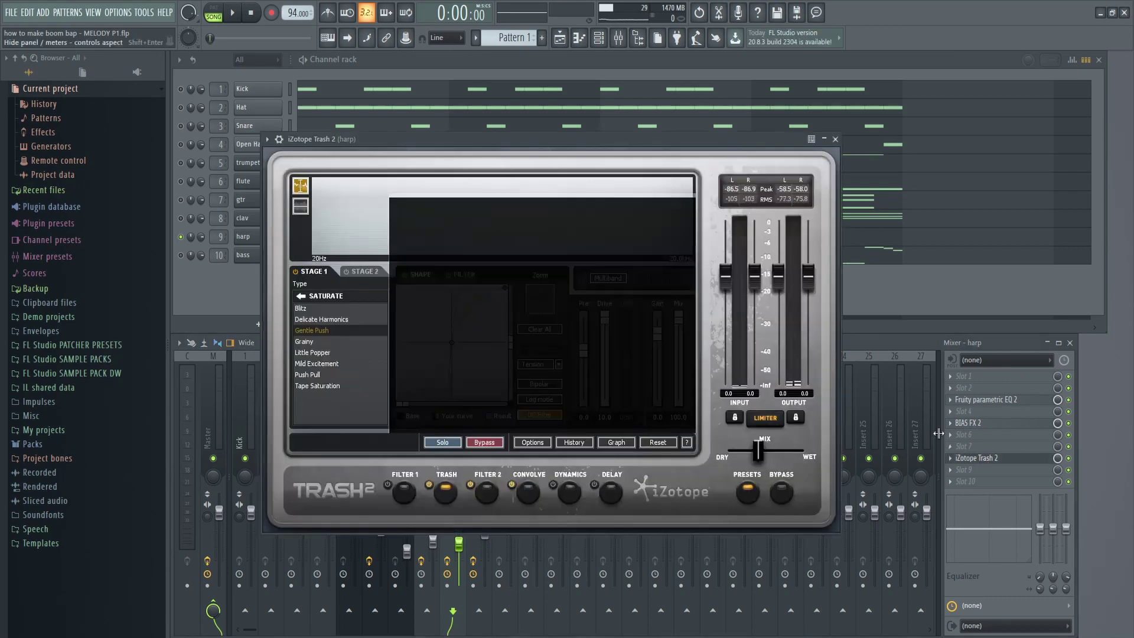
mouse_move(548, 134)
mouse_down()
mouse_move(565, 133)
mouse_move(560, 119)
mouse_up()
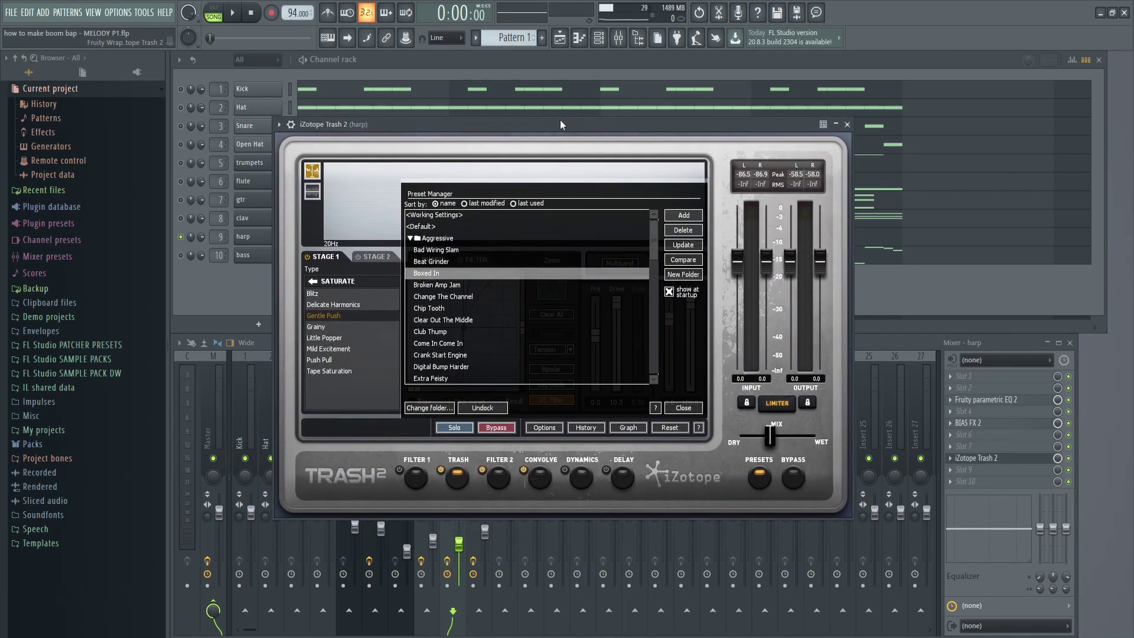
click(848, 124)
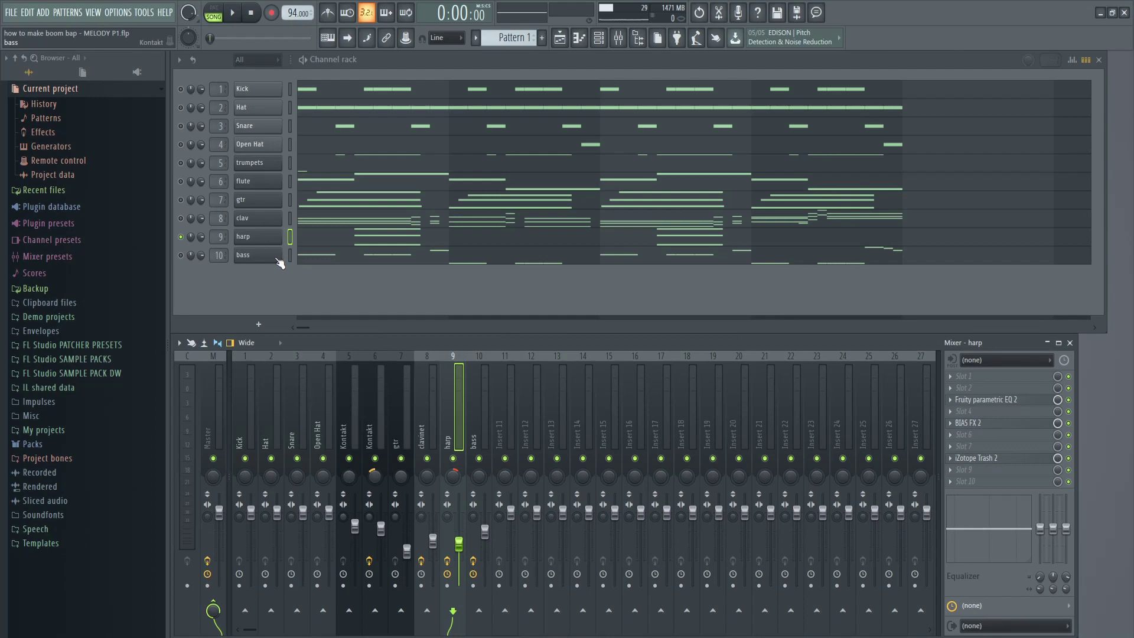
key(F7)
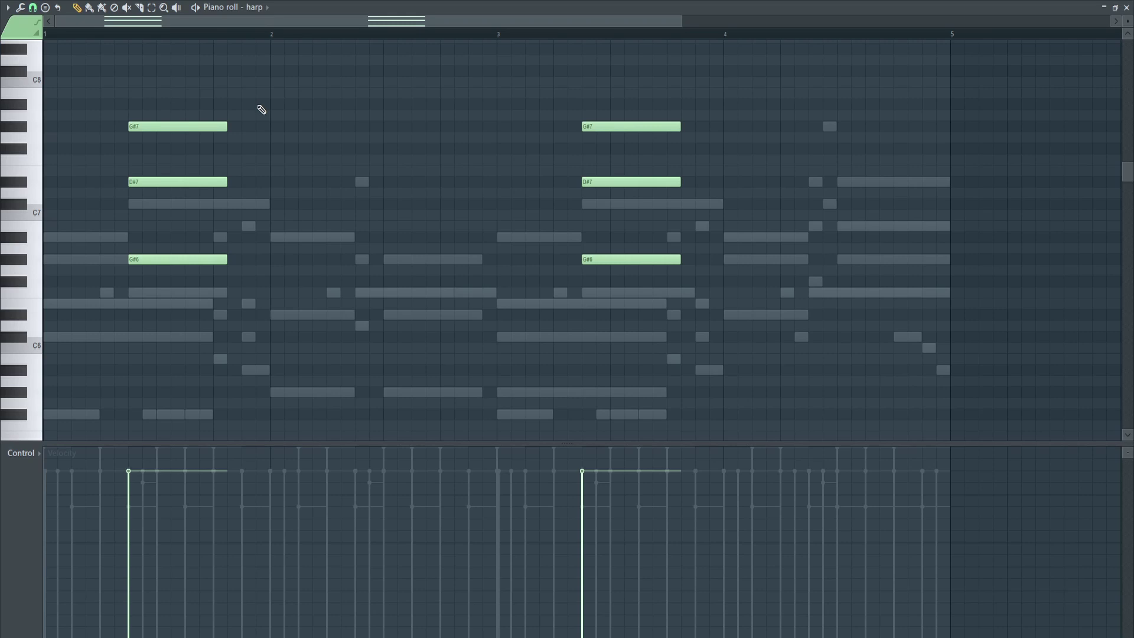
key(F7)
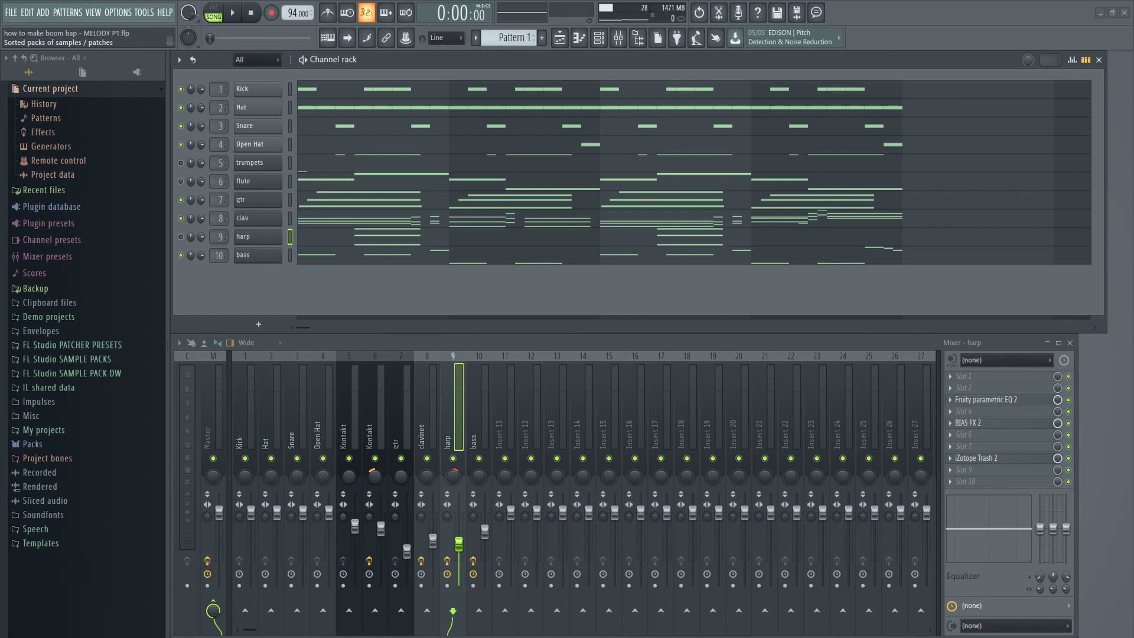
Step: Examine the bass channel's Classic Bass instrument and its tuning, and locate Classic Bass.nki in the Kontakt Factory Selection library
click(275, 258)
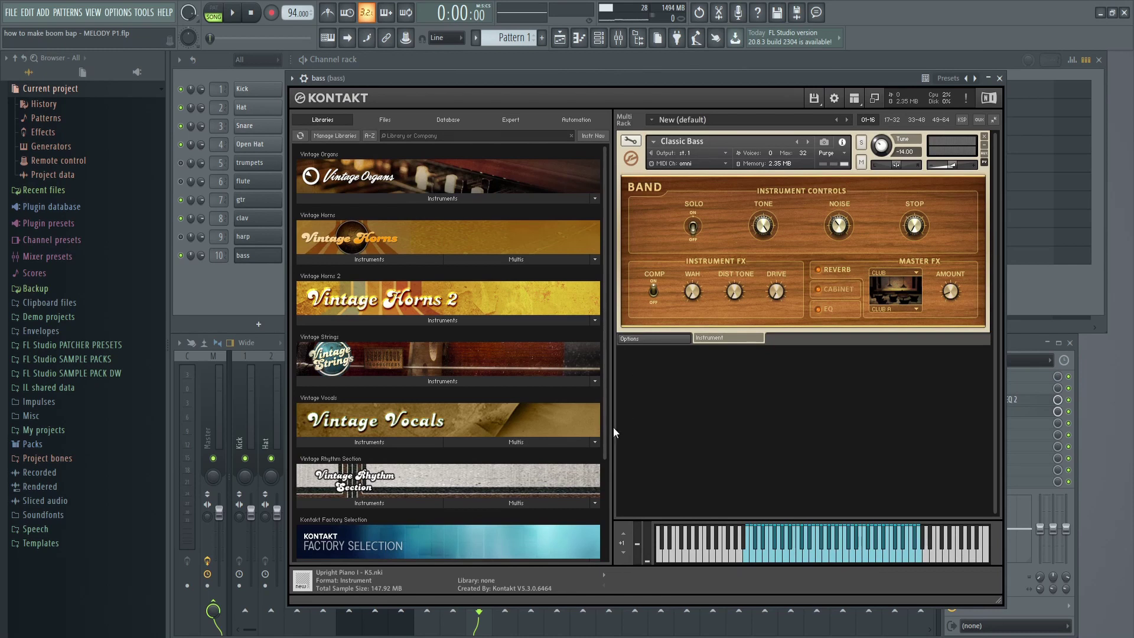
scroll(519, 470, down, 1)
click(396, 509)
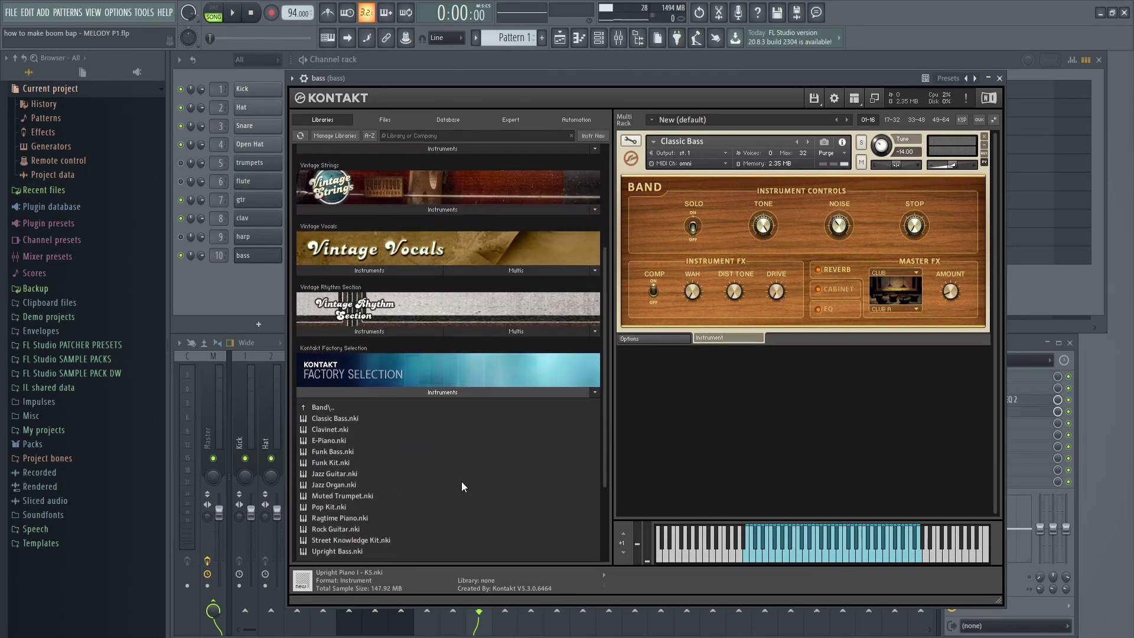
click(395, 418)
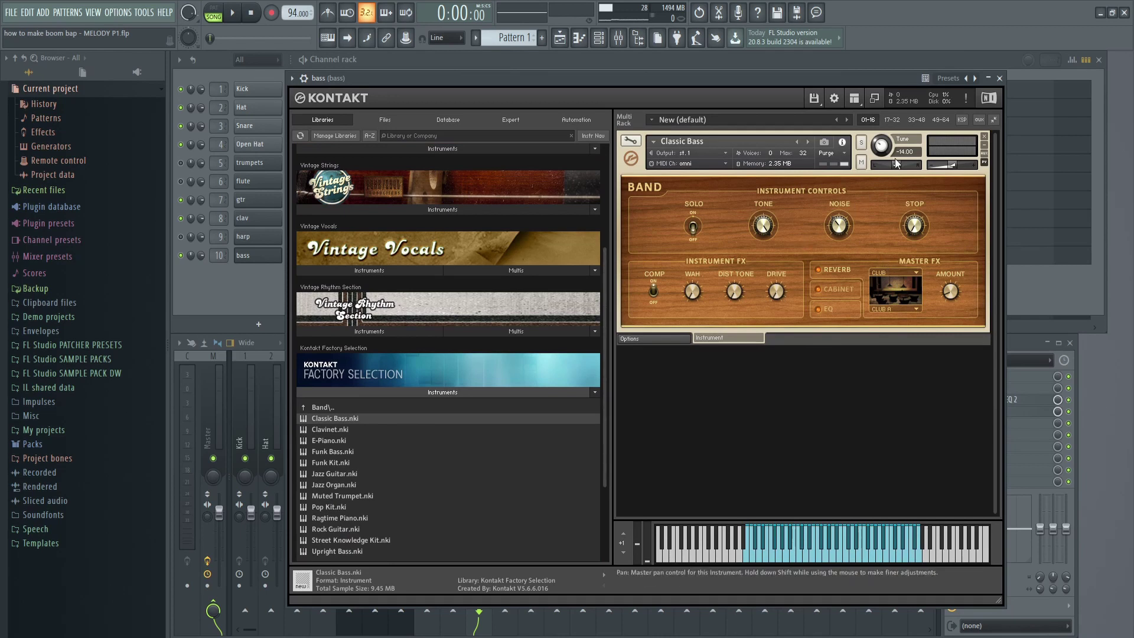
drag(903, 148, 912, 151)
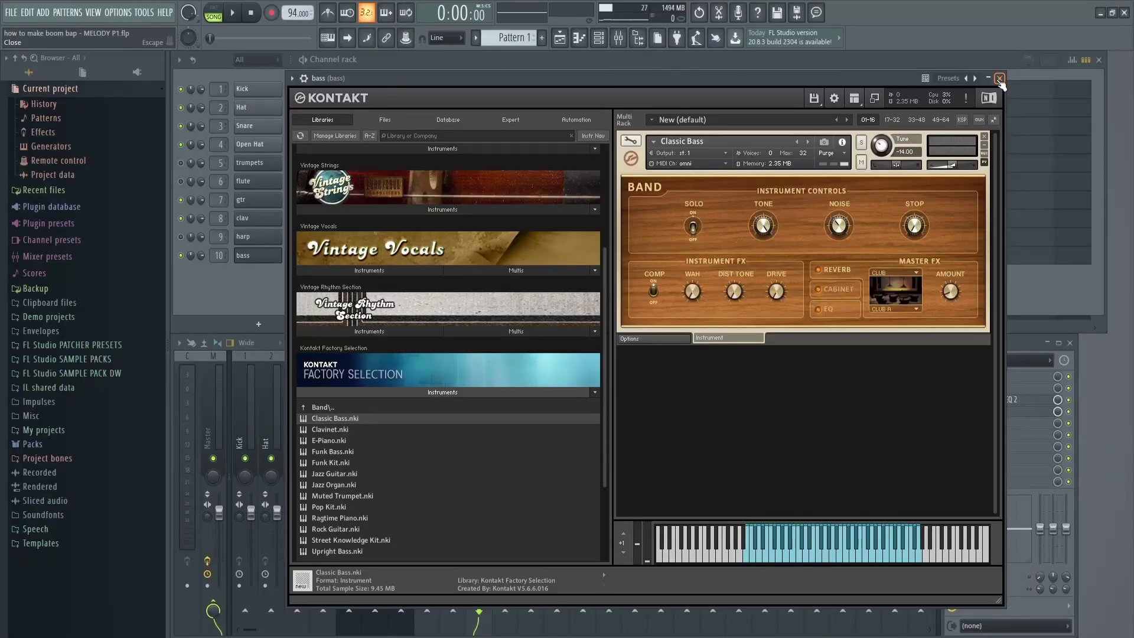
click(999, 79)
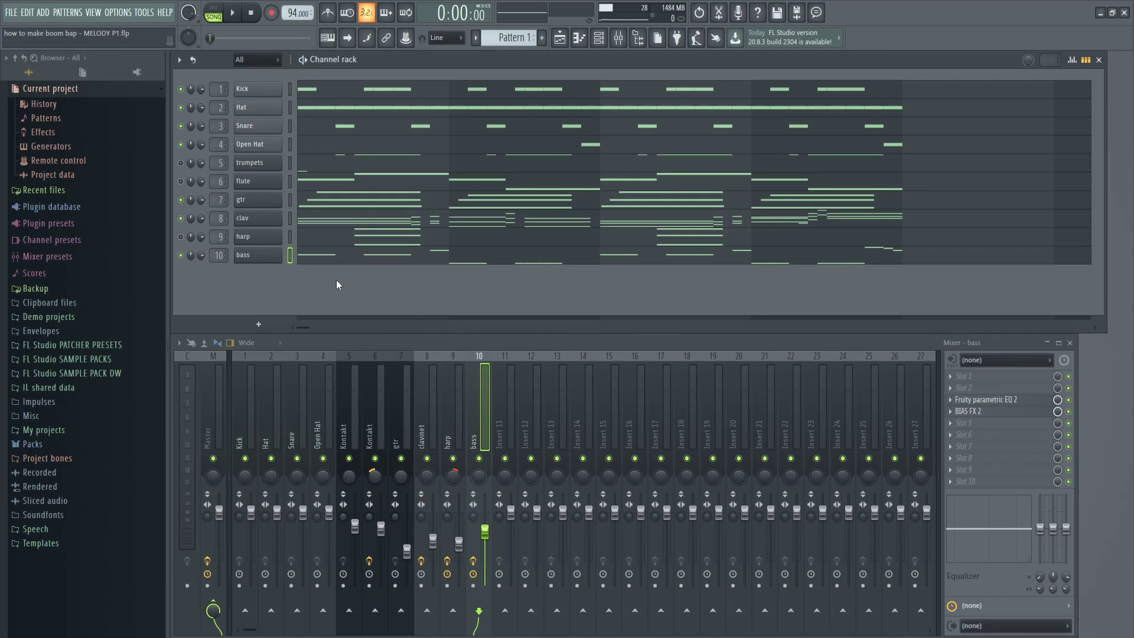
Step: Review the bass channel's notes in the piano roll, including the three-note ending, while playing the beat
click(360, 261)
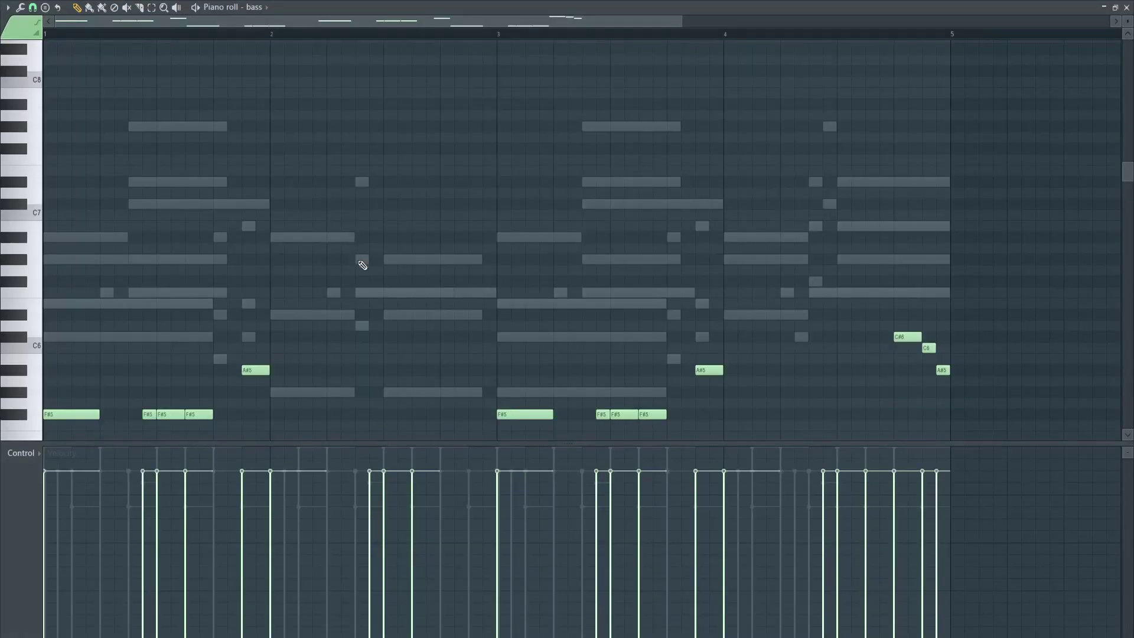
scroll(379, 301, down, 5)
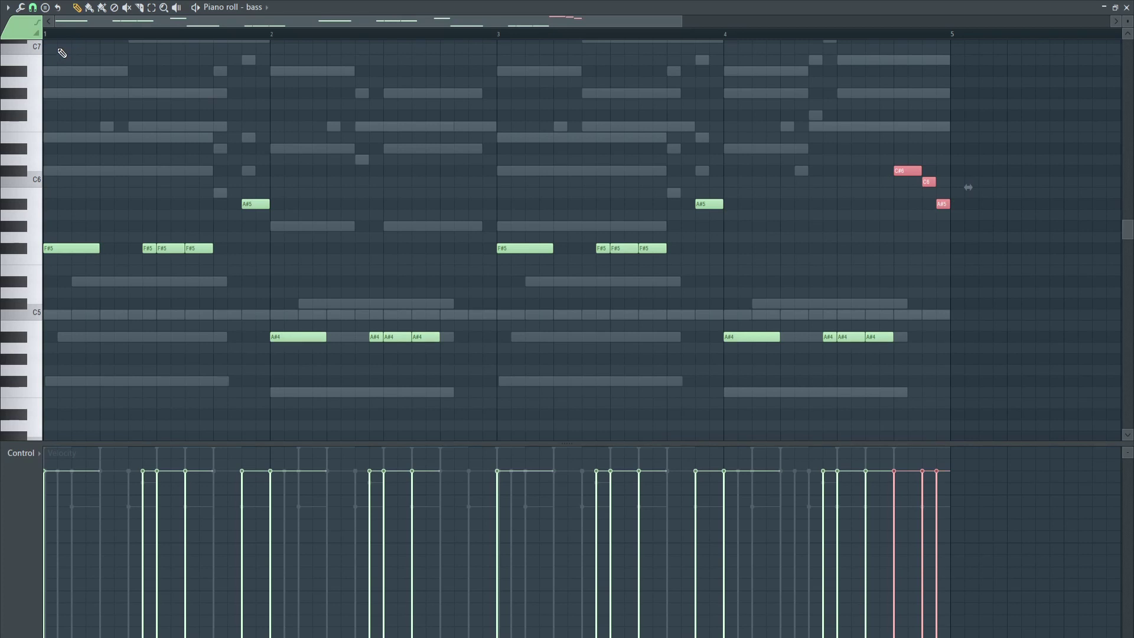
key(space)
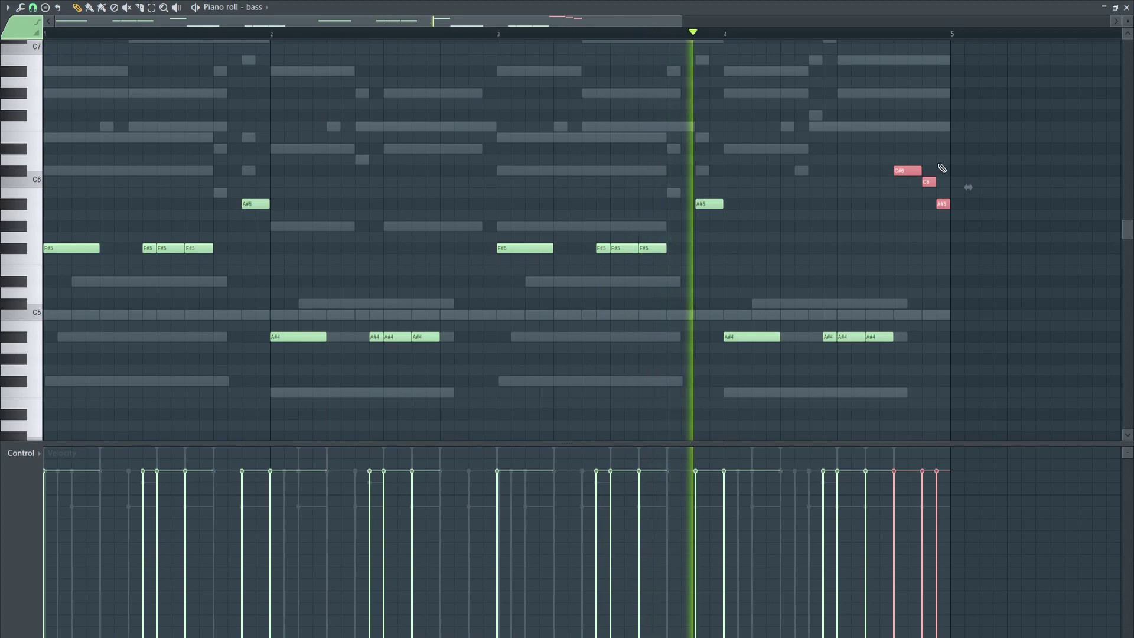
click(1127, 7)
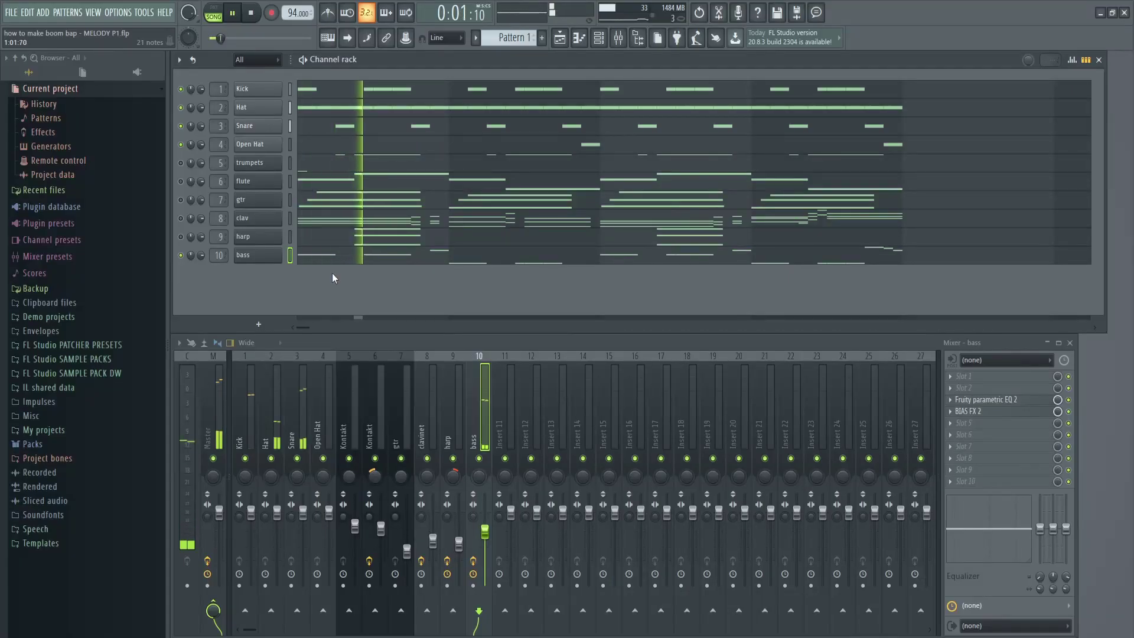
click(354, 260)
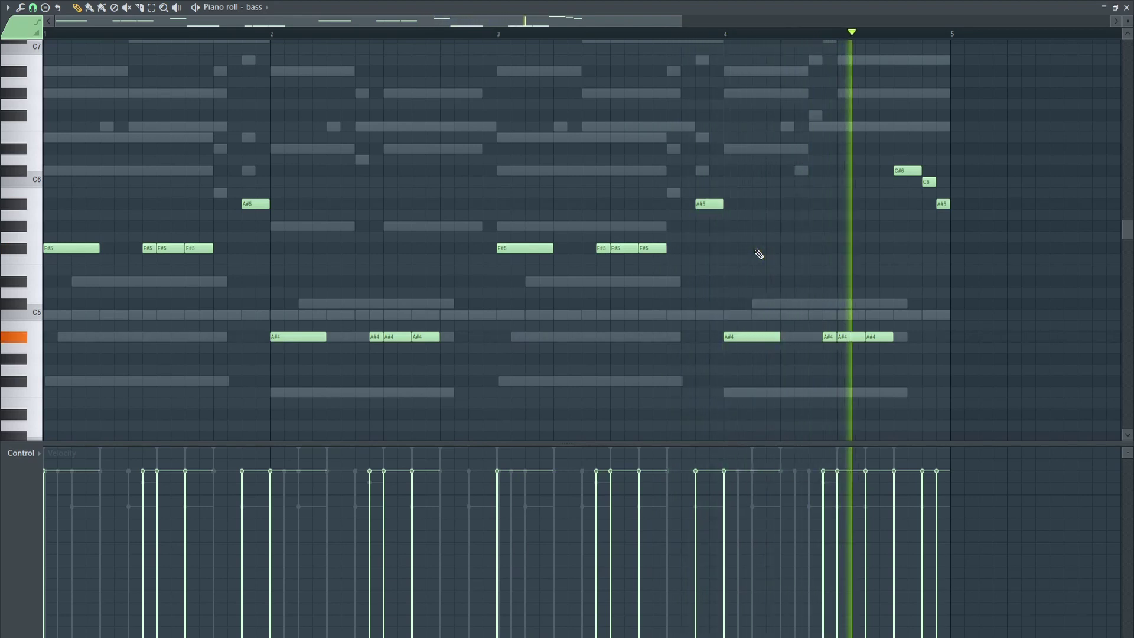
key(space)
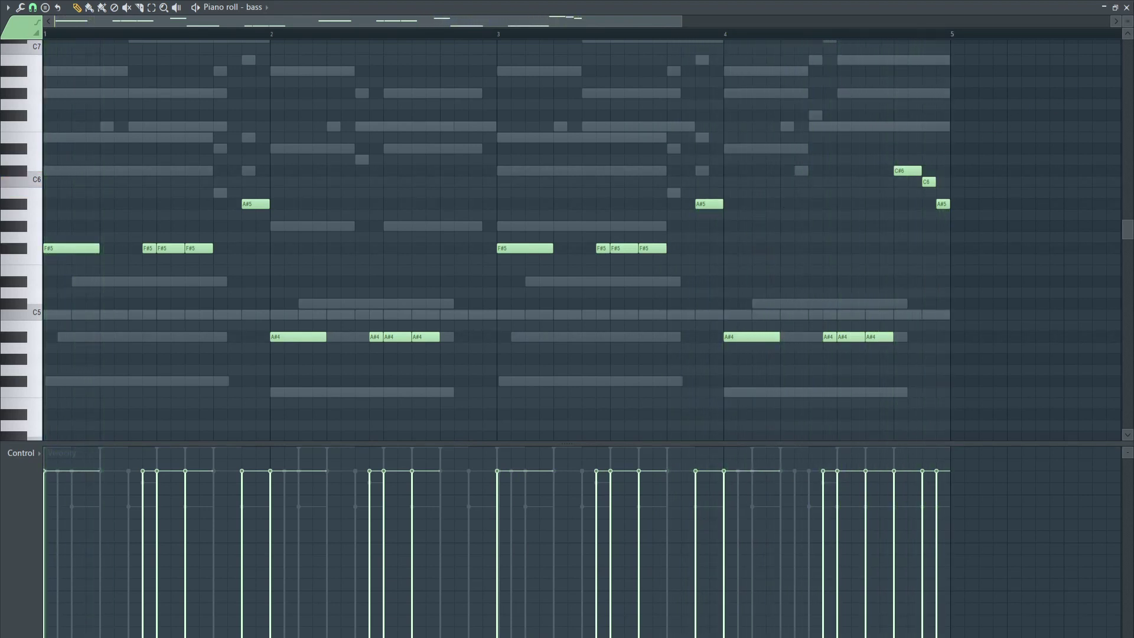
click(1126, 7)
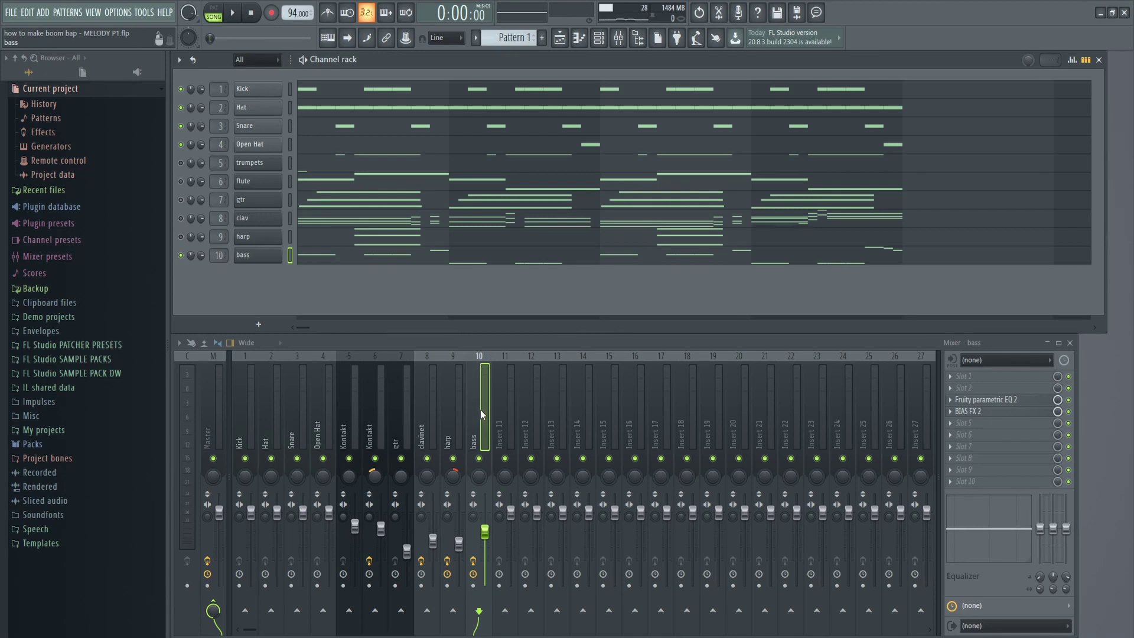
Step: Examine the Fruity parametric EQ 2 and BIAS FX 2 effects on the bass mixer track, then play the bass on its own
click(1013, 399)
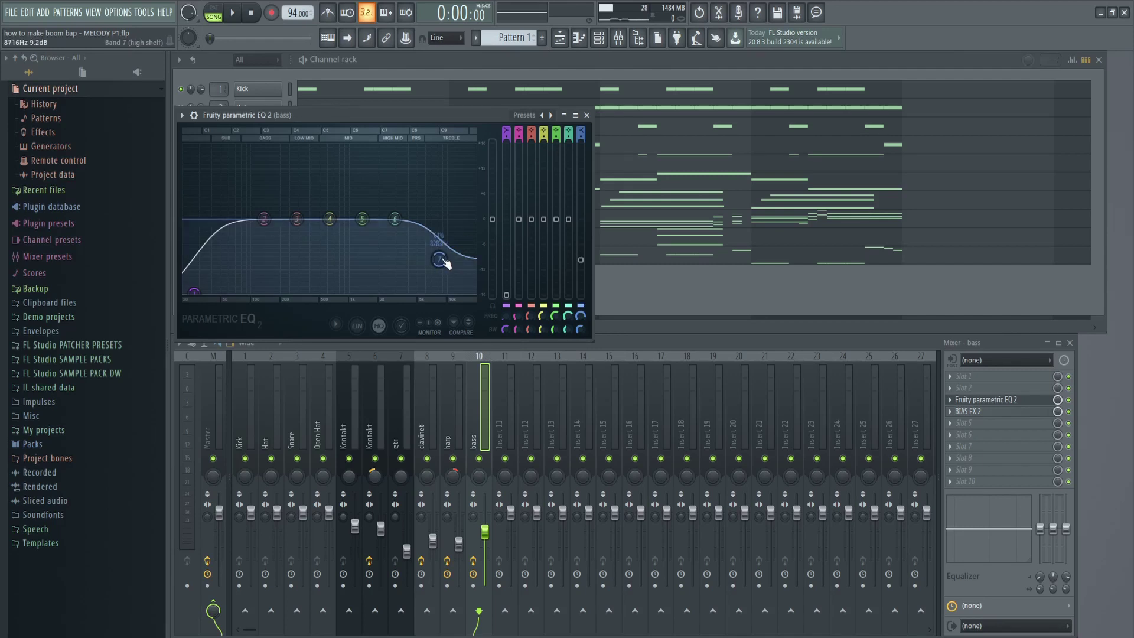
click(985, 399)
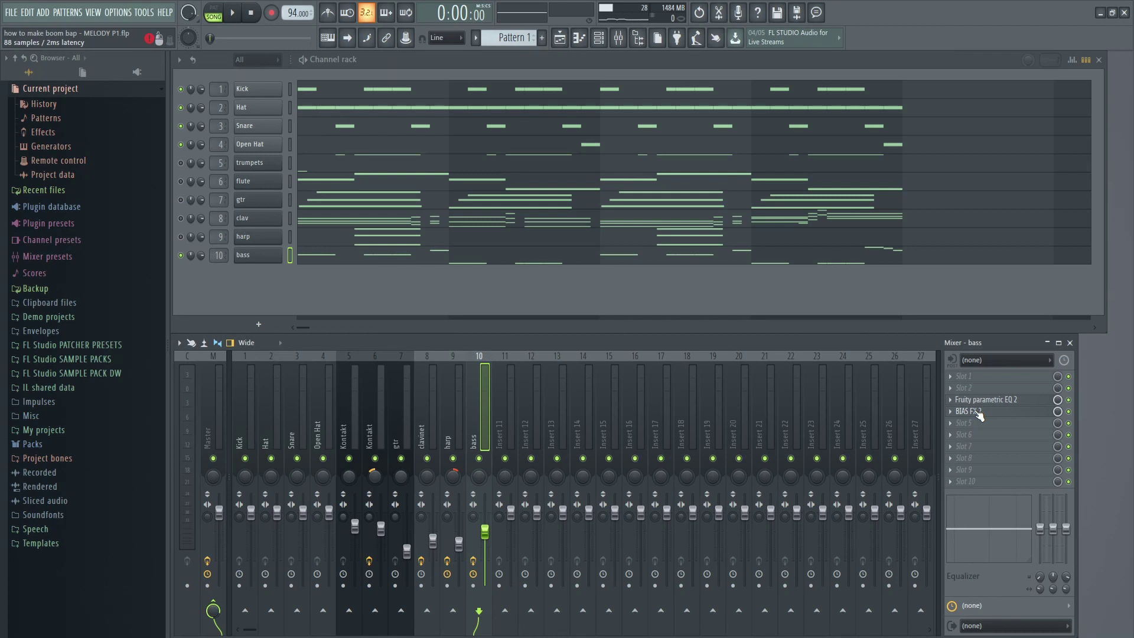
click(978, 412)
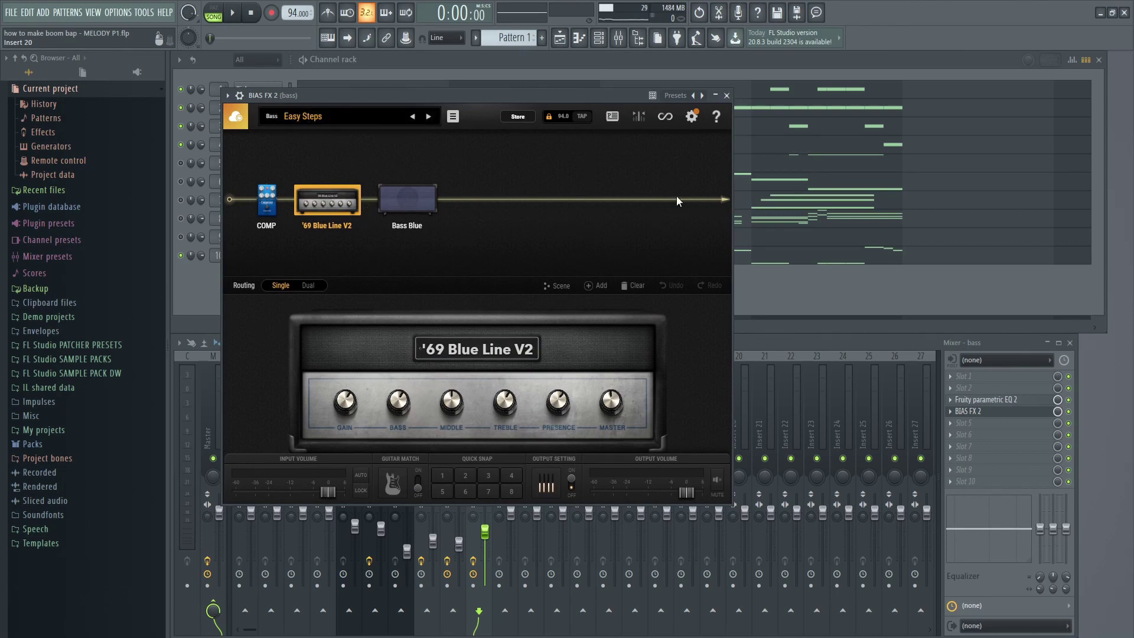
click(726, 95)
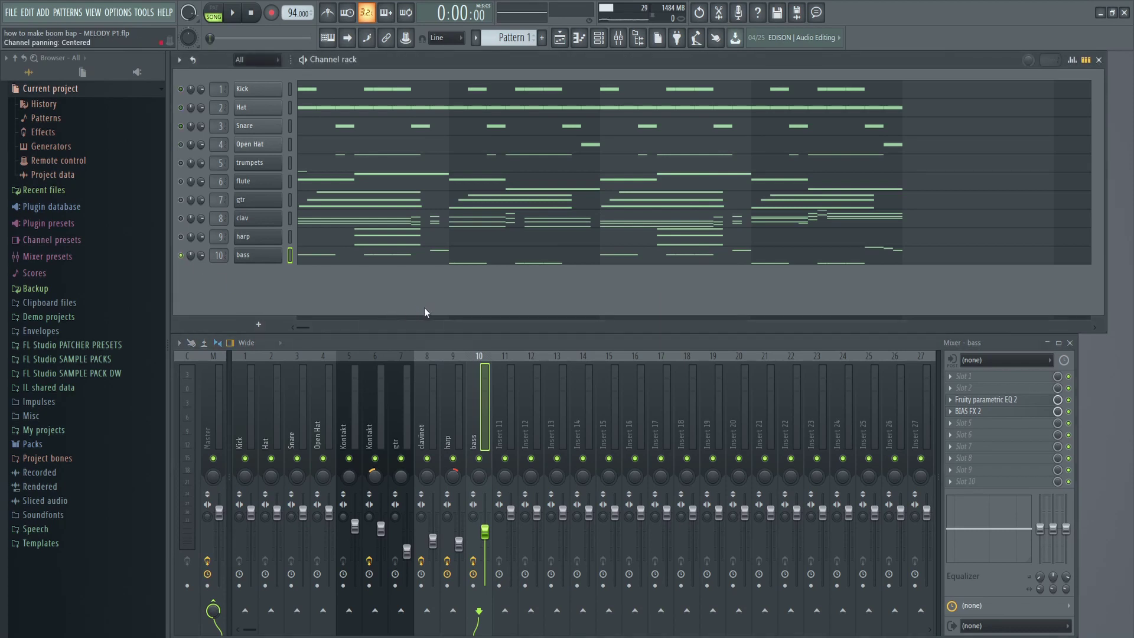
key(space)
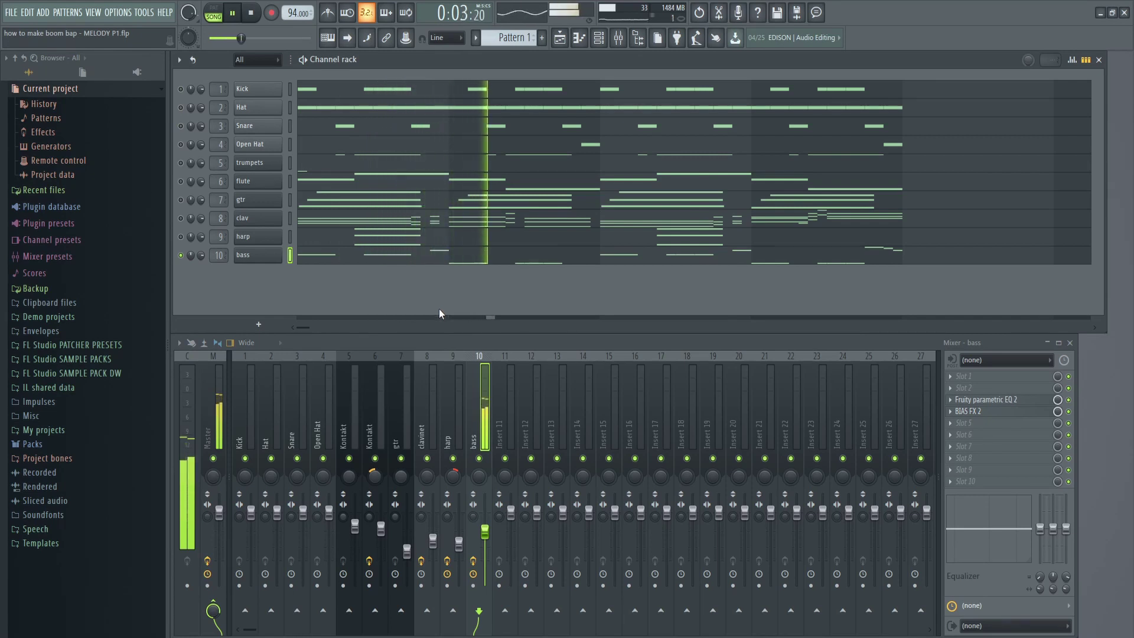
key(space)
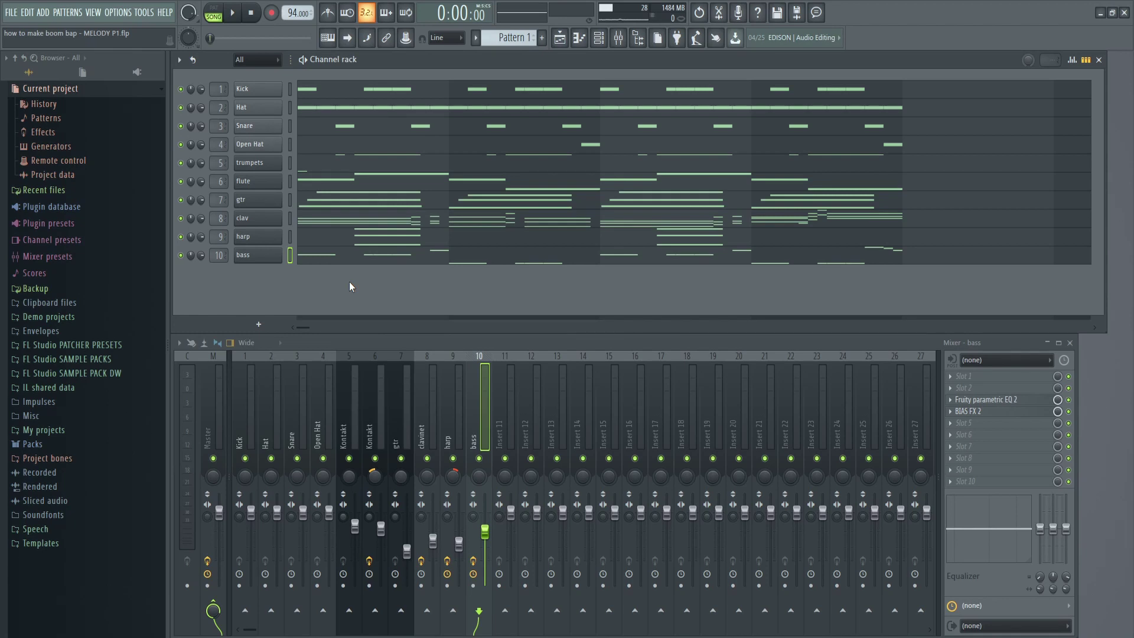
Step: Examine the RC-20 Retro Color effect on the Master track, then play the full beat with every channel unmuted
click(213, 407)
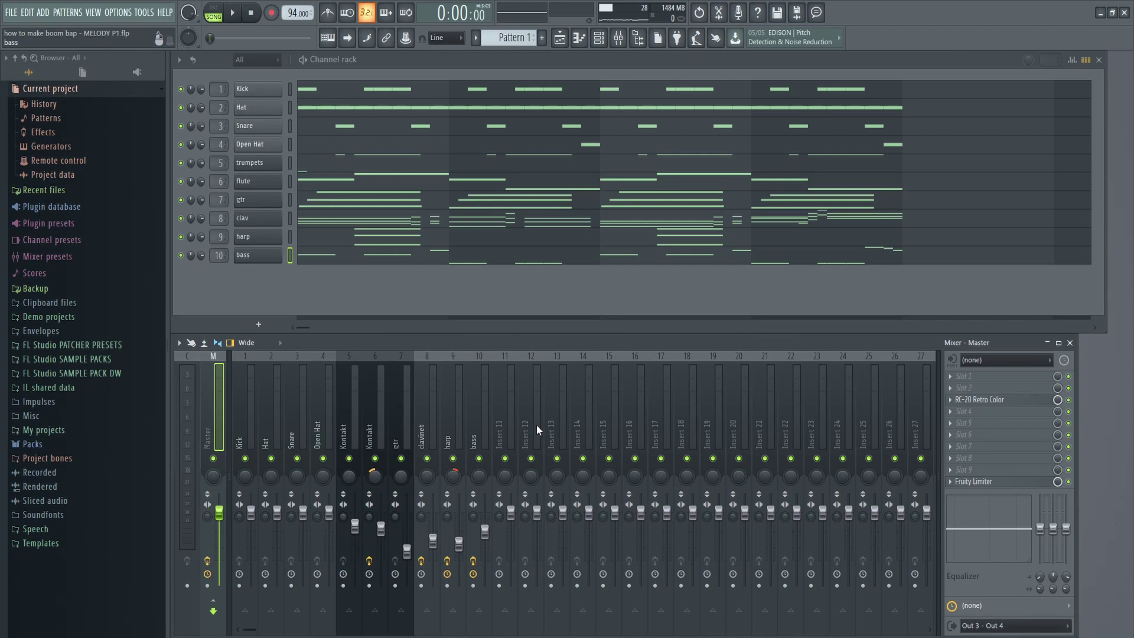
click(995, 402)
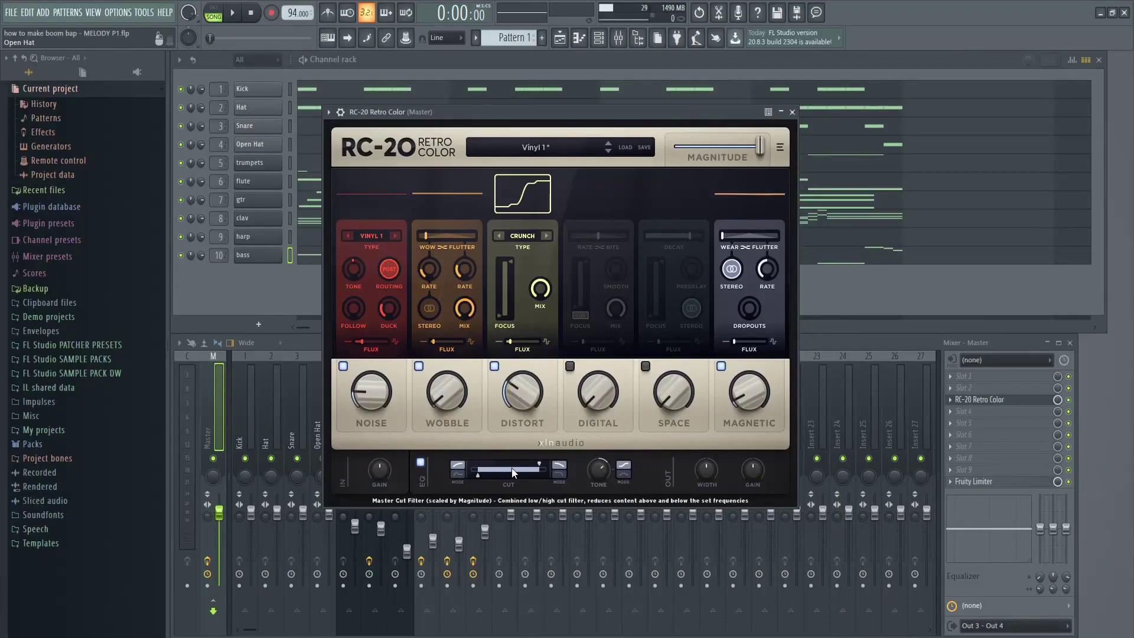
click(238, 487)
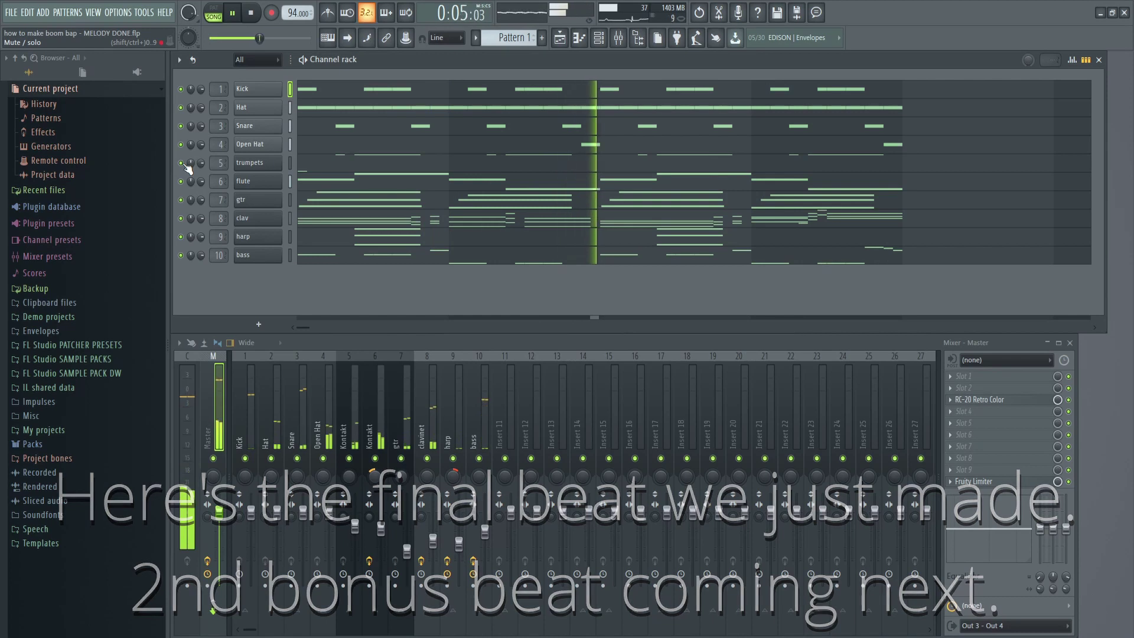
click(254, 17)
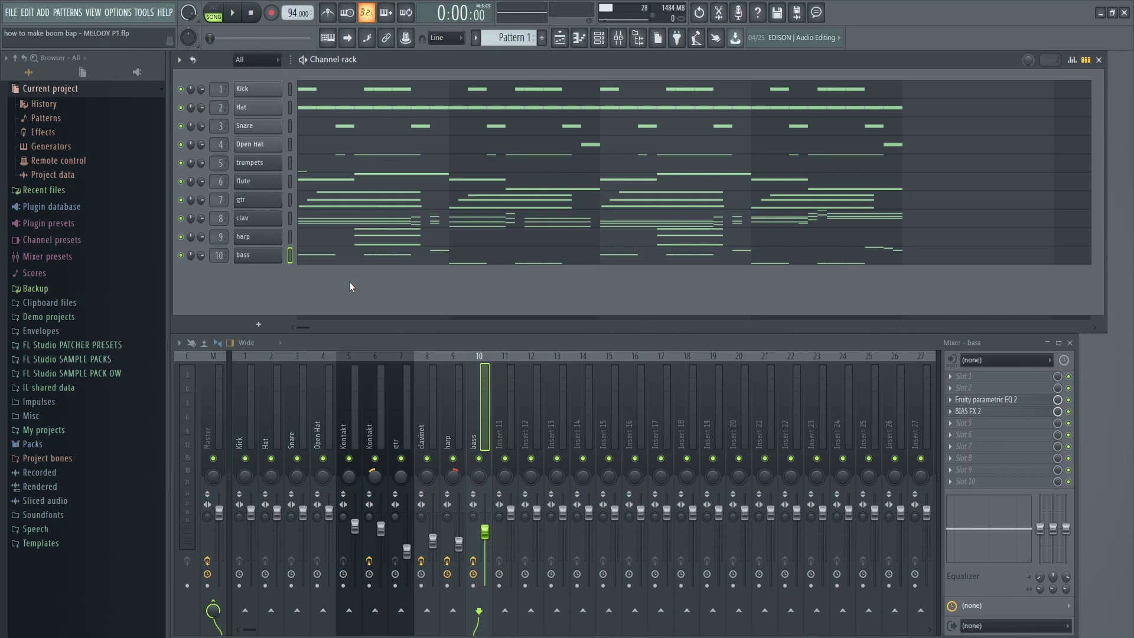
Step: Mute the drum and bass channels and play the trumpets, flute, guitar, clavinet and harp together
click(188, 89)
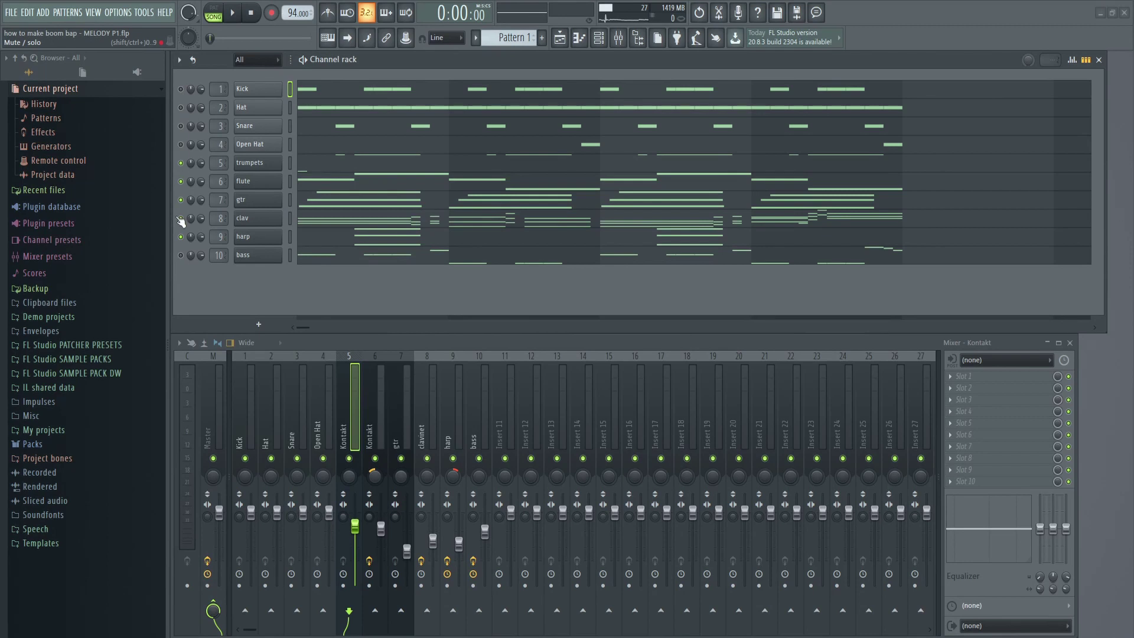
click(233, 14)
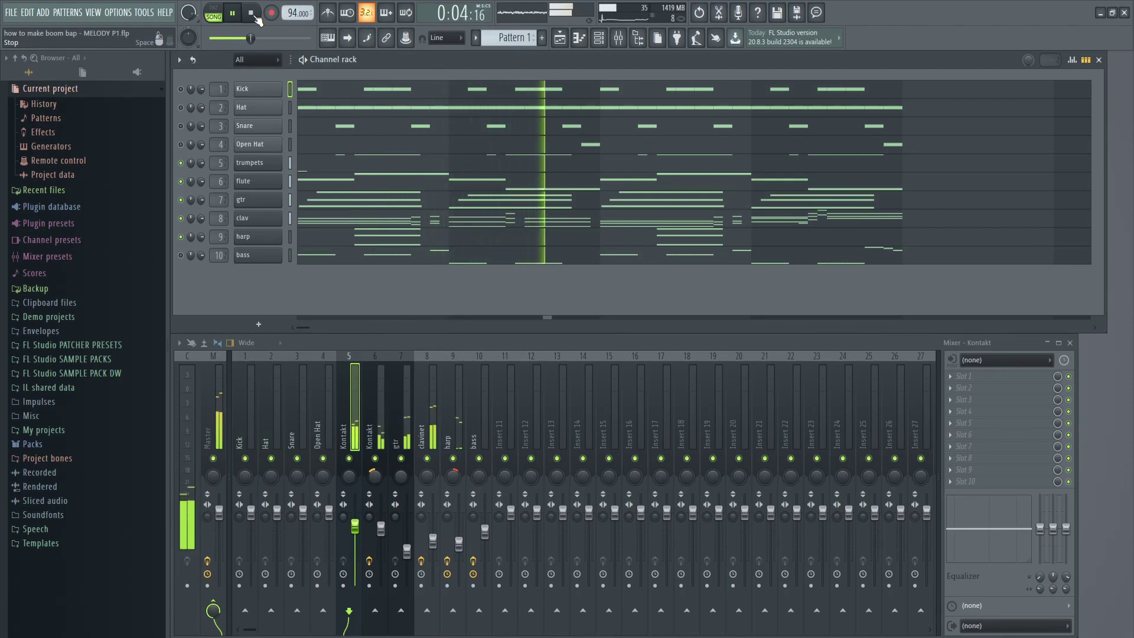
click(254, 15)
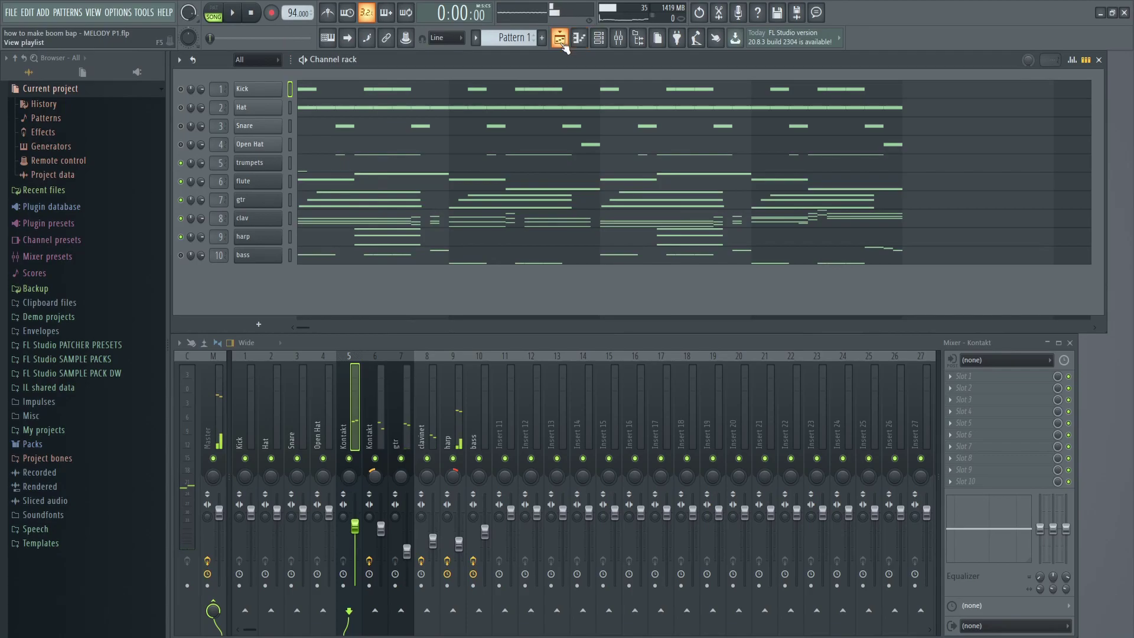
Step: Open the playlist and place the Pattern 1 clip at the start of Track 1 again
click(561, 41)
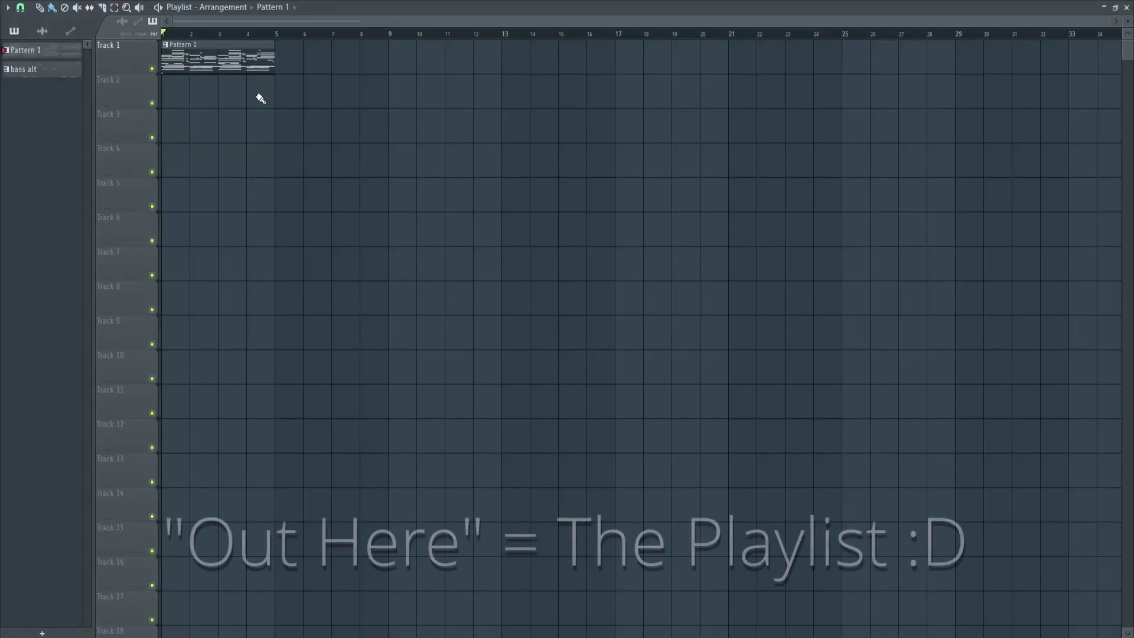
right_click(182, 56)
drag(29, 52, 180, 42)
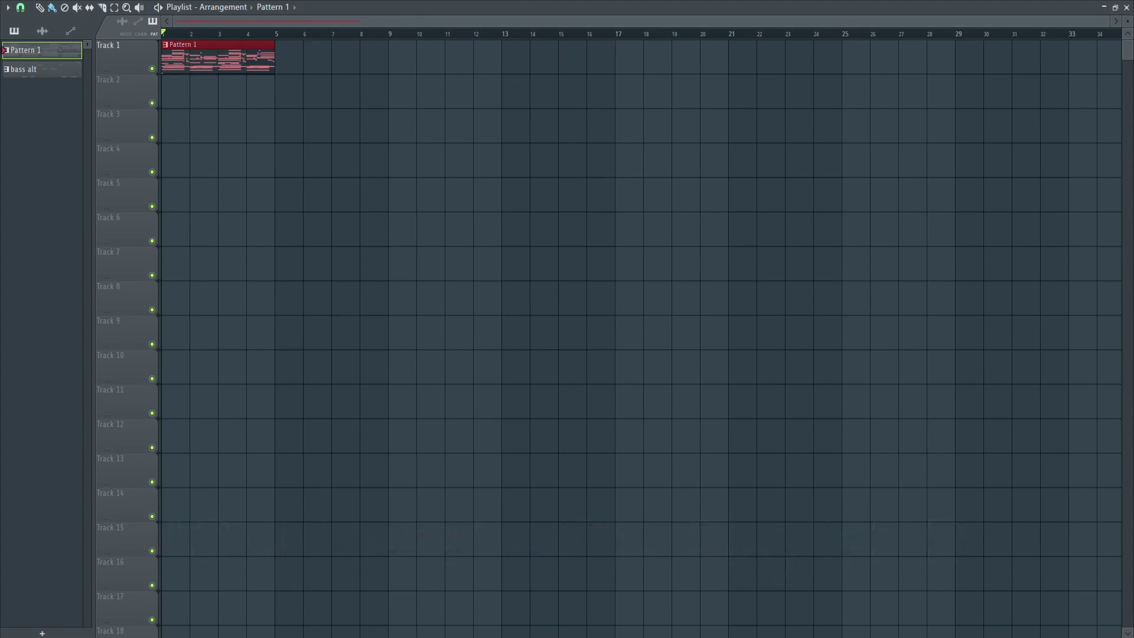
Step: Leave the playlist and export the full song as a WAV file named "melody loop only", checking the rendered file in its folder
click(1126, 7)
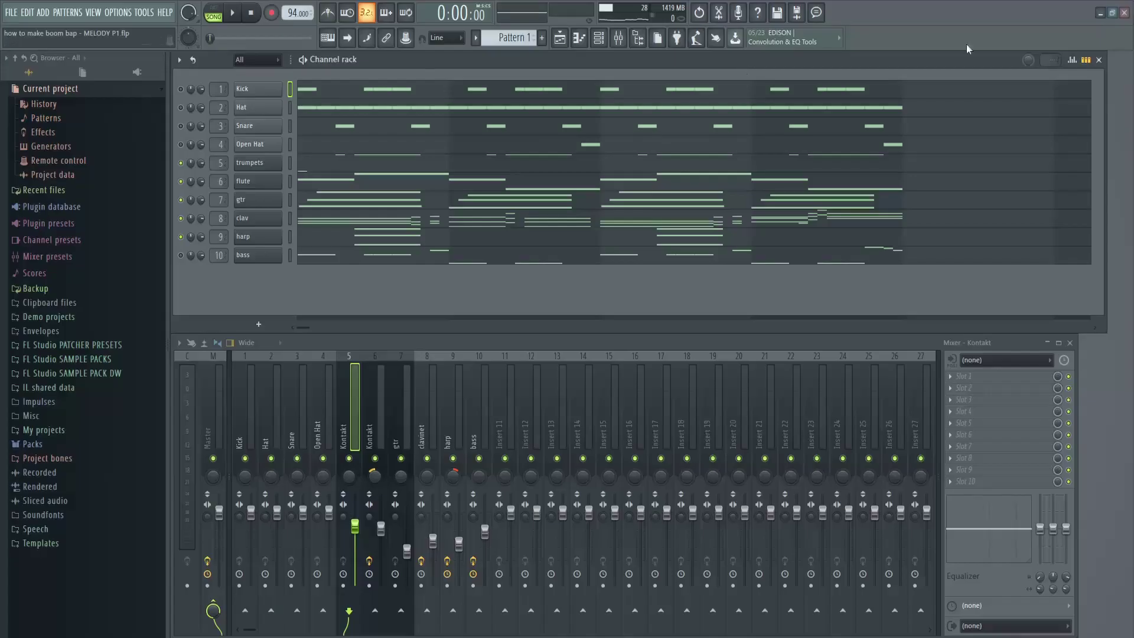
click(11, 14)
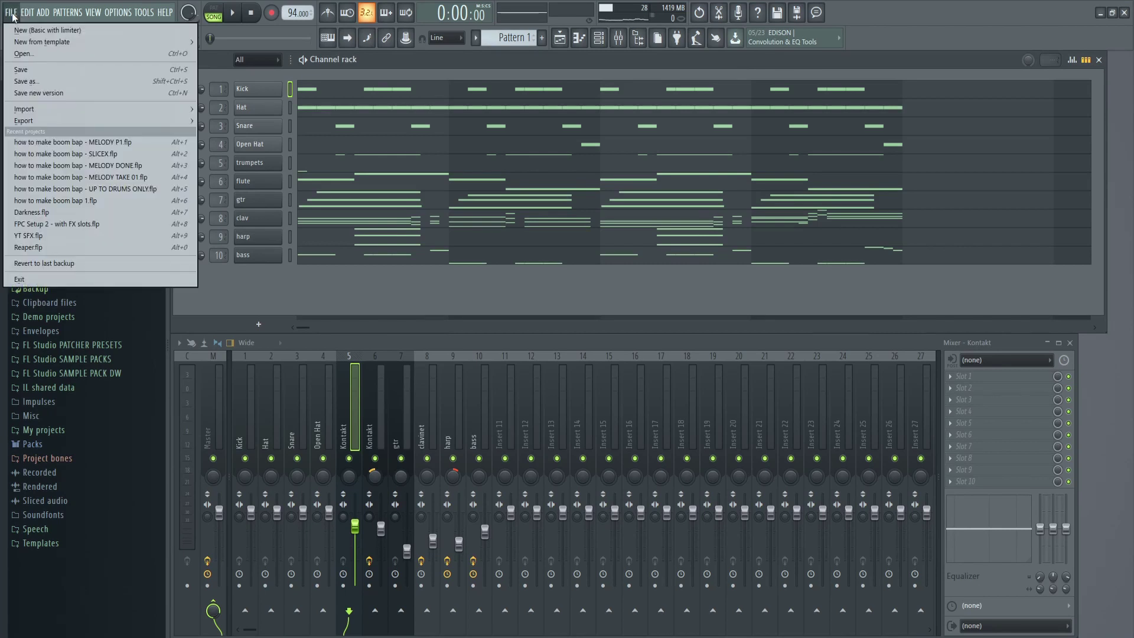
mouse_move(79, 122)
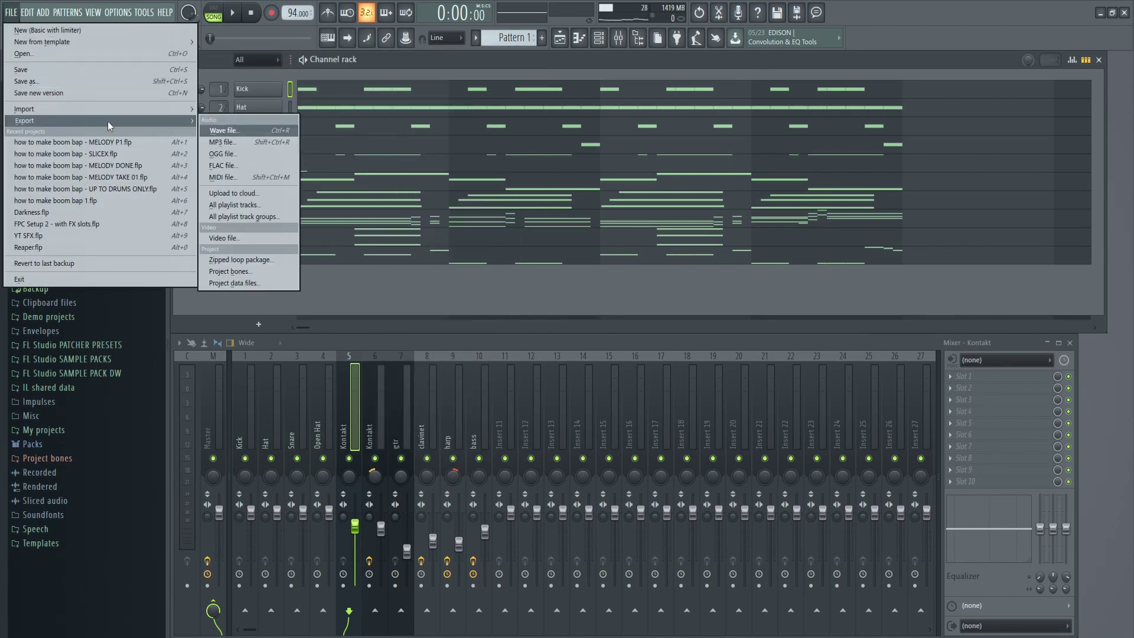
click(233, 130)
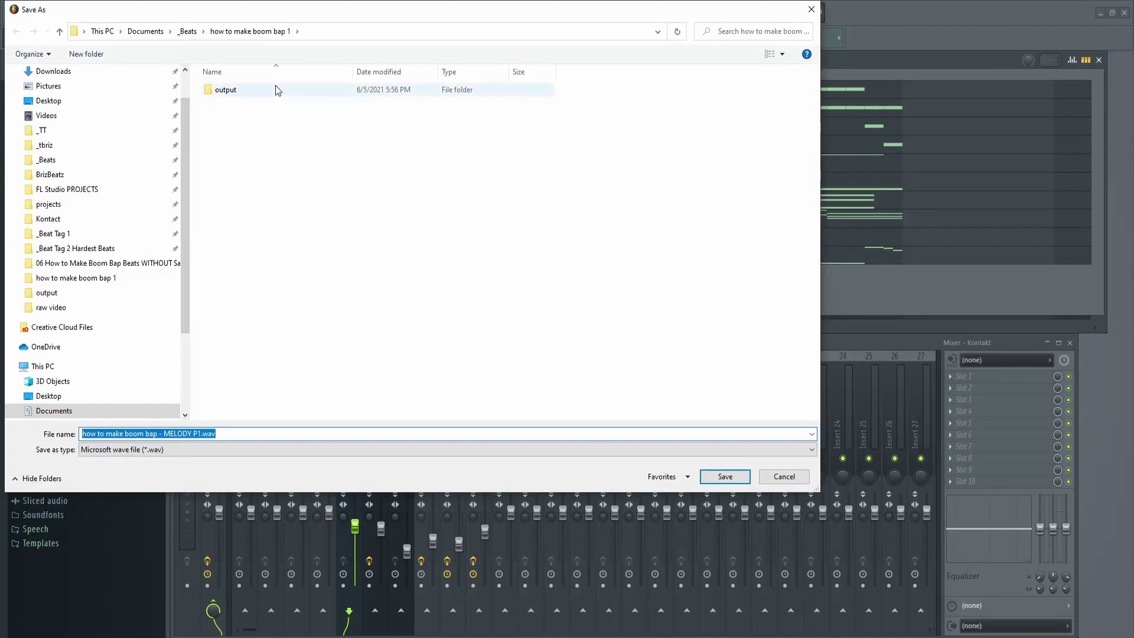
text(melody )
text(to sample)
key(Return)
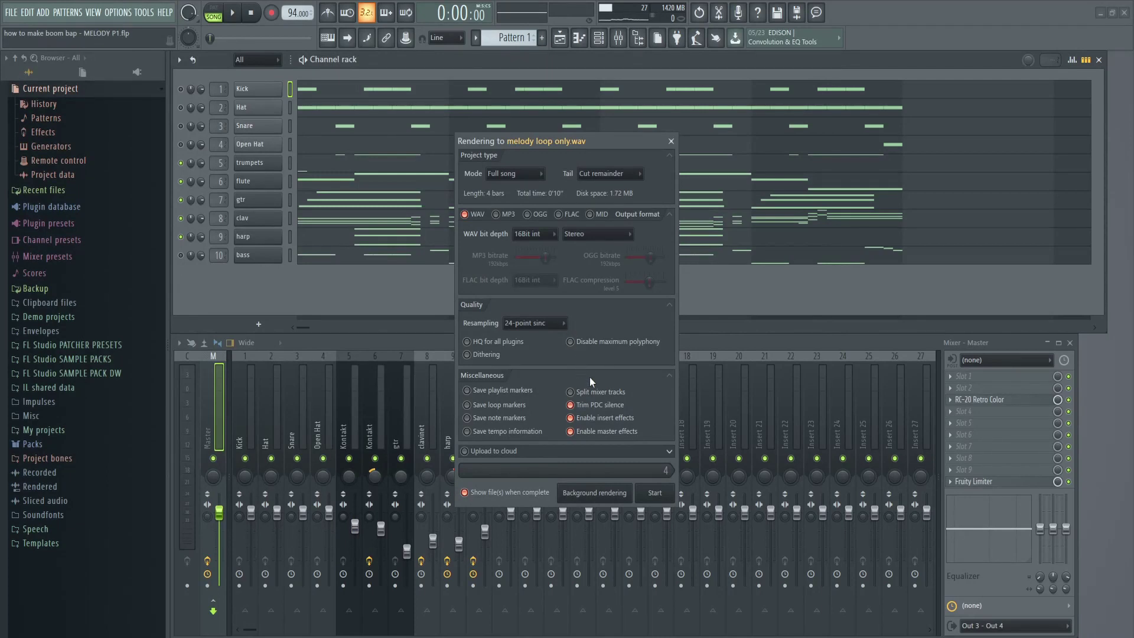
click(655, 493)
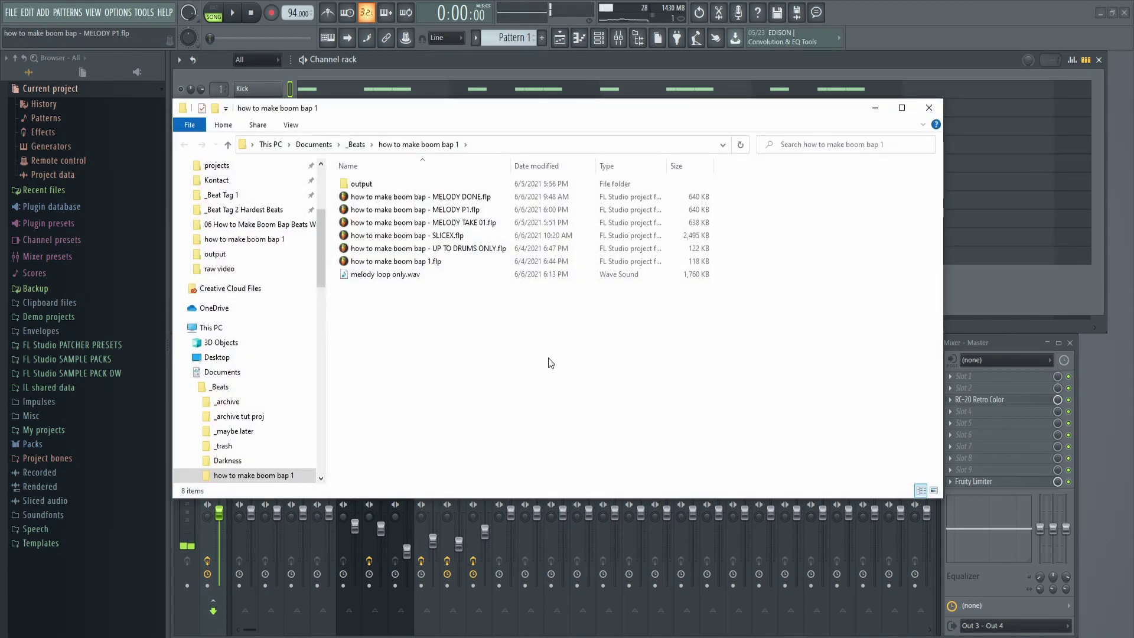
click(406, 275)
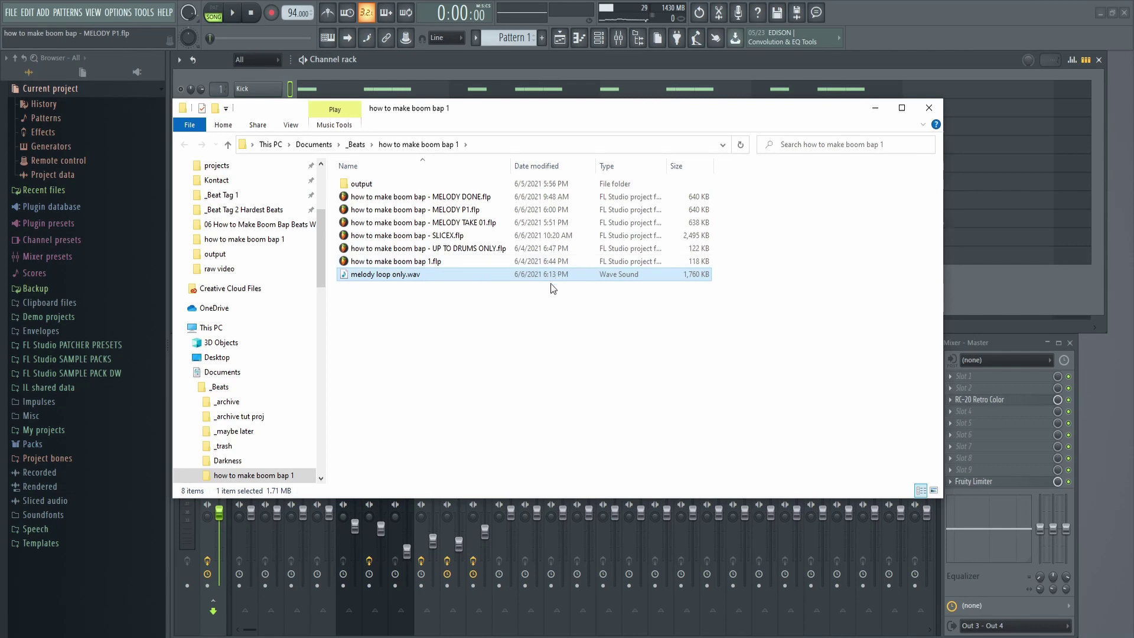
key(alt+Tab)
Step: Add a Slicex channel and load the "melody loop only" WAV sample into it
click(244, 325)
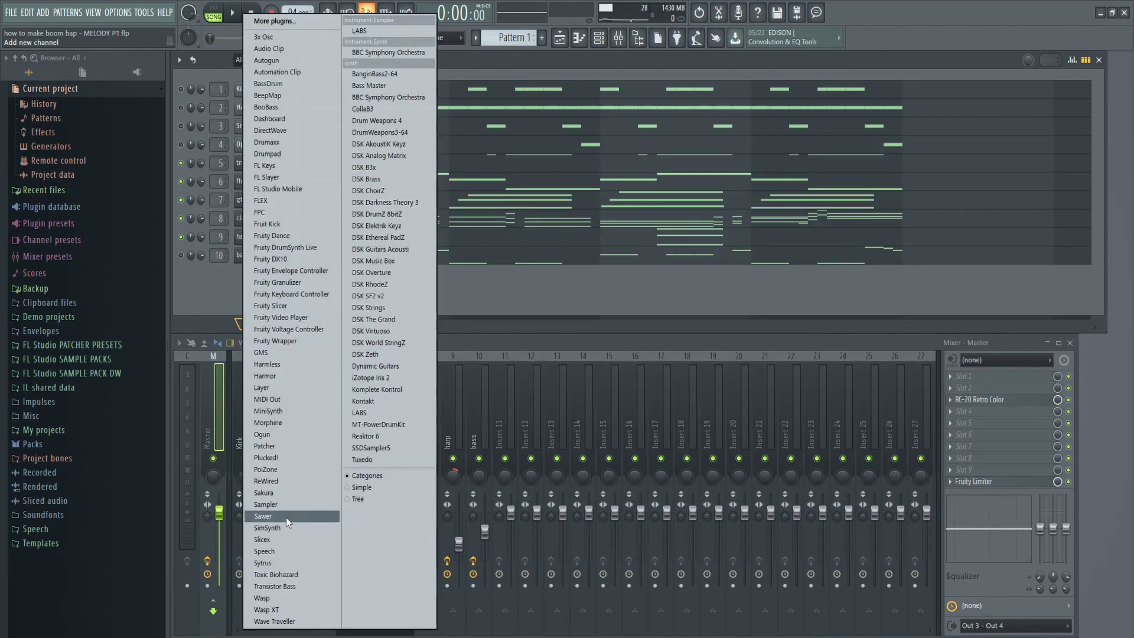
click(281, 542)
click(384, 297)
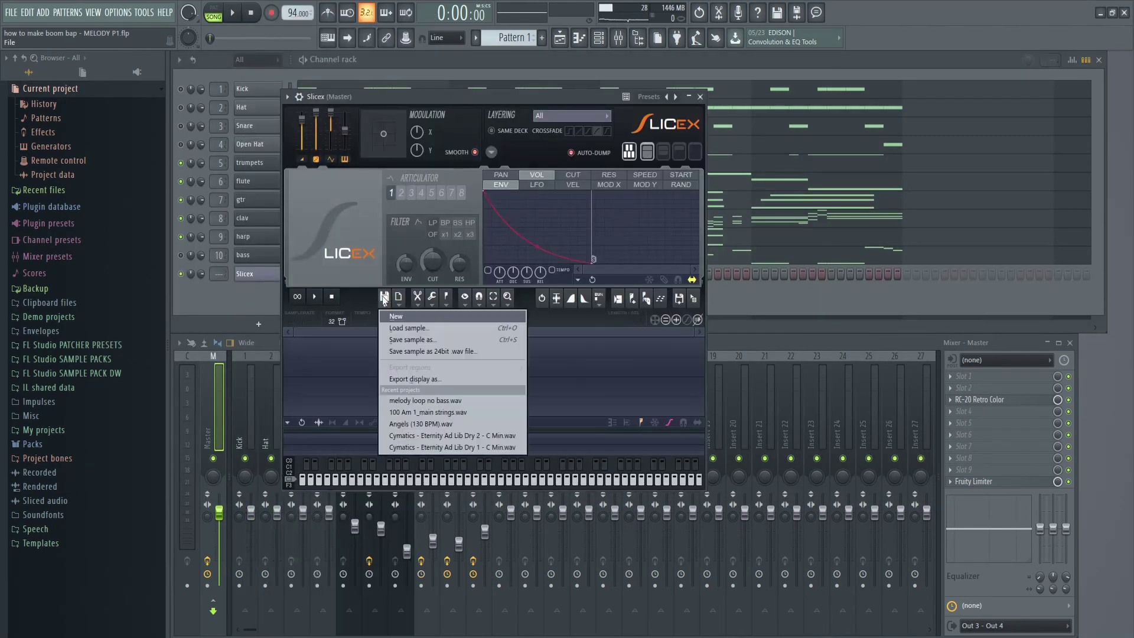
click(460, 327)
click(725, 477)
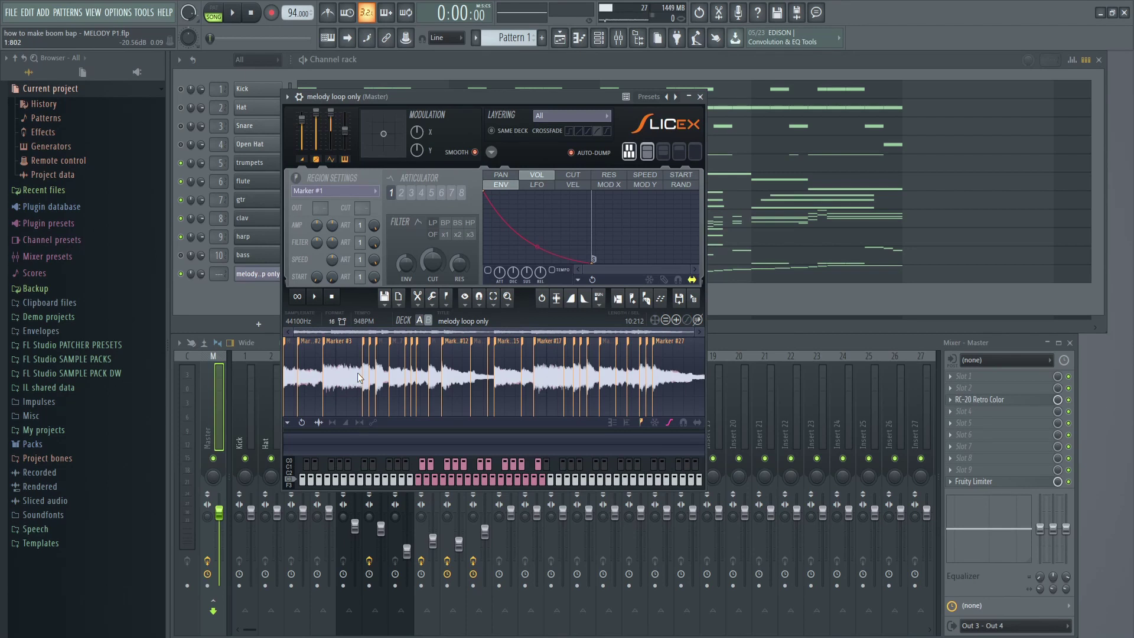
drag(335, 92, 335, 118)
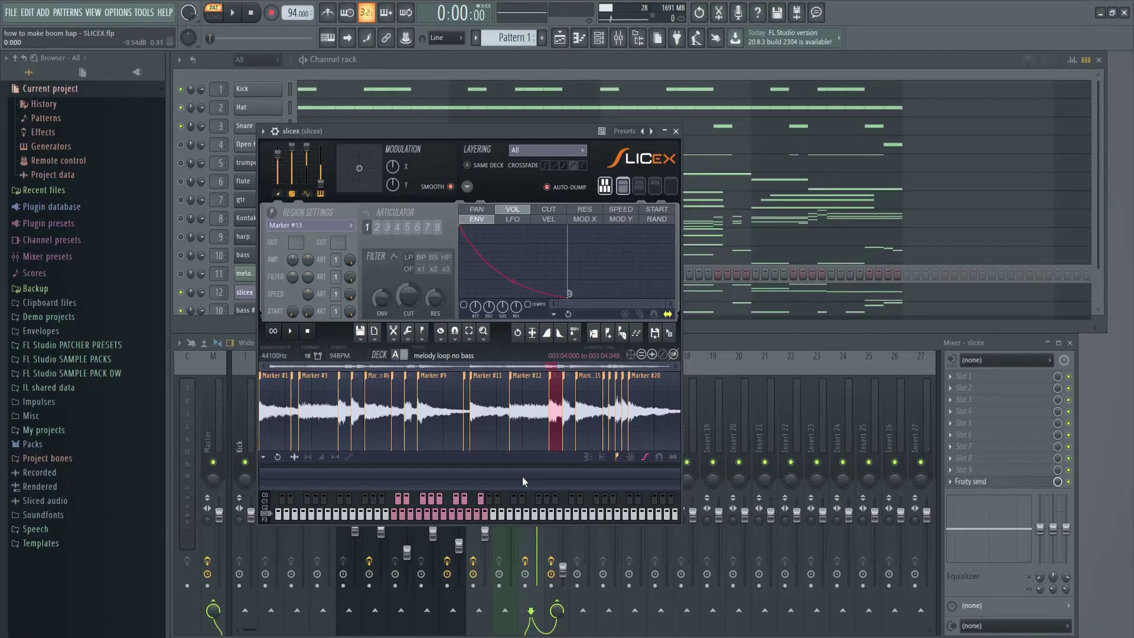
Step: Audition the Marker #15 slice in Slicex and examine the slicex notes in the piano roll, sounding the opening Marker #12, #15, #20 and #19 slices
click(456, 519)
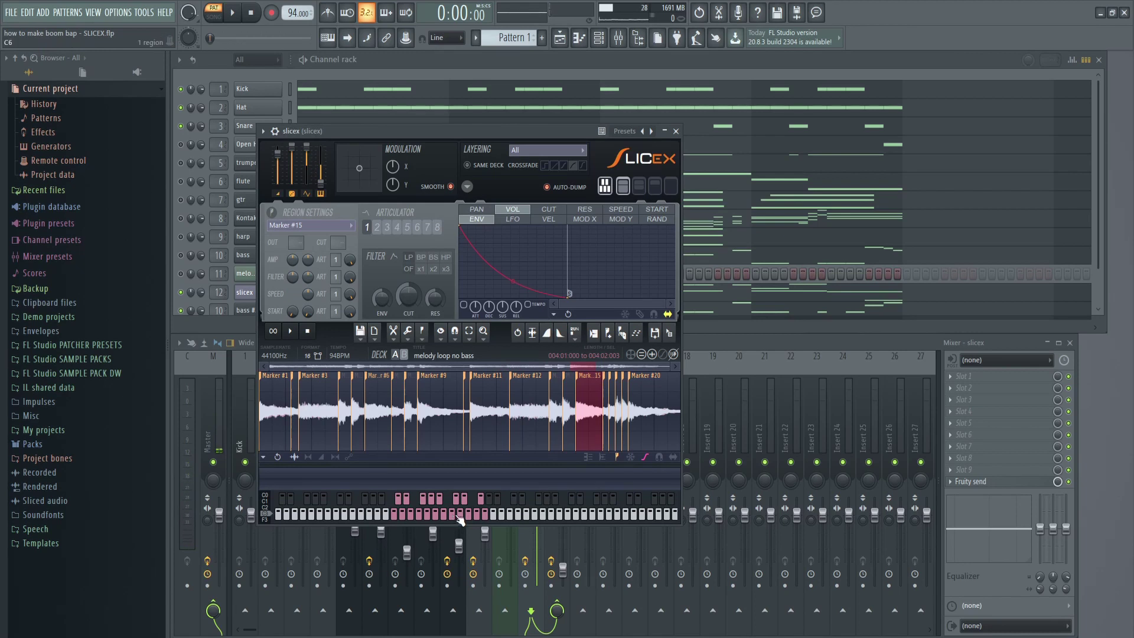
click(676, 131)
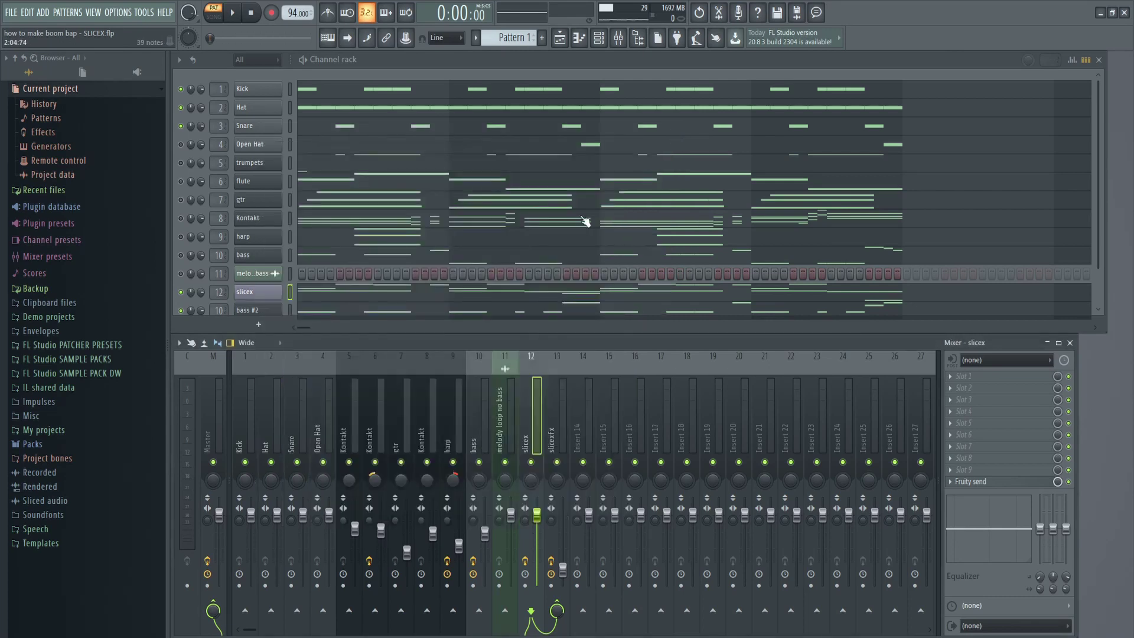
click(348, 298)
scroll(349, 298, down, 3)
scroll(466, 362, up, 3)
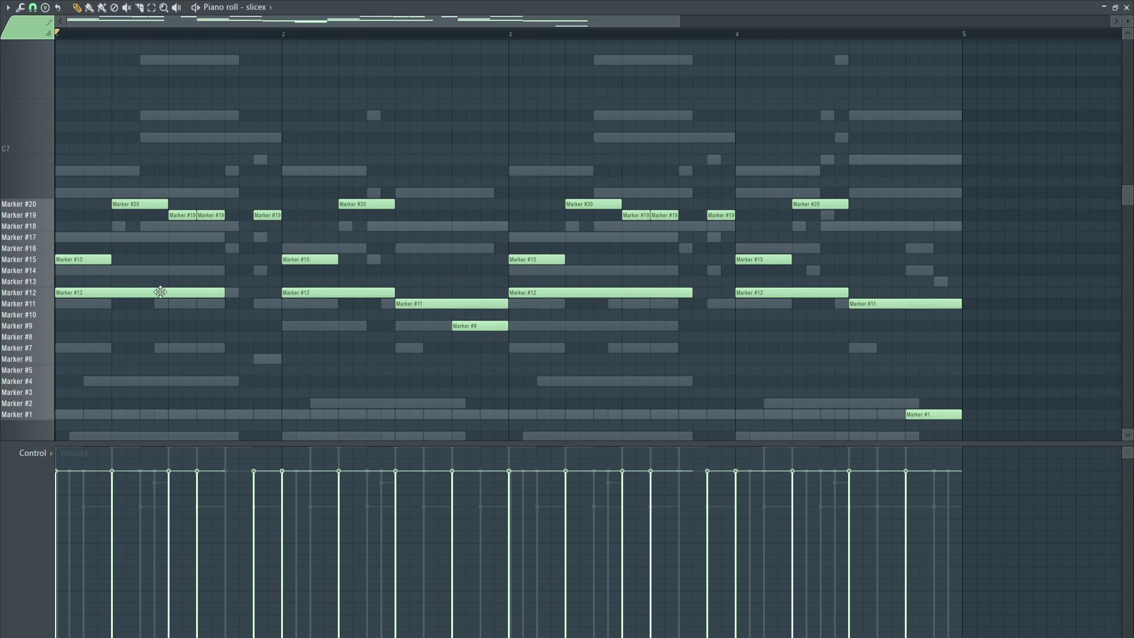
click(75, 294)
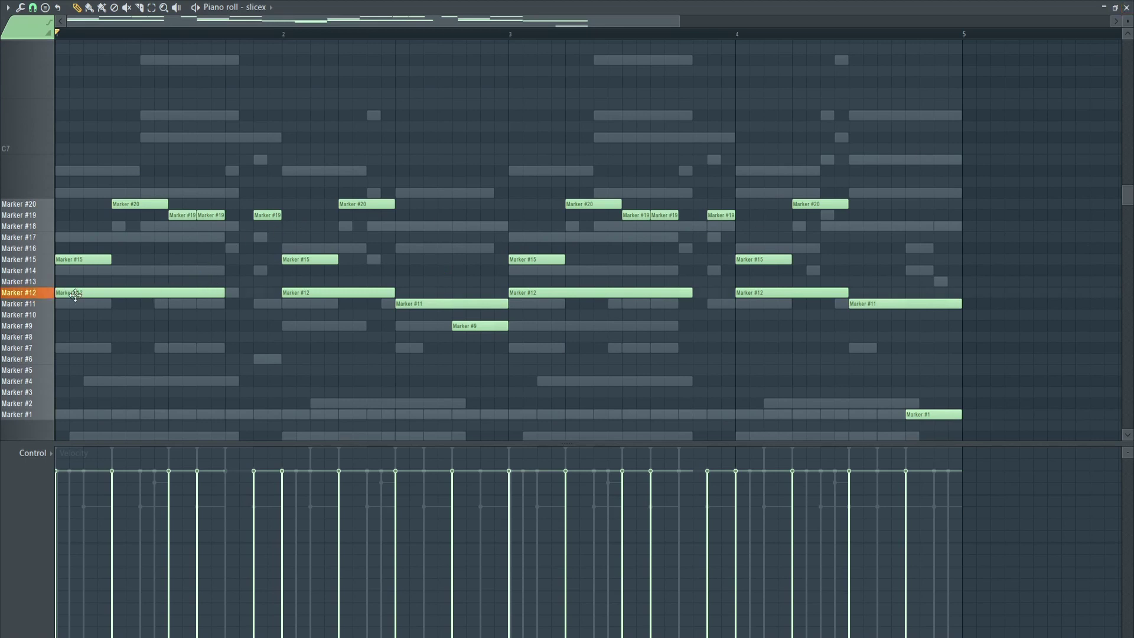
click(80, 260)
click(129, 200)
click(182, 215)
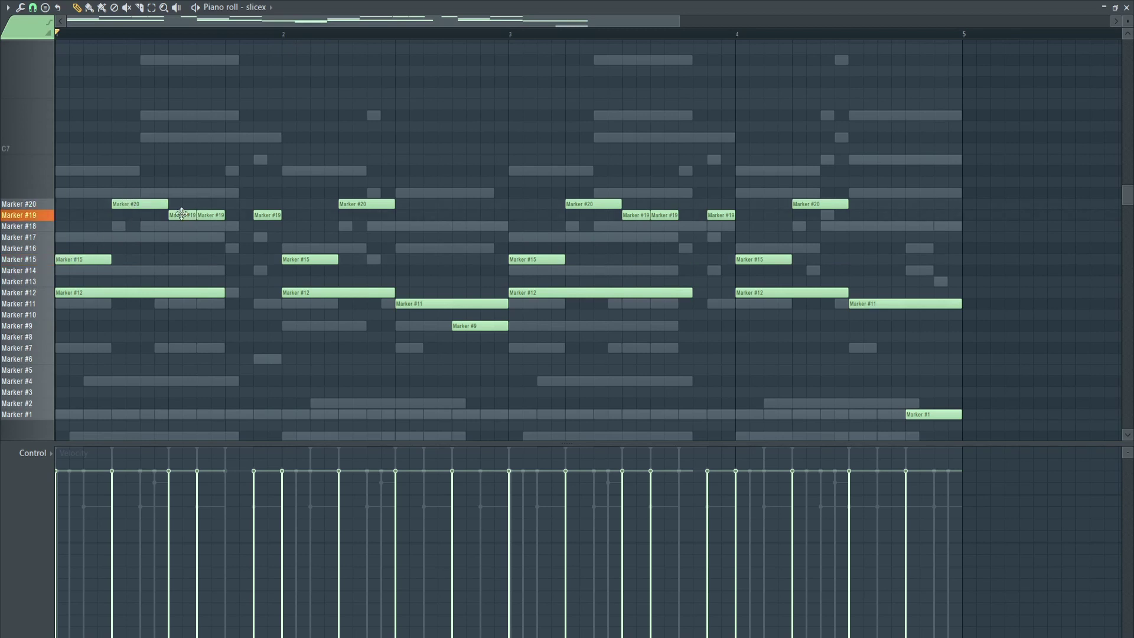
click(1127, 7)
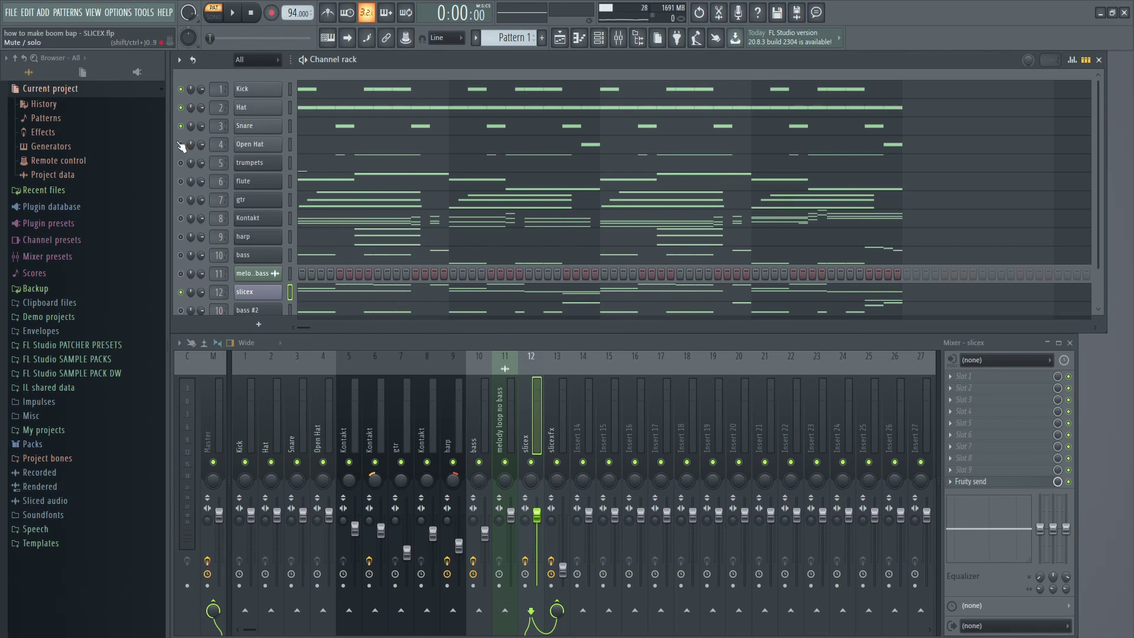
Step: Play the sliced melody on the slicex channel together with the kick, hat, snare and open hat
scroll(278, 237, down, 2)
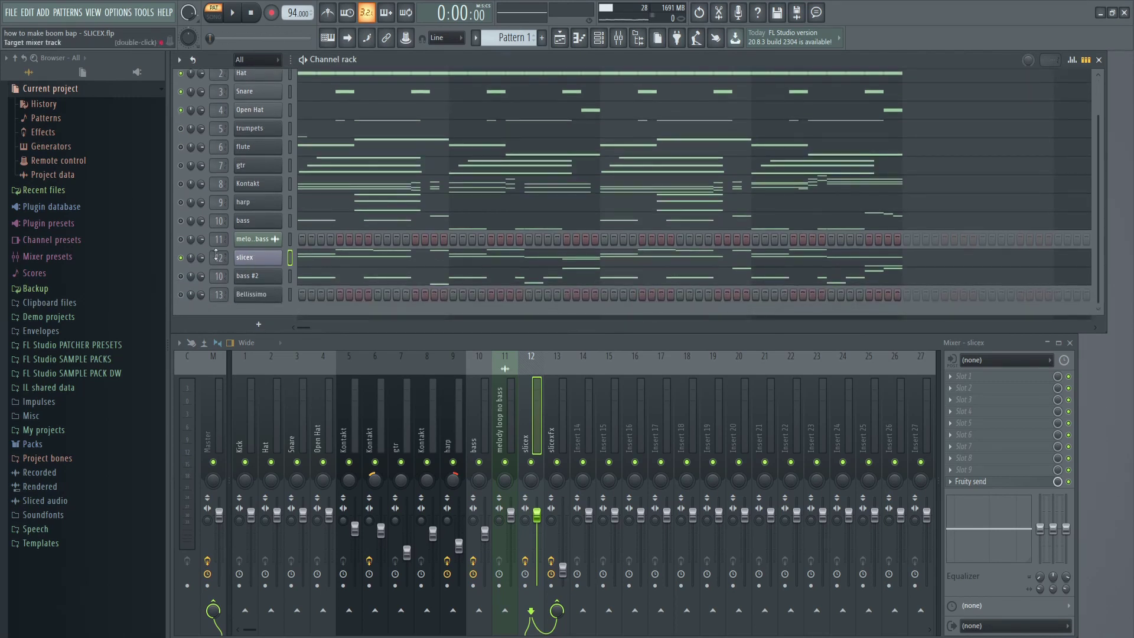
scroll(473, 286, up, 1)
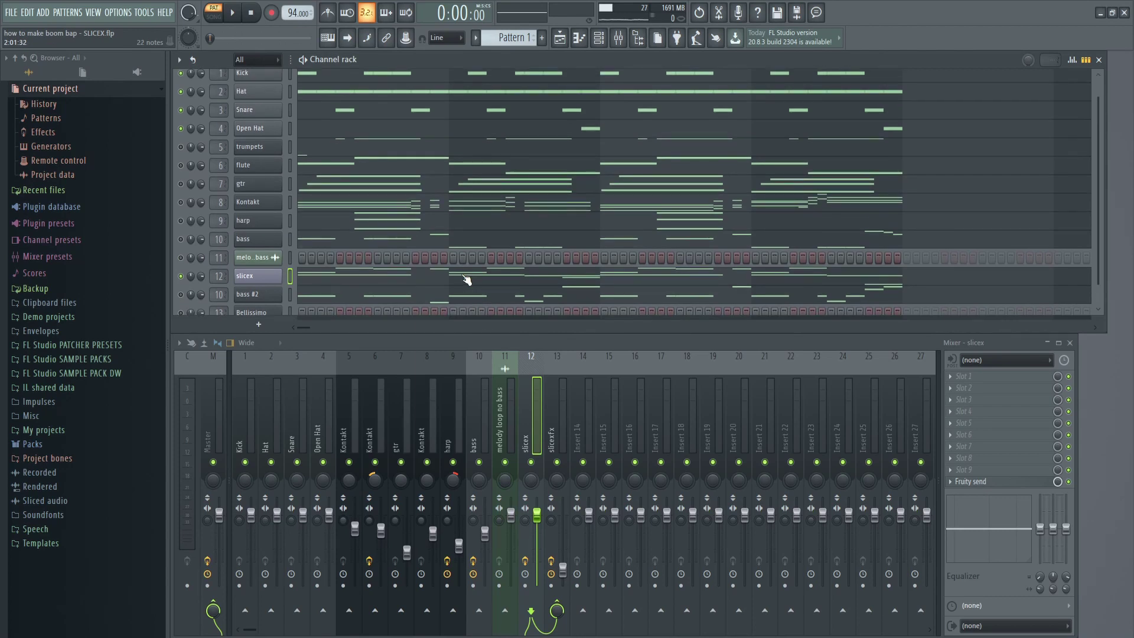
key(space)
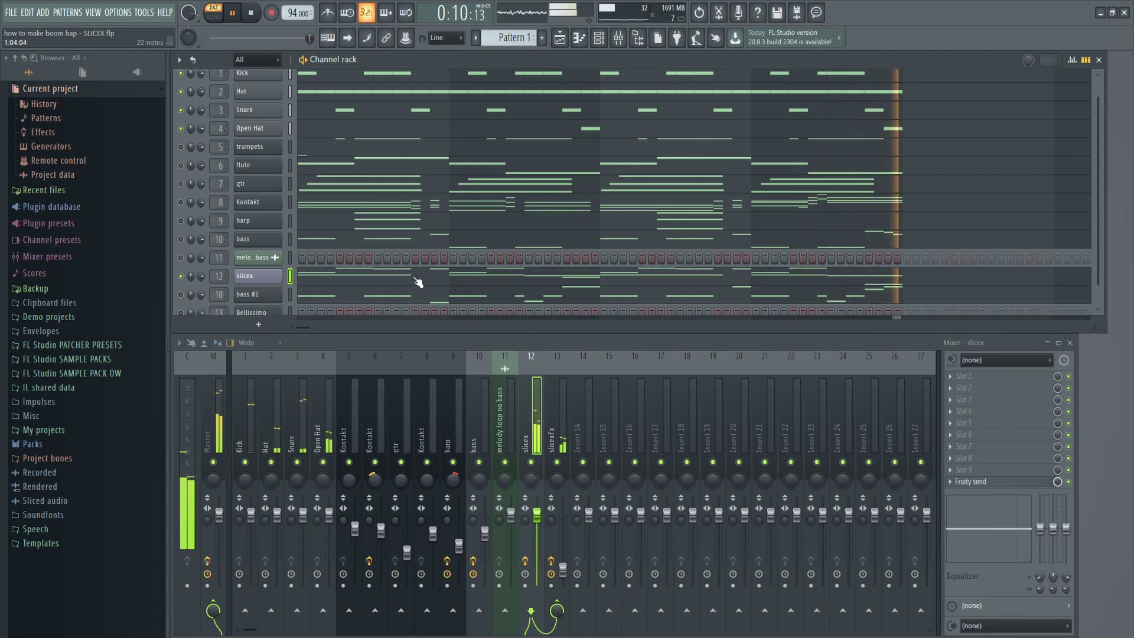
key(space)
Step: Examine the bass #2 notes in the piano roll while playing them with the drums and the sliced melody
scroll(437, 282, down, 1)
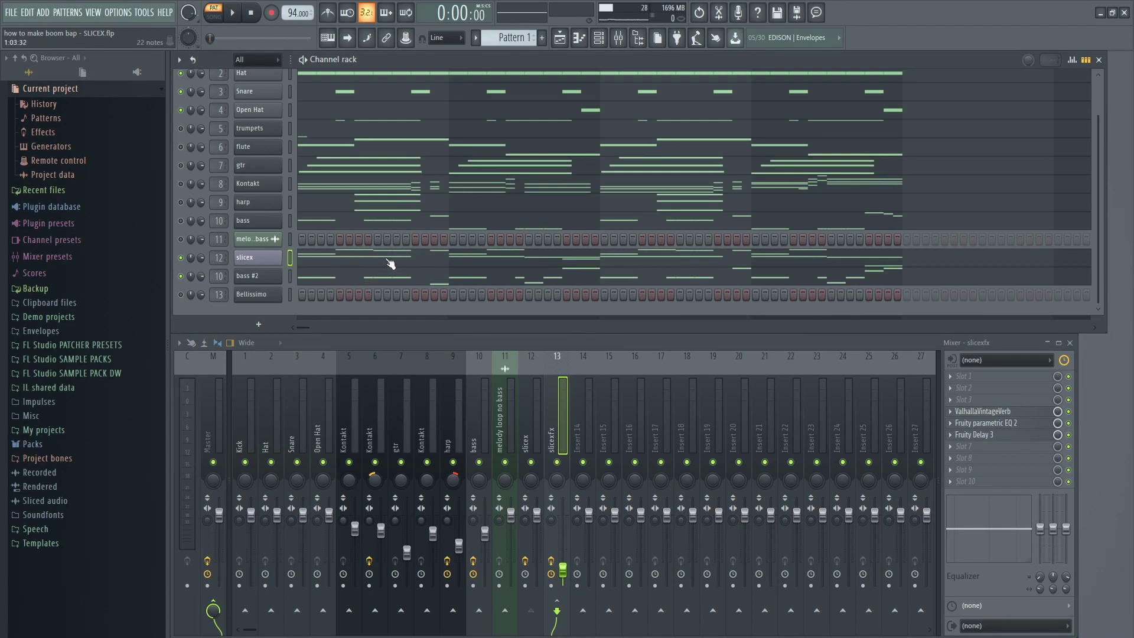
click(309, 280)
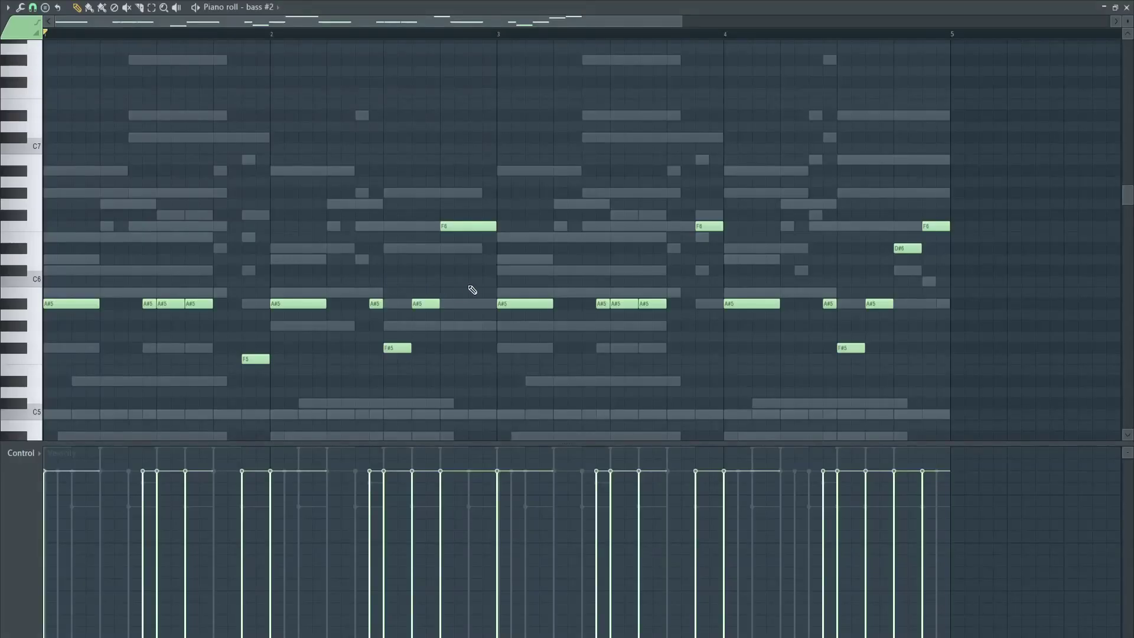
key(space)
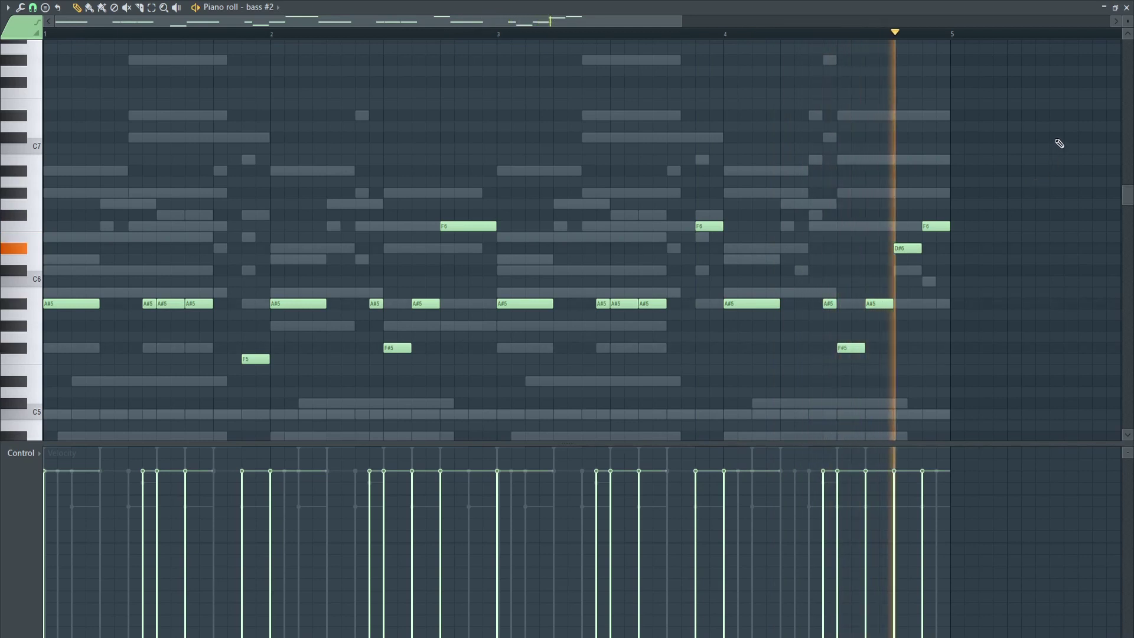
key(space)
click(1126, 7)
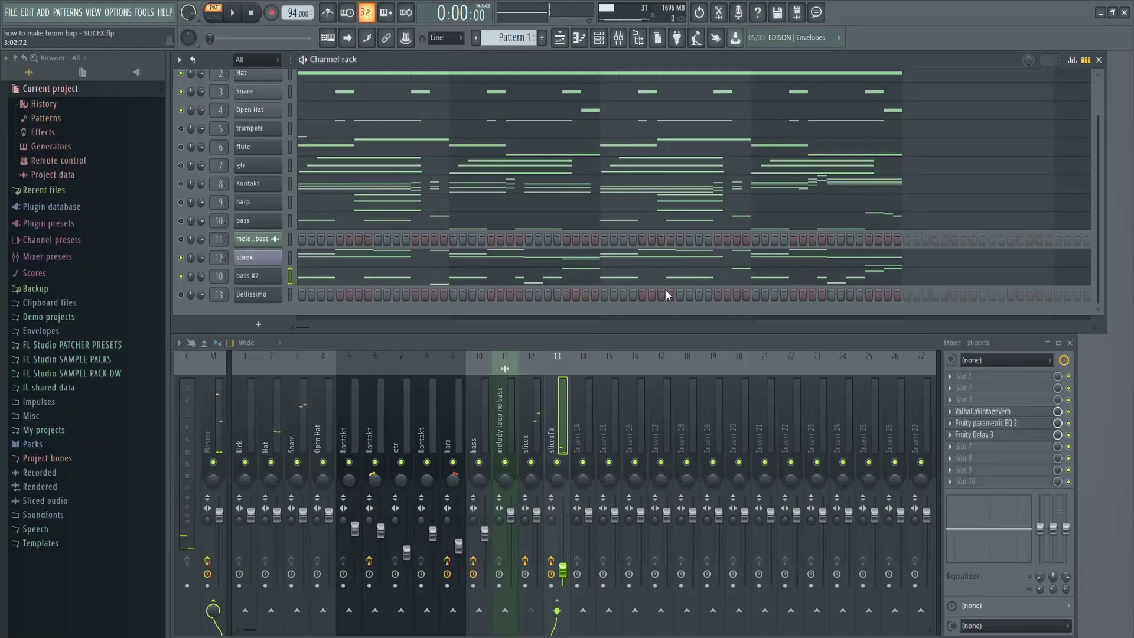